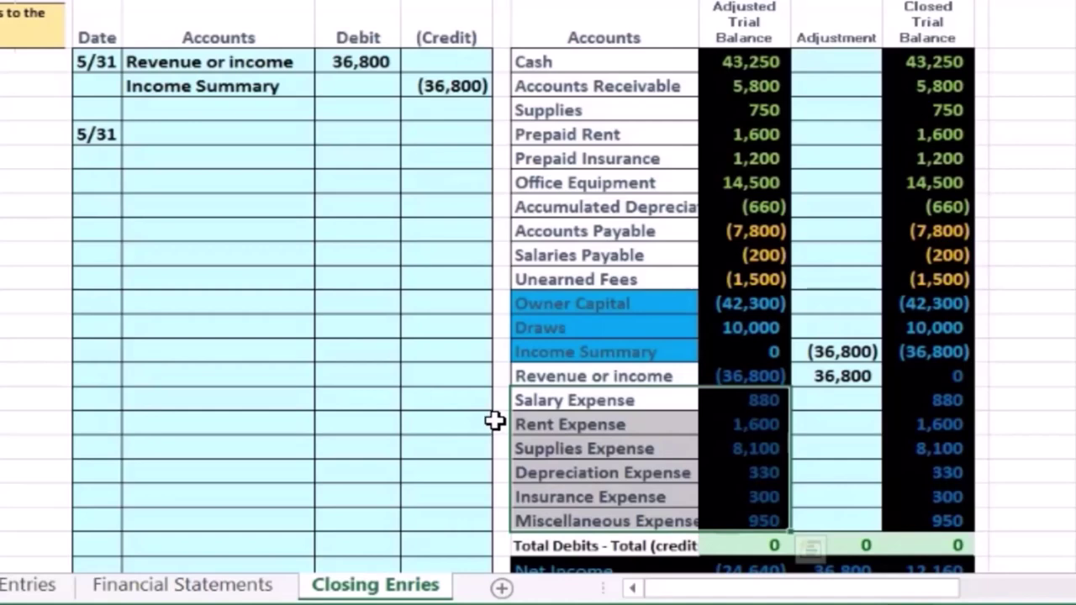
# - Copy the Salary Expense account name as values only into the journal's Accounts column, one row below the second 5/31 date
pyautogui.click(626, 402)
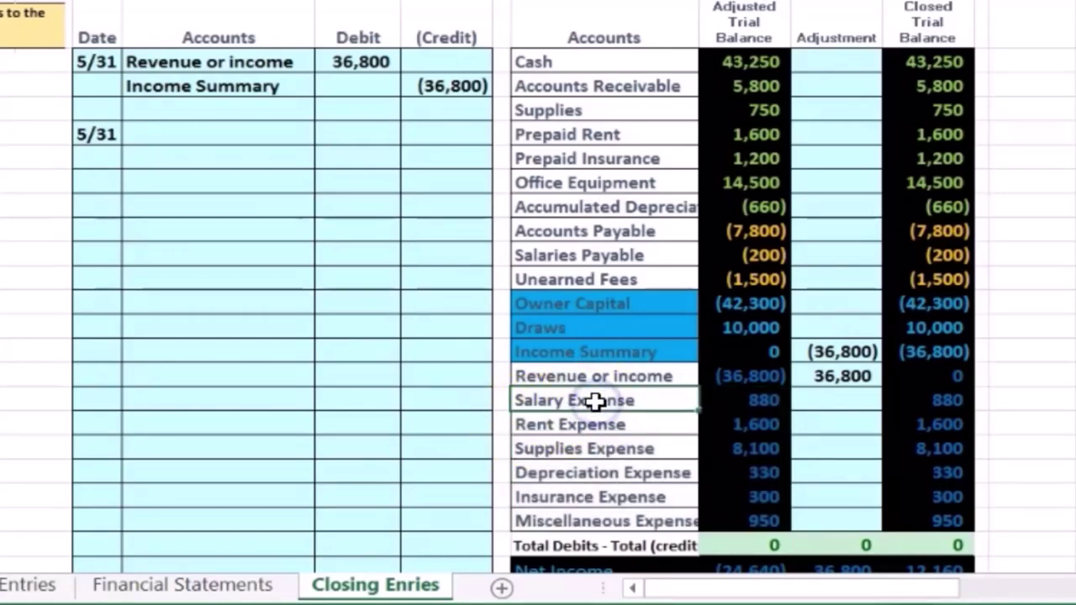
pyautogui.click(712, 410)
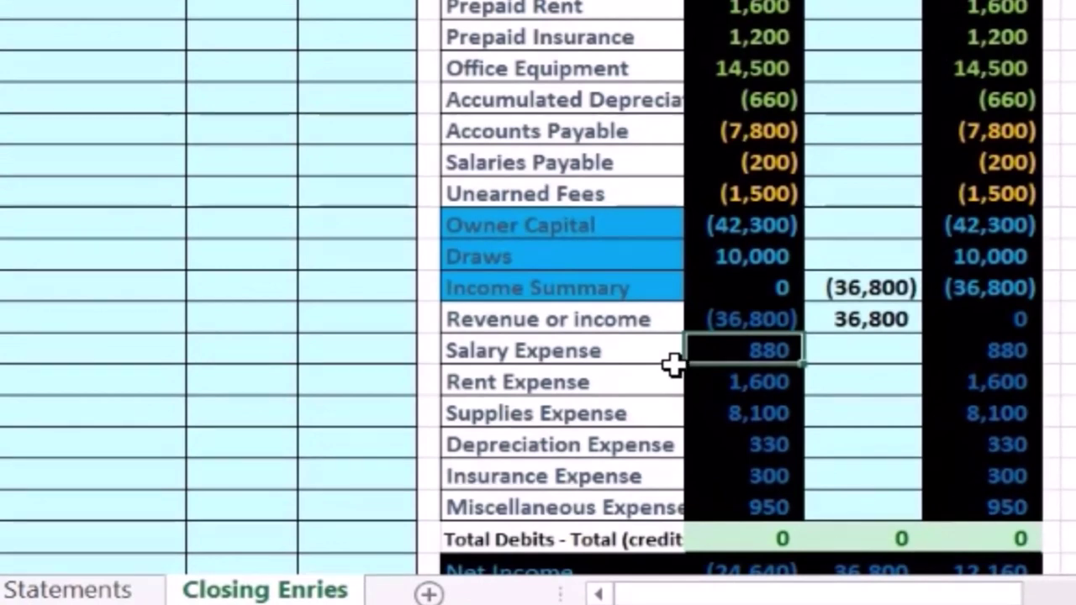
pyautogui.click(630, 350)
pyautogui.rightClick(631, 350)
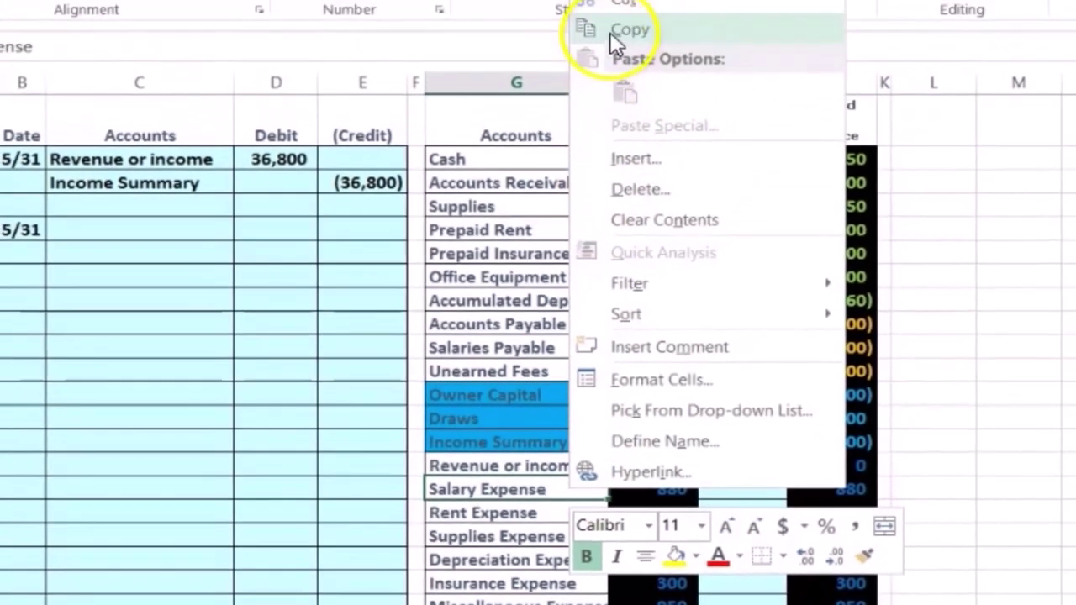
pyautogui.click(636, 0)
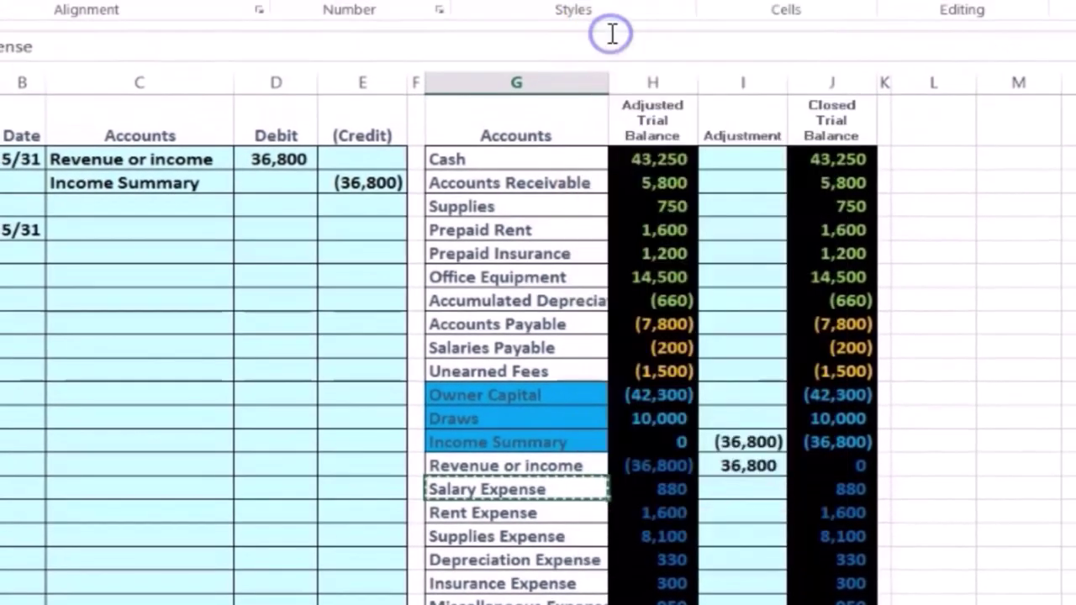
pyautogui.click(64, 246)
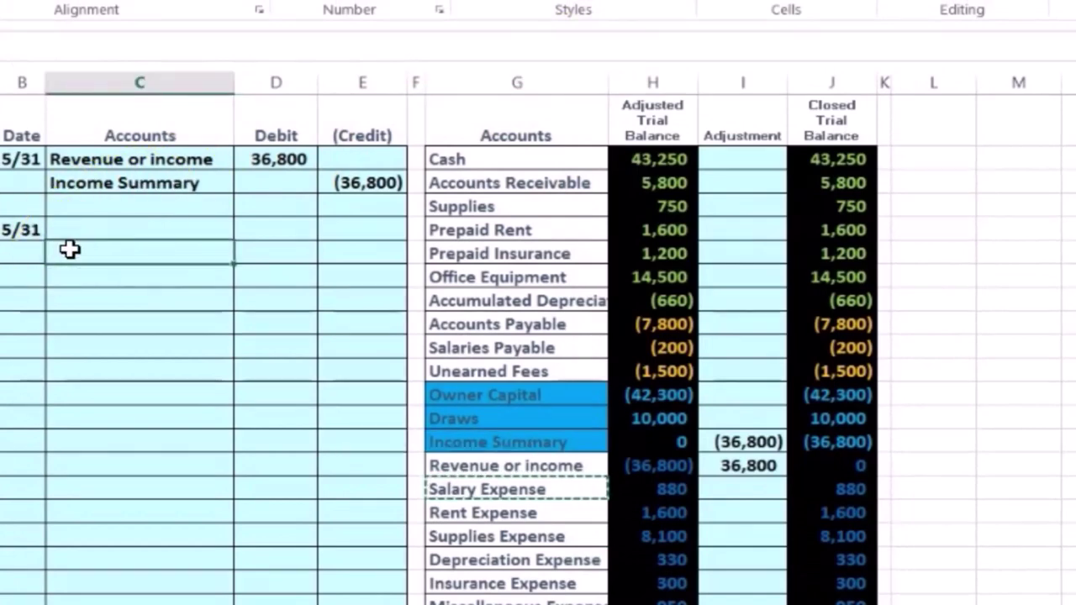
pyautogui.rightClick(69, 249)
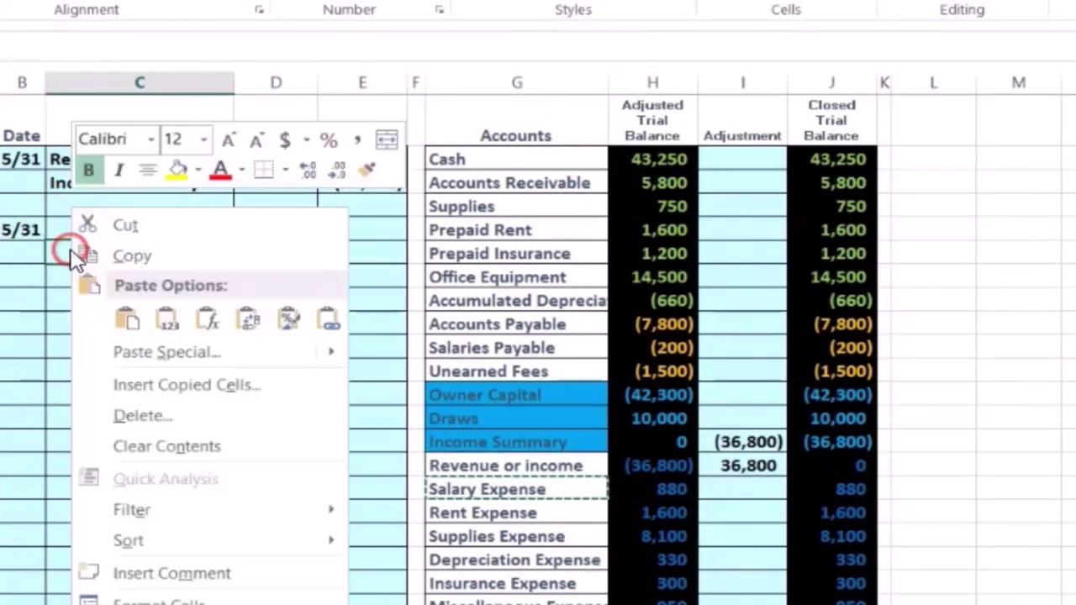
pyautogui.click(163, 324)
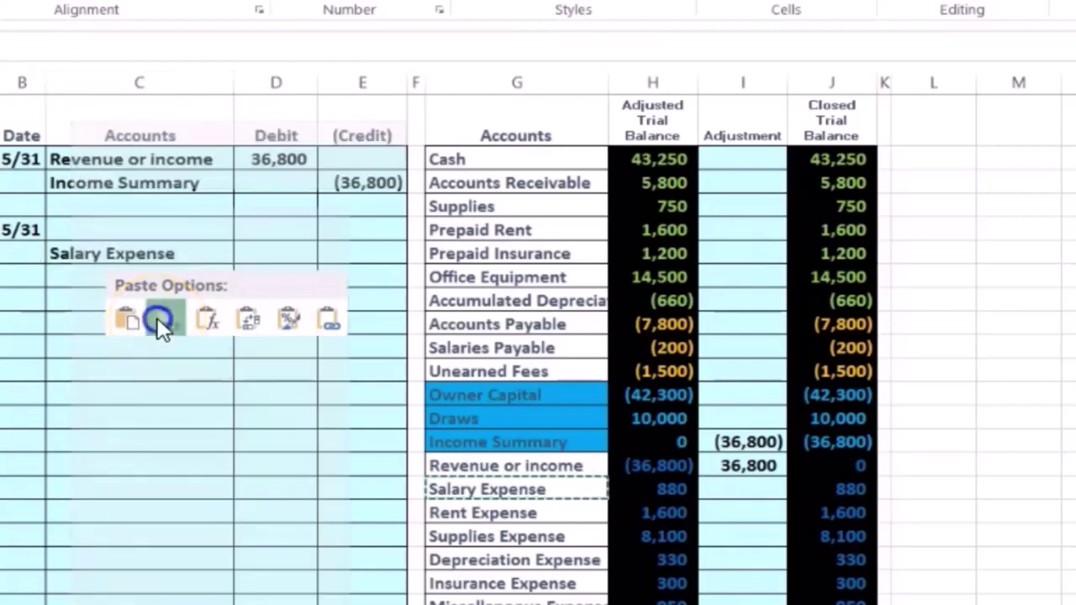
# - Enter -880 as the credit for Salary Expense in the second closing entry
pyautogui.click(358, 253)
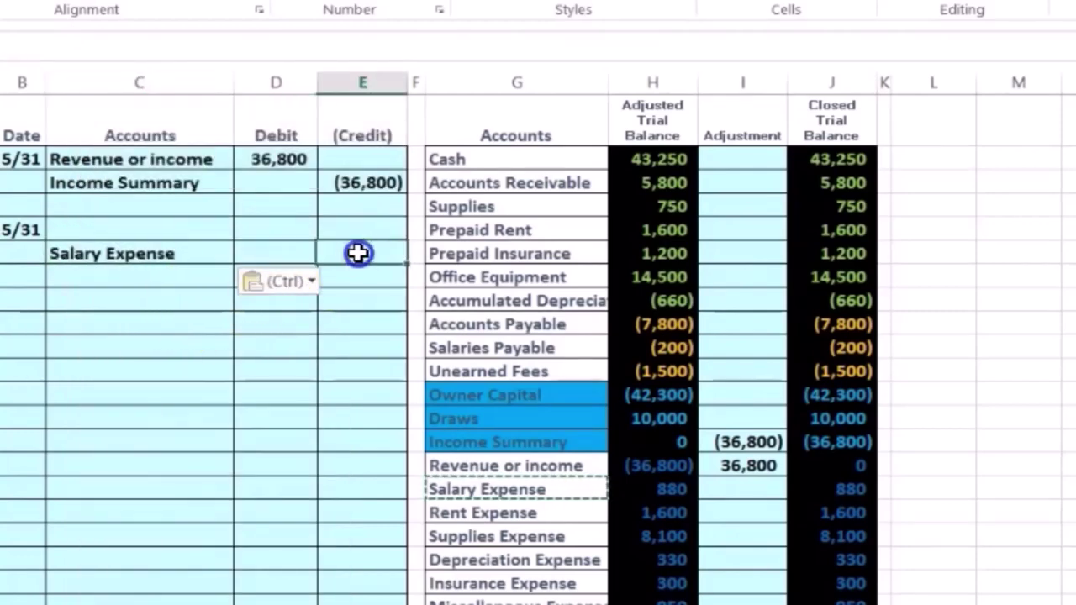
pyautogui.click(412, 231)
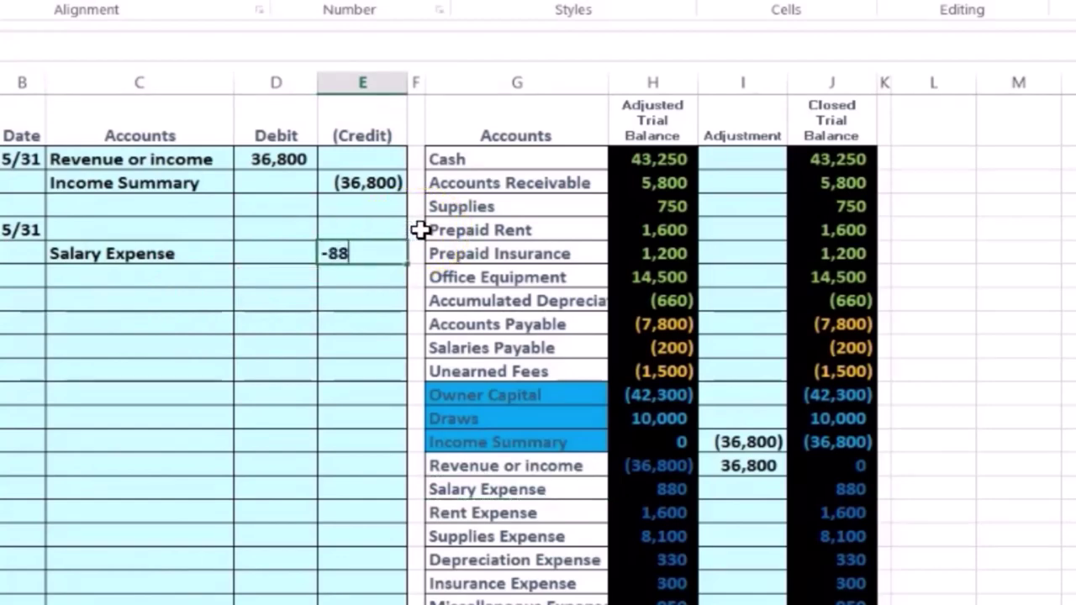
pyautogui.press('Return')
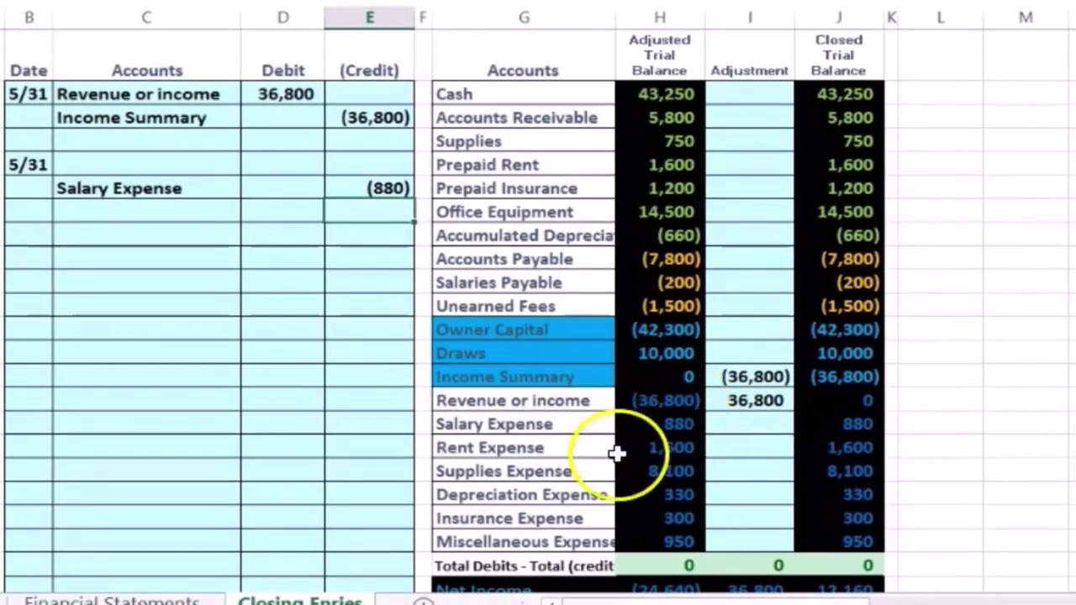
# - Copy the Rent Expense account name from the trial balance as values only into the journal row below Salary Expense
pyautogui.click(534, 447)
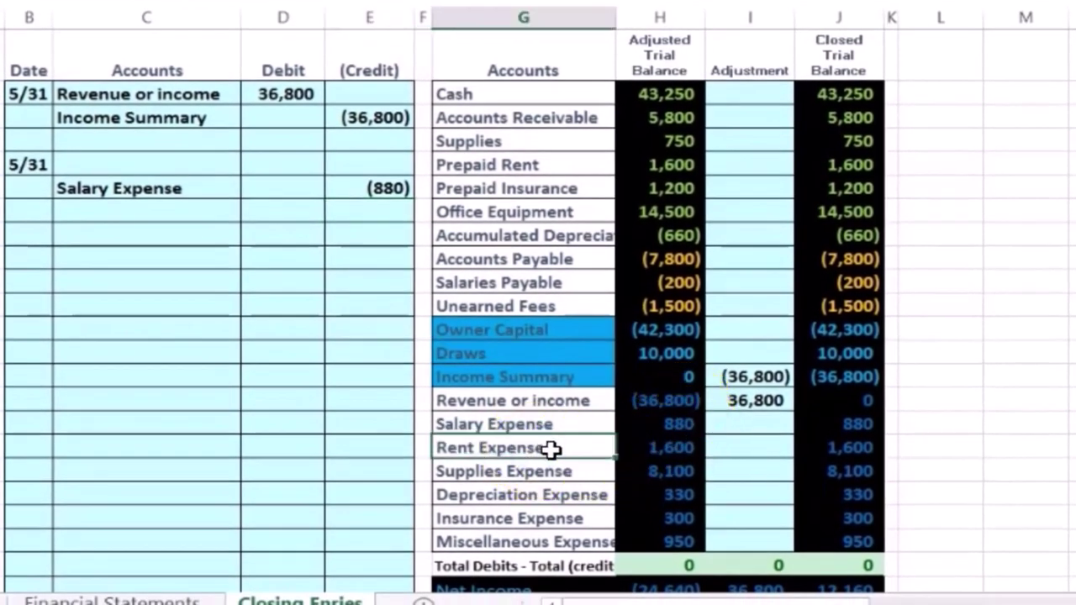
pyautogui.click(660, 448)
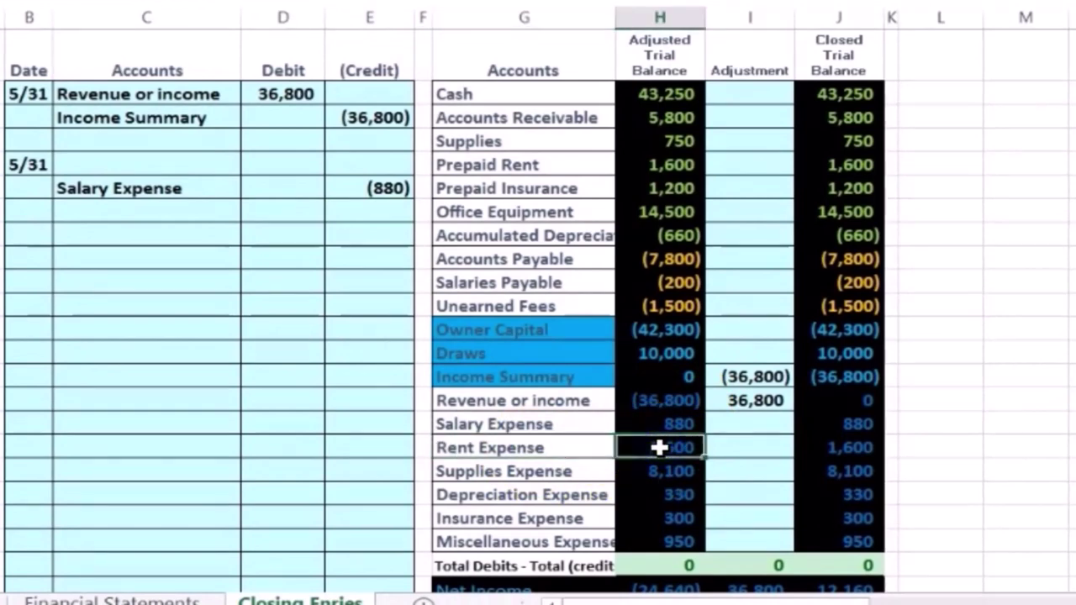
pyautogui.click(657, 444)
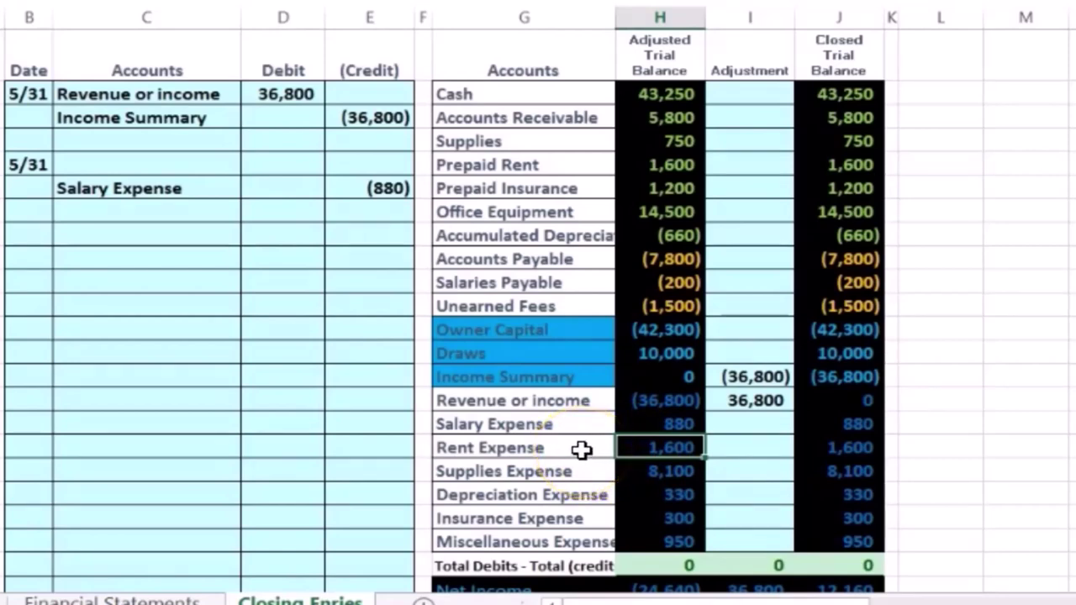
pyautogui.click(582, 450)
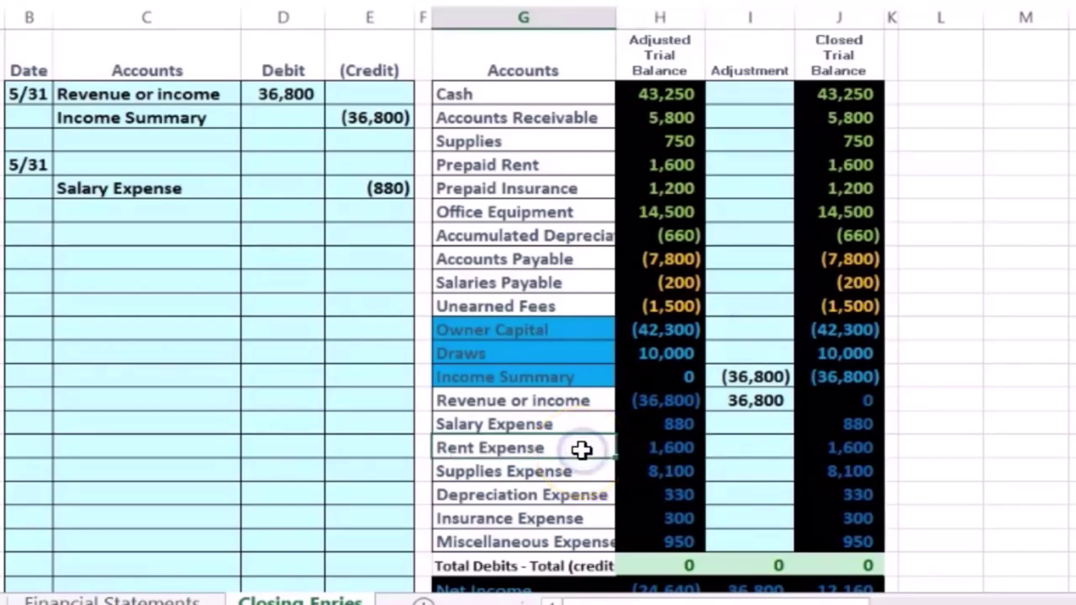
pyautogui.rightClick(581, 449)
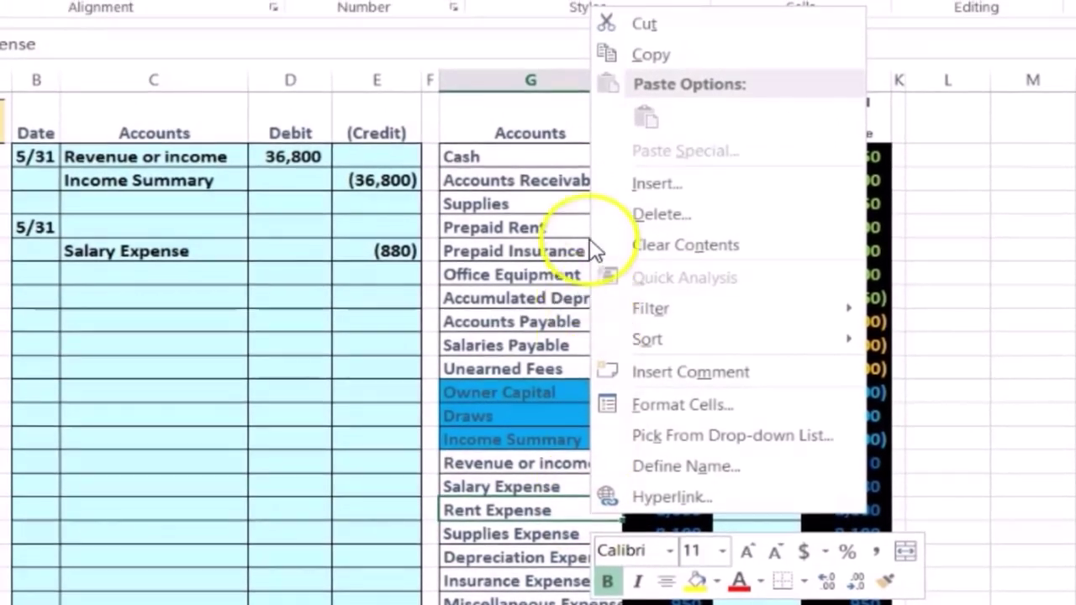
pyautogui.click(621, 58)
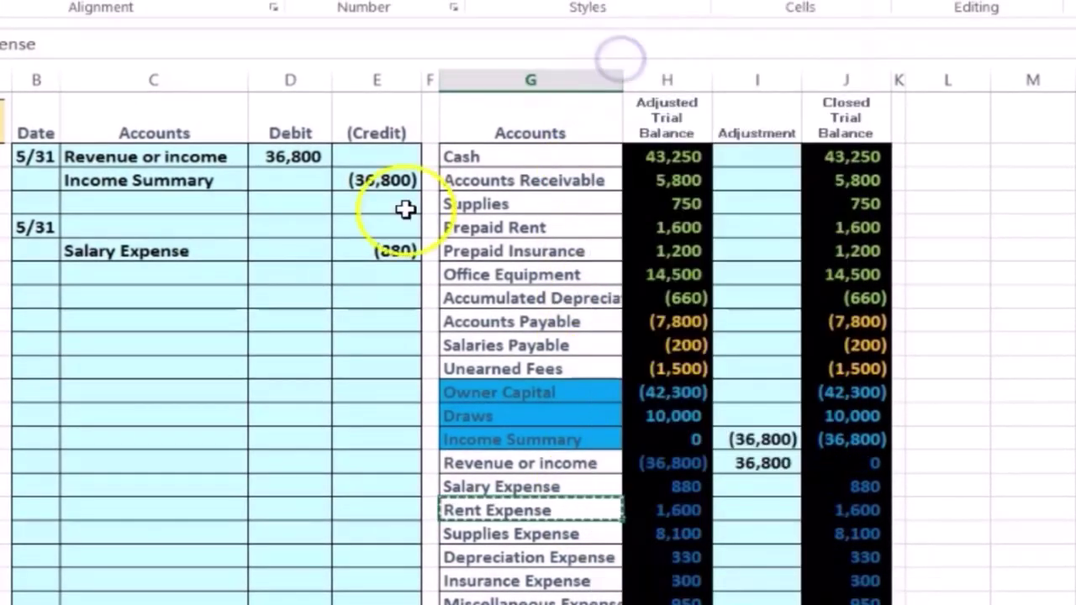
pyautogui.click(165, 273)
pyautogui.rightClick(165, 273)
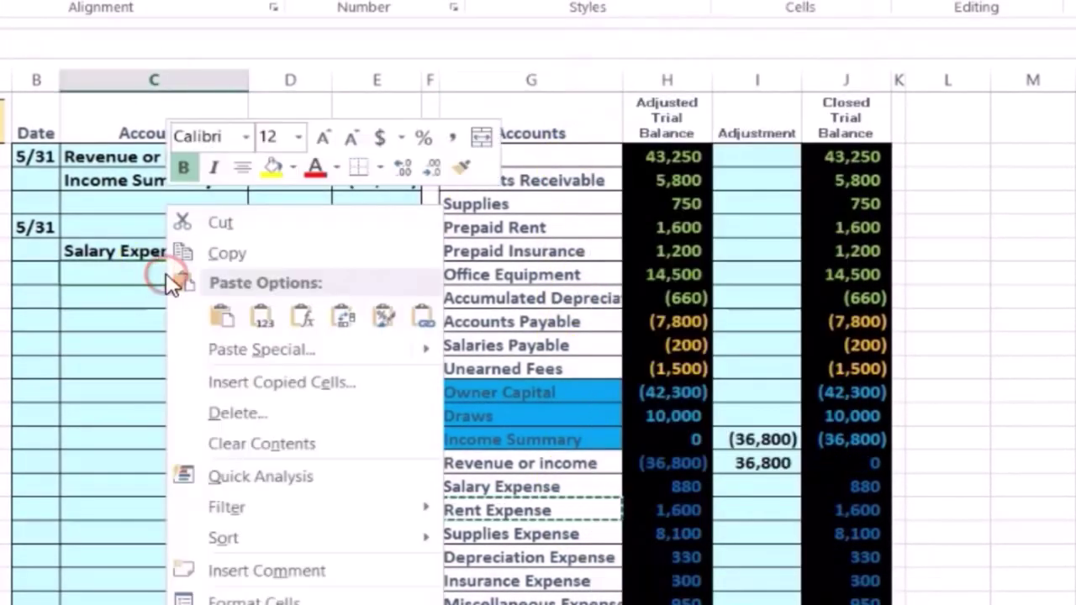
pyautogui.click(261, 316)
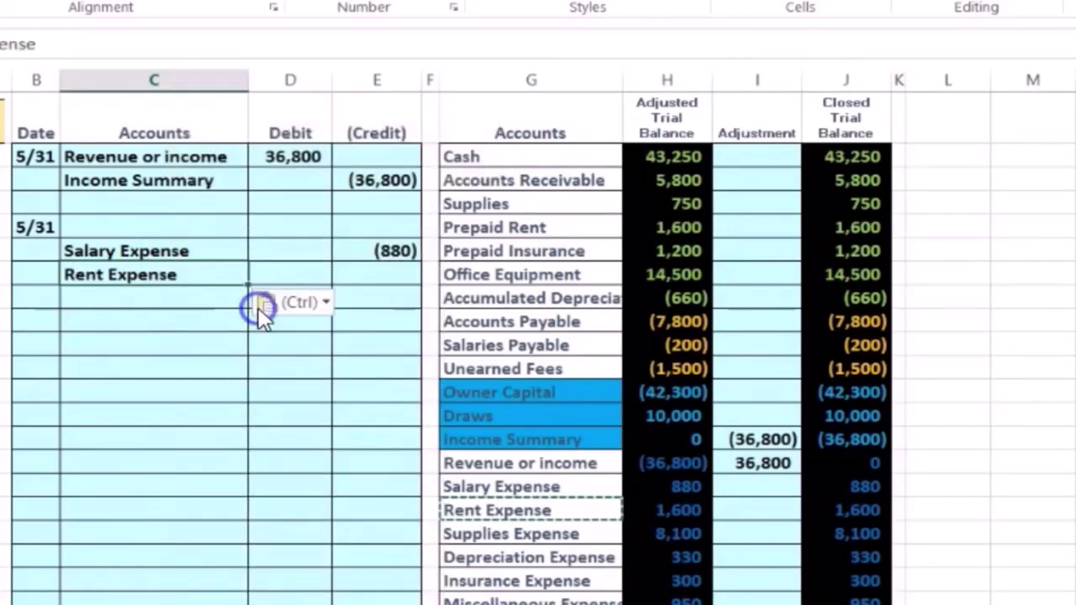
# - Enter -1600 as the credit for Rent Expense in the journal
pyautogui.click(374, 270)
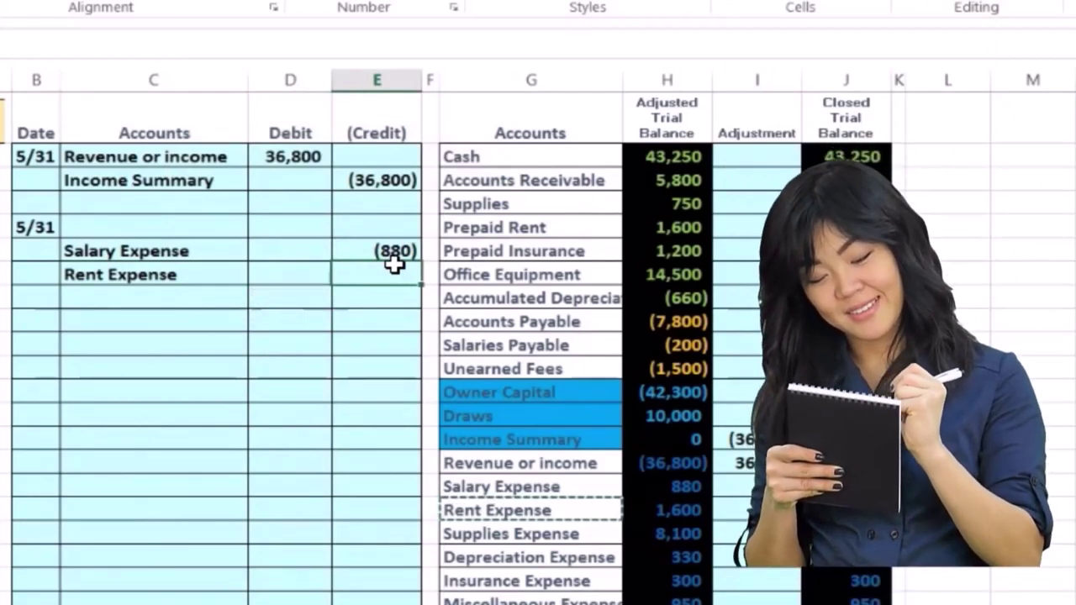
pyautogui.write('-1600')
pyautogui.press('Return')
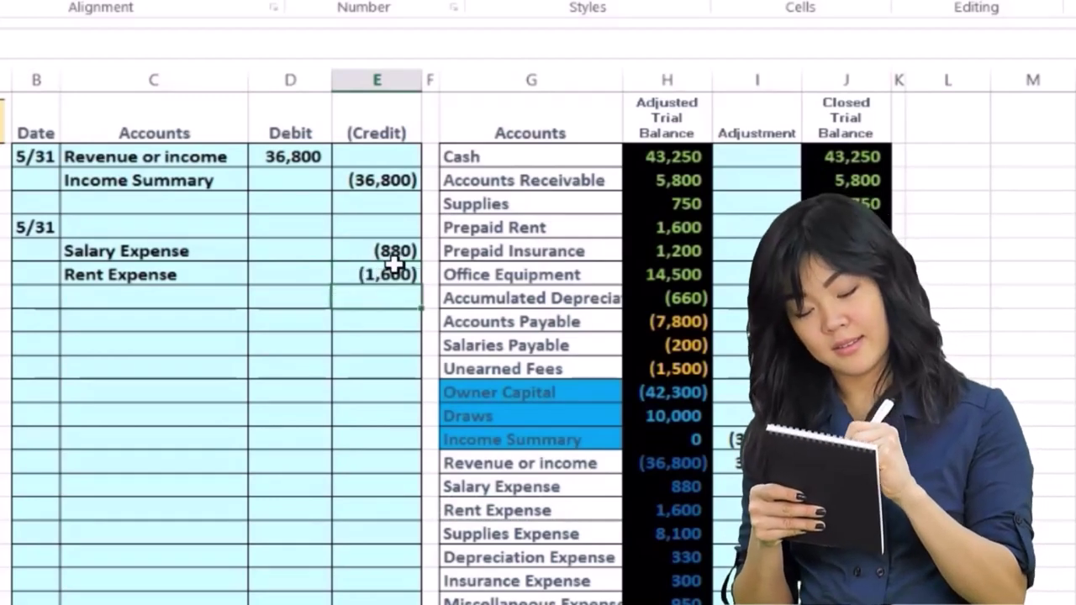
# - Copy the Supplies Expense account name from the trial balance as values only into the journal row below Rent Expense
pyautogui.click(293, 227)
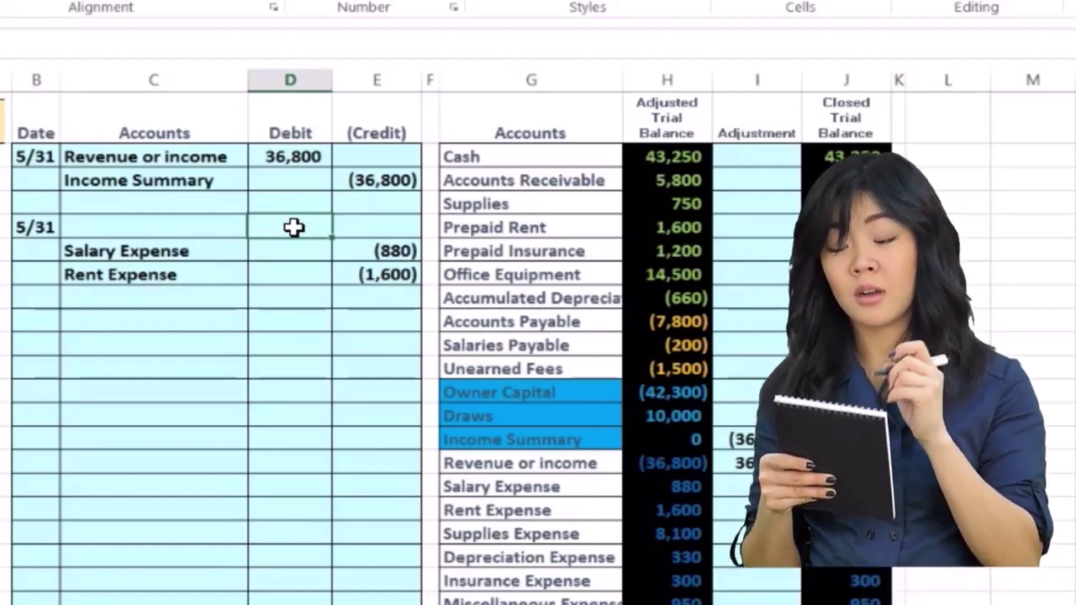
pyautogui.moveTo(480, 533); pyautogui.dragTo(647, 531)
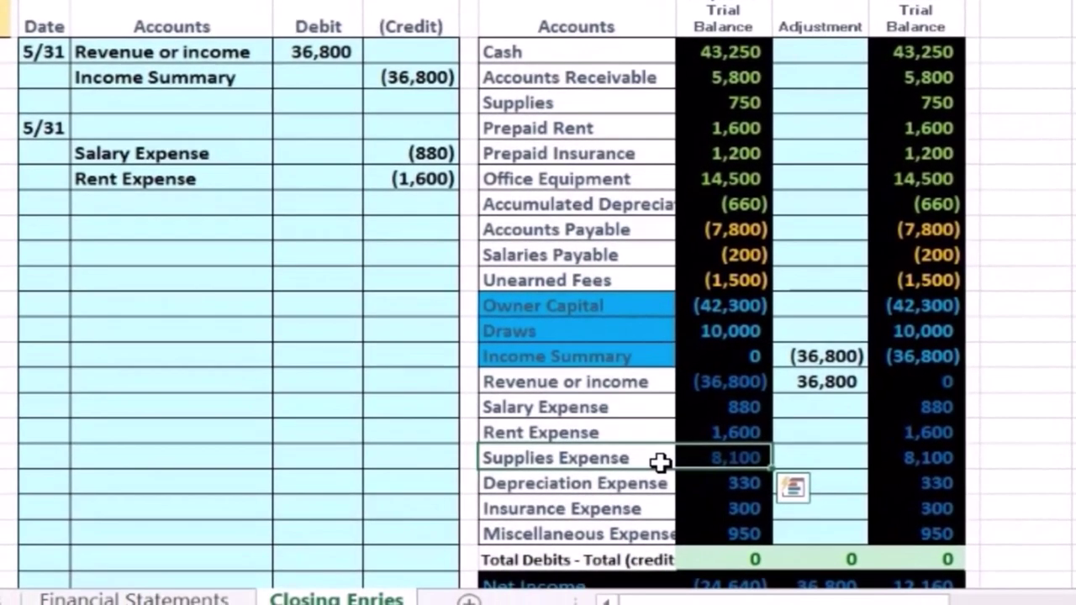
pyautogui.click(636, 454)
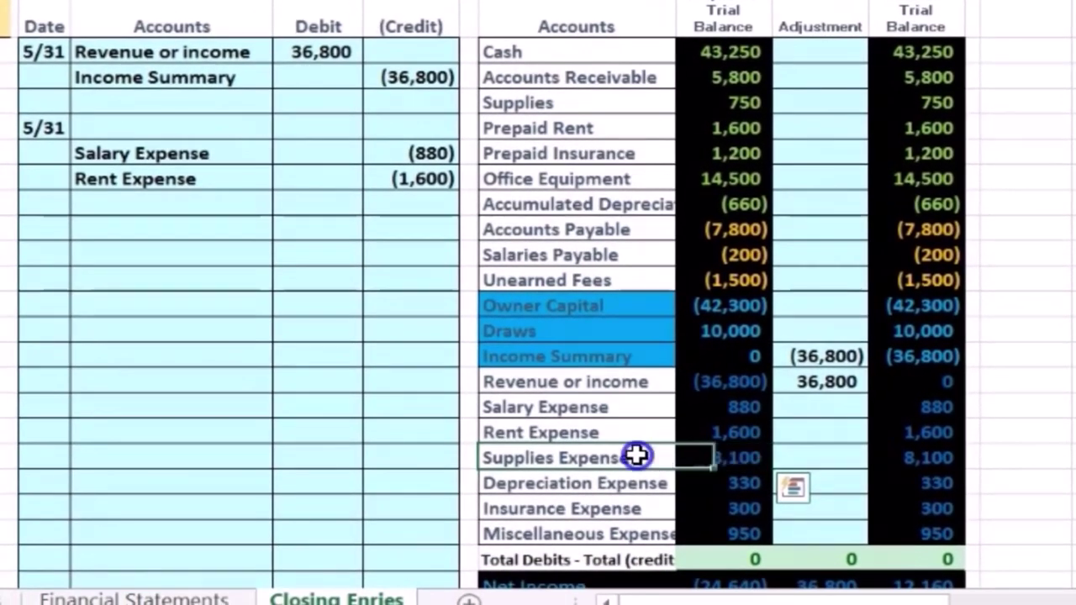
pyautogui.rightClick(636, 455)
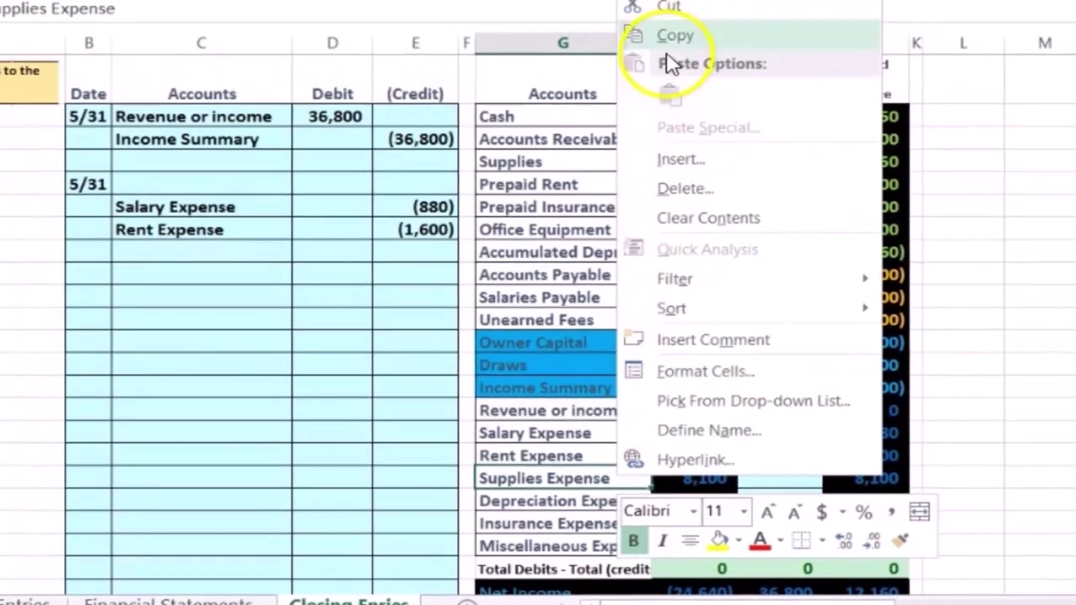
pyautogui.click(666, 38)
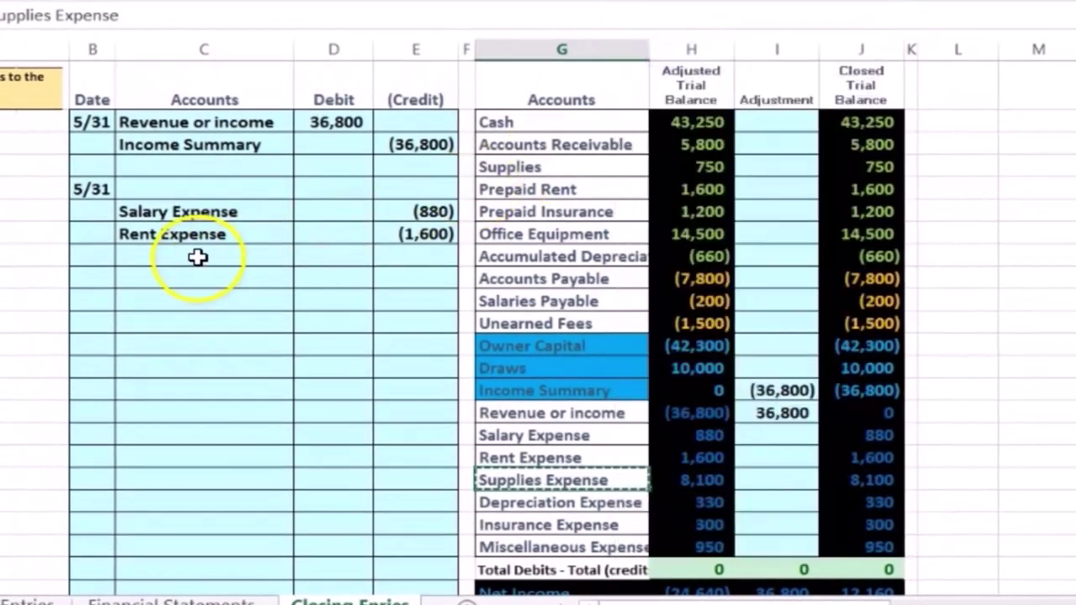
pyautogui.click(195, 250)
pyautogui.rightClick(199, 258)
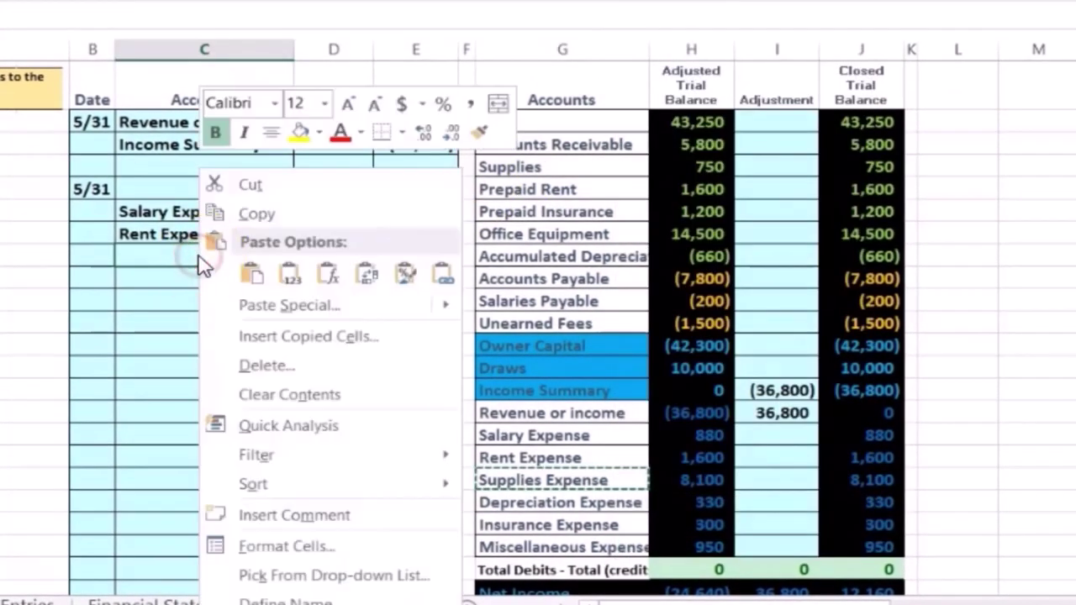
pyautogui.click(289, 273)
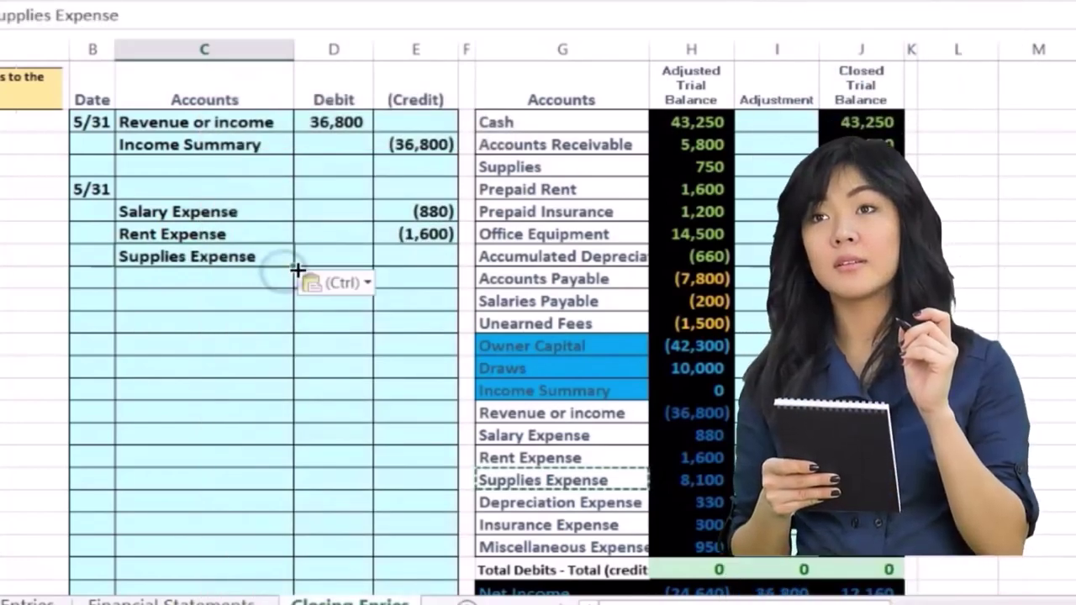
# - Enter -8100 as the credit for Supplies Expense in the journal
pyautogui.click(409, 256)
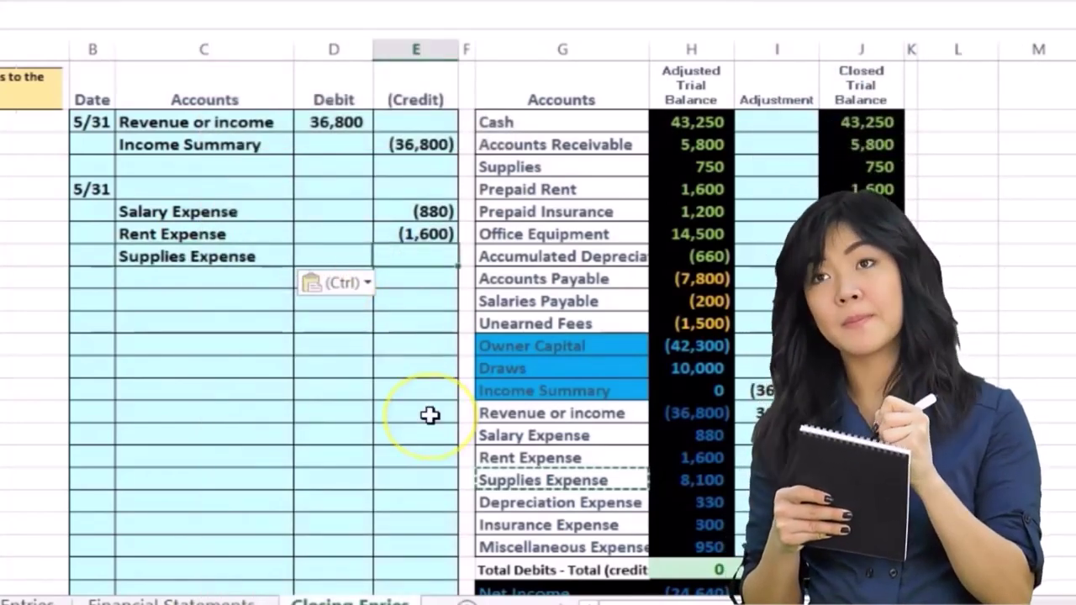
pyautogui.write('-8100')
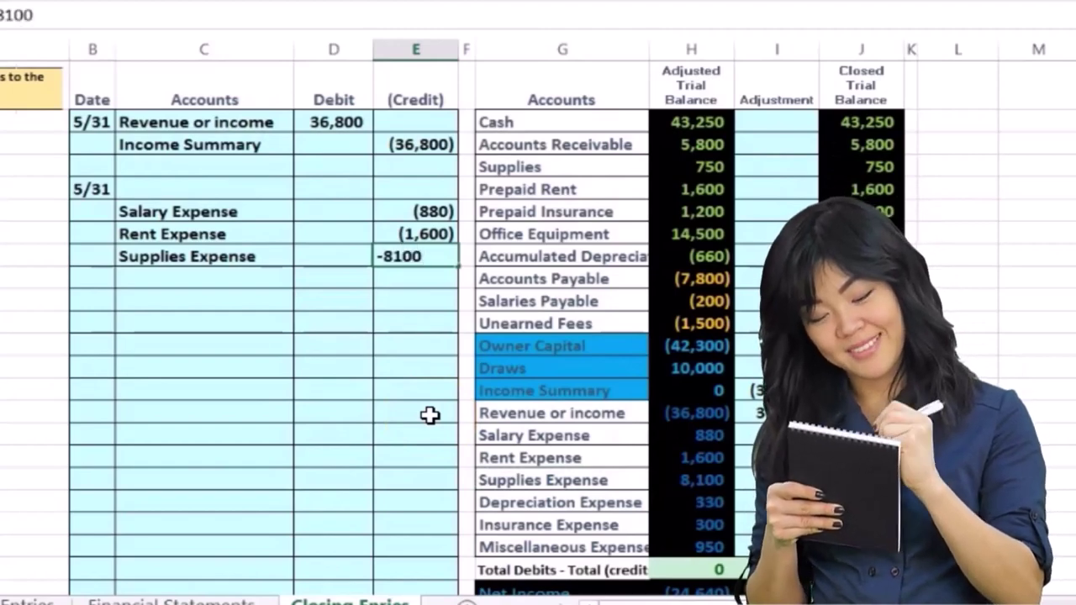
pyautogui.press('Return')
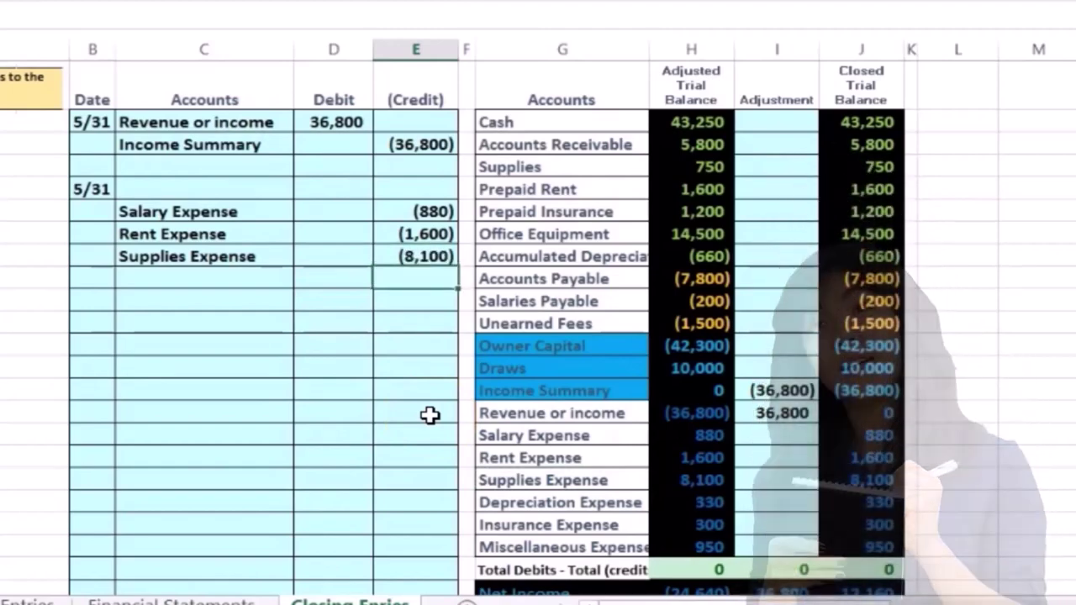
# - Copy the Depreciation Expense account name from the trial balance as values only into the journal row below Supplies Expense
pyautogui.click(521, 504)
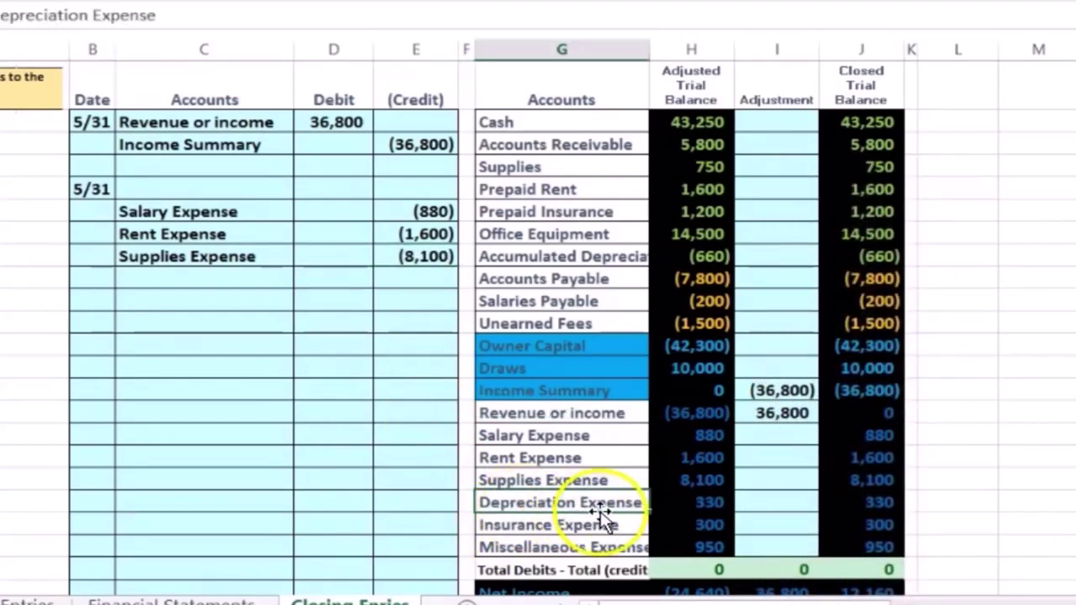
pyautogui.click(669, 502)
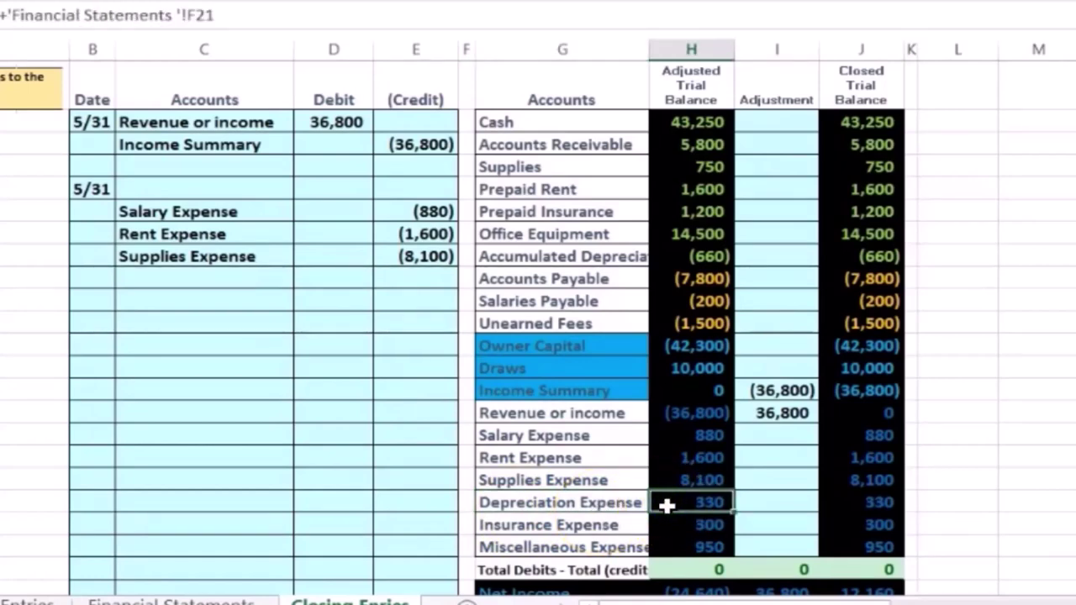
pyautogui.click(577, 503)
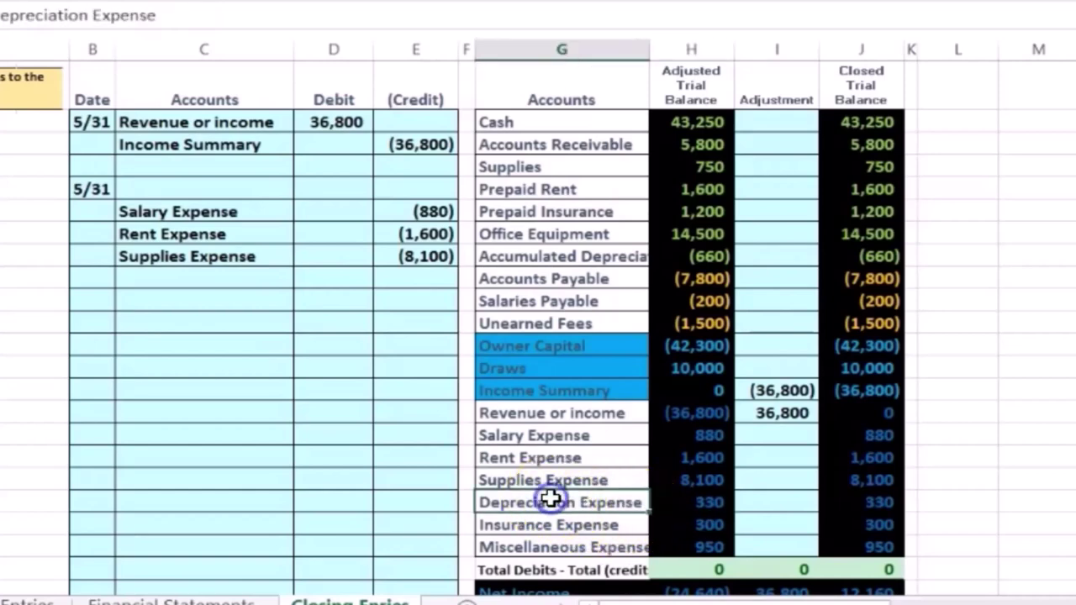
pyautogui.rightClick(551, 502)
pyautogui.click(598, 63)
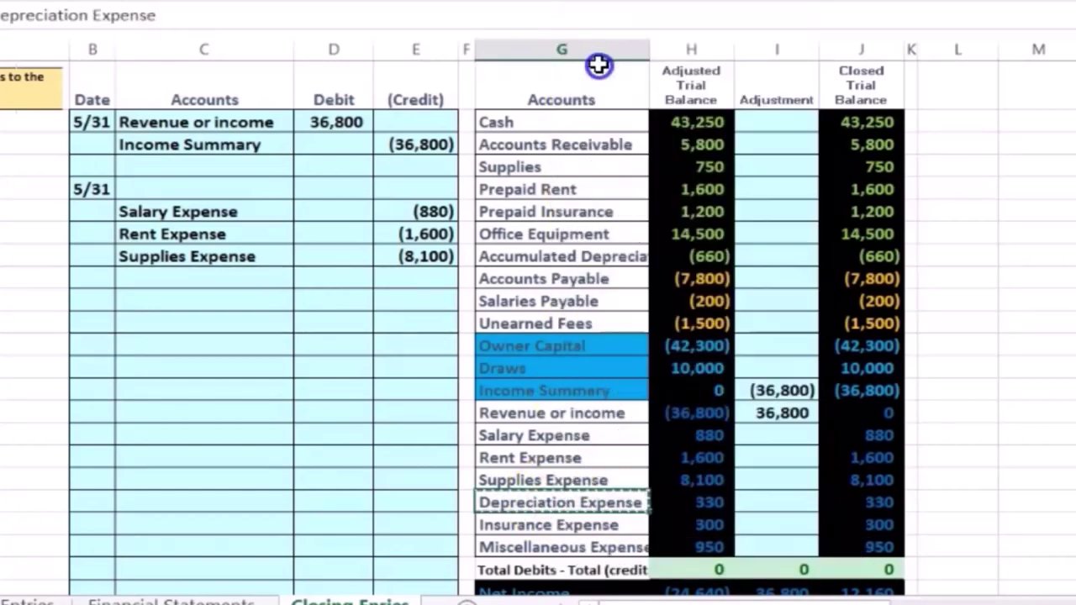
pyautogui.click(168, 270)
pyautogui.rightClick(166, 269)
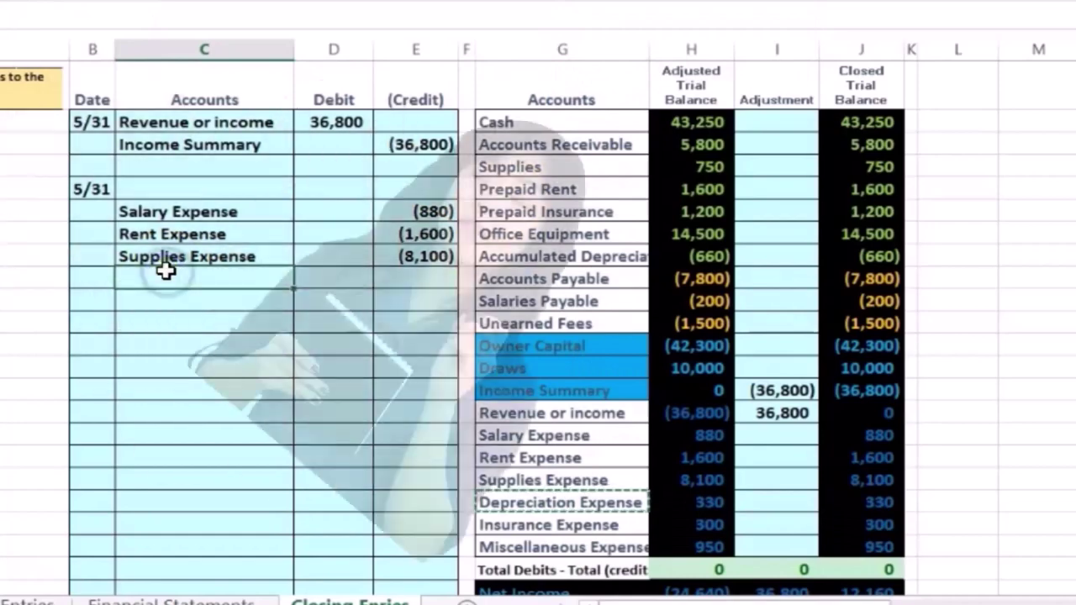
pyautogui.click(254, 284)
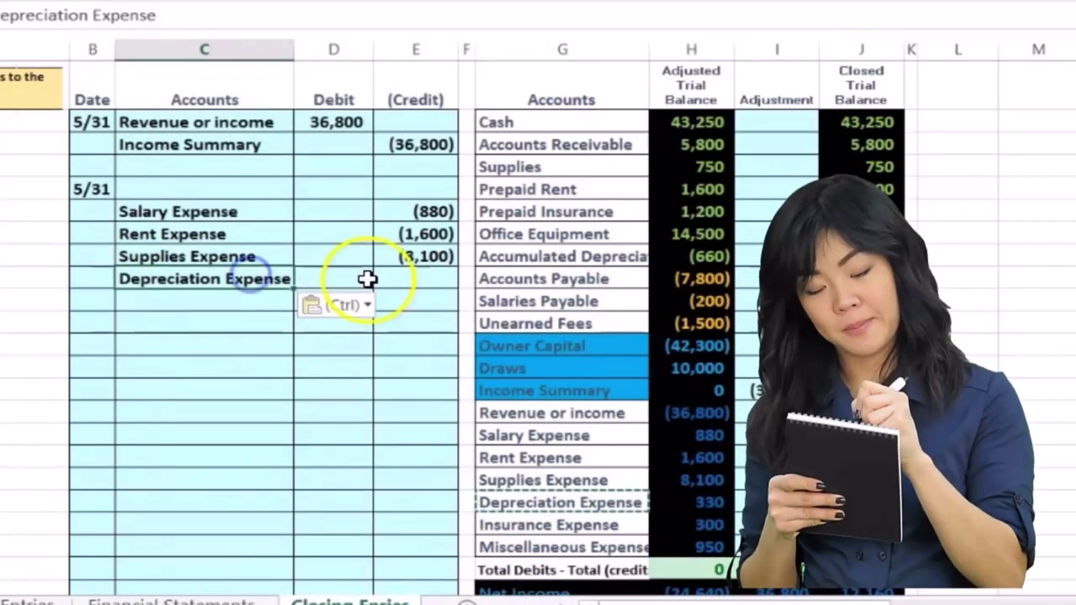
# - Enter -330 as the credit for Depreciation Expense in the journal
pyautogui.click(420, 278)
pyautogui.write('-')
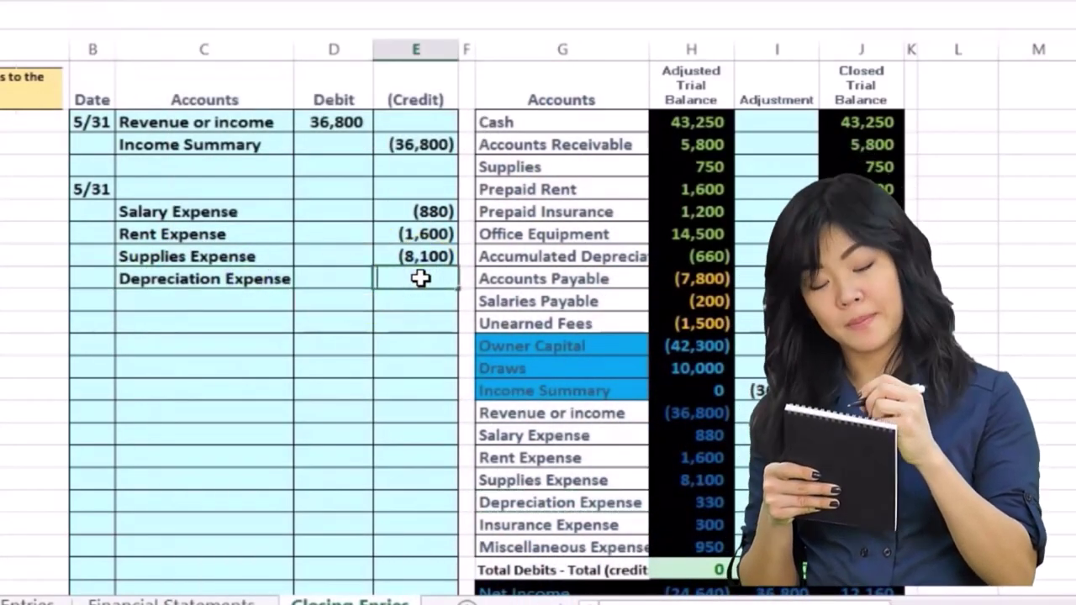
pyautogui.write('330')
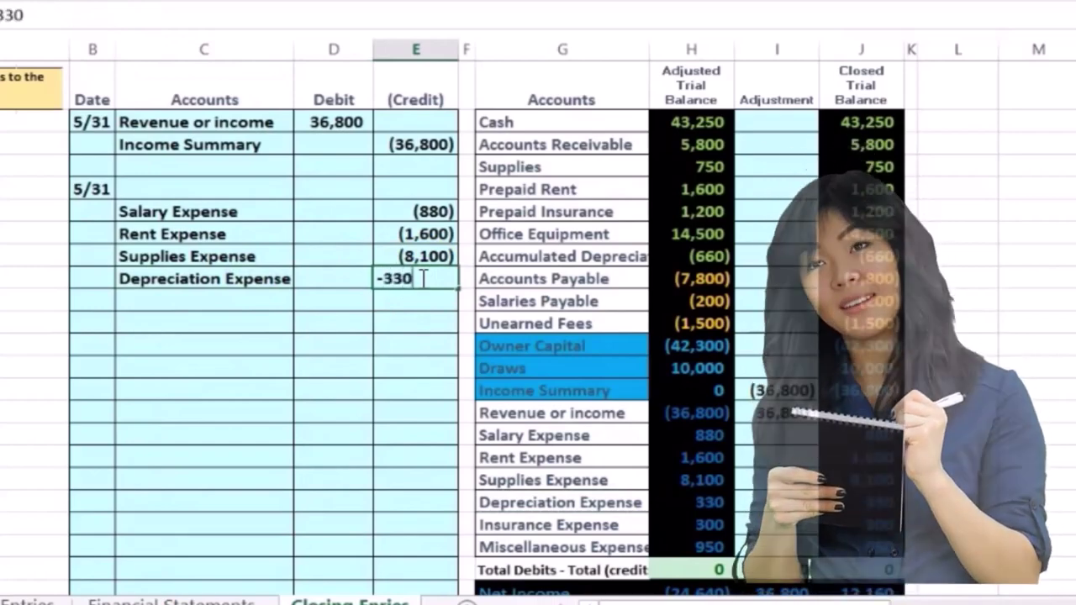
pyautogui.press('Return')
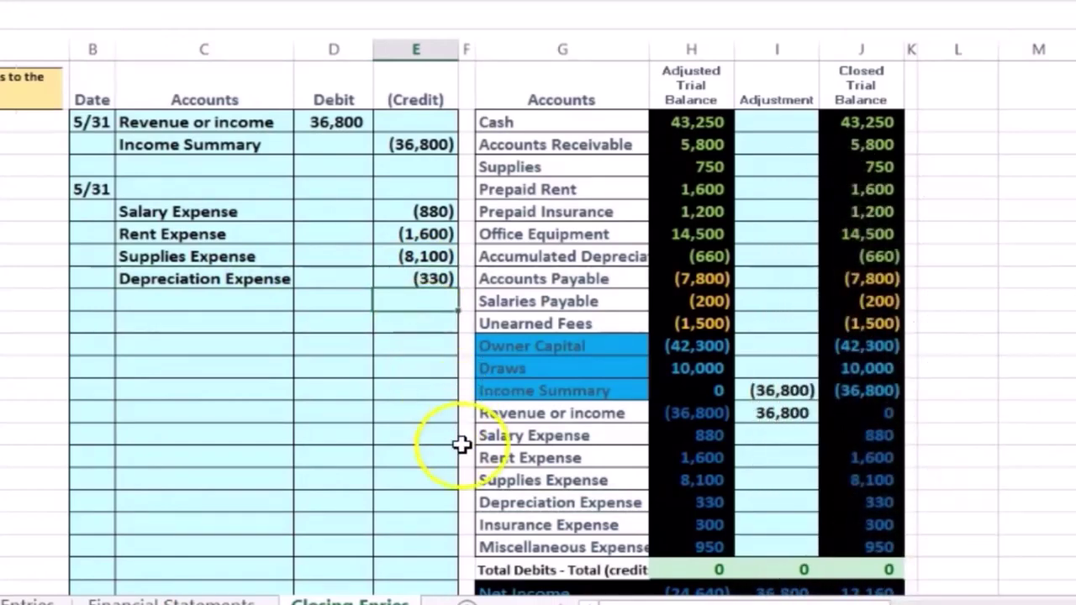
# - Copy the Insurance Expense account name from the trial balance as values only into the journal row below Depreciation Expense
pyautogui.click(483, 523)
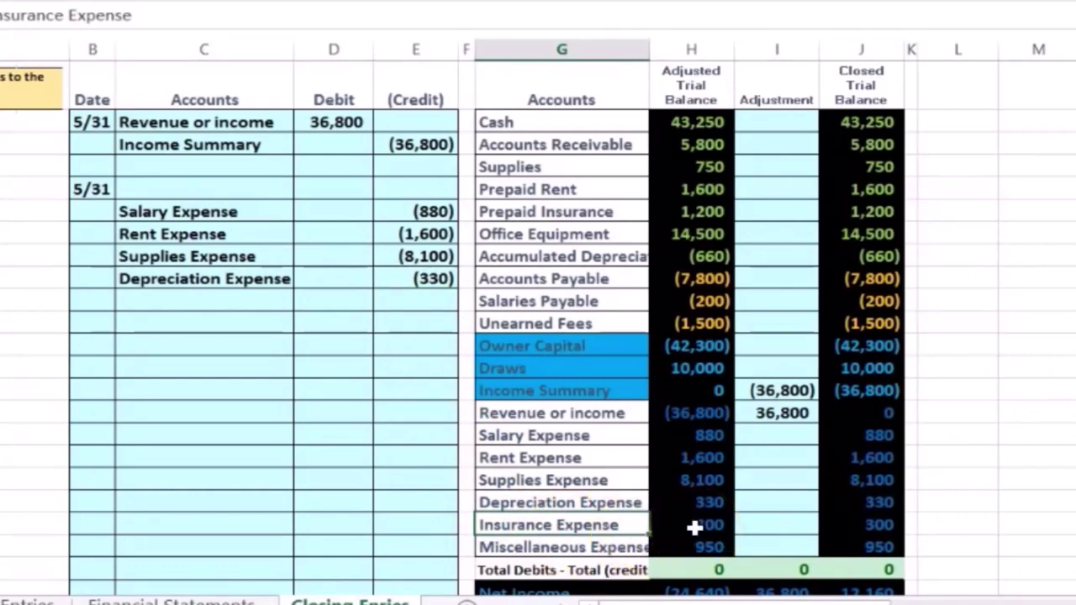
pyautogui.rightClick(575, 524)
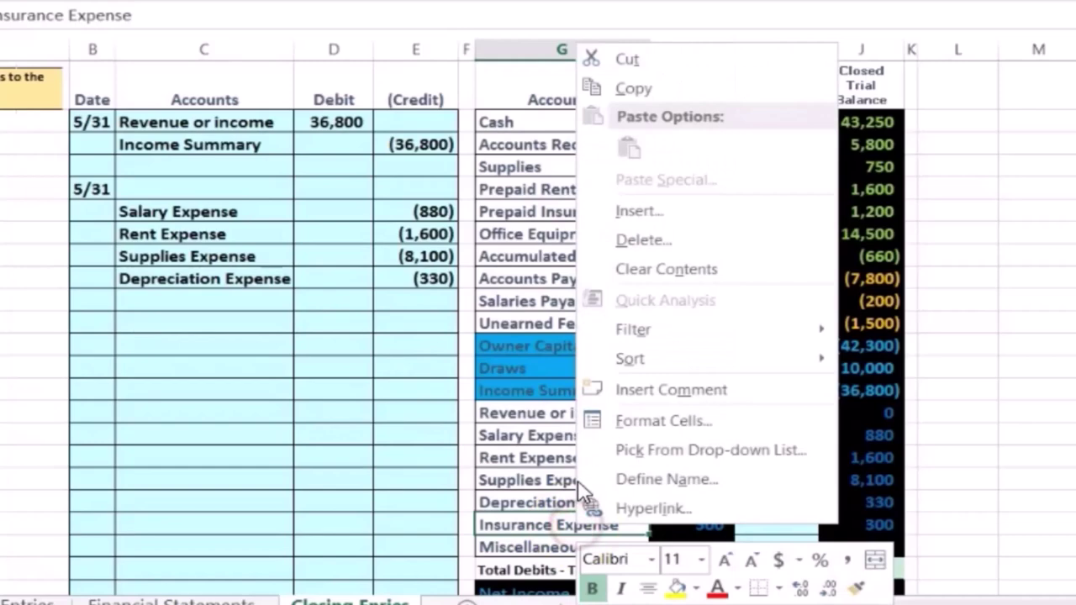
pyautogui.click(588, 87)
pyautogui.click(214, 302)
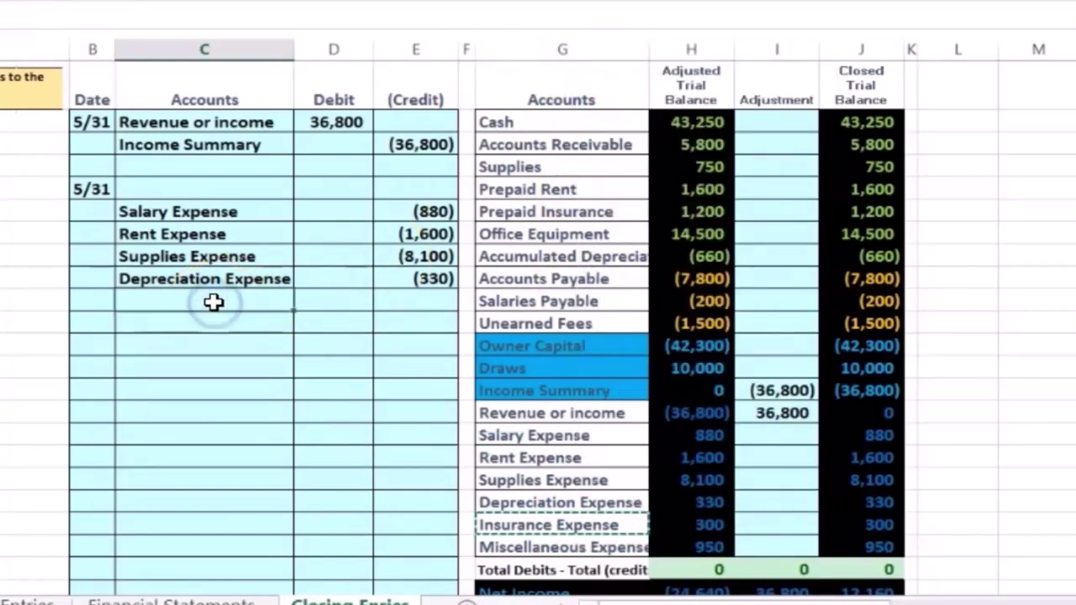
pyautogui.rightClick(214, 302)
pyautogui.click(304, 286)
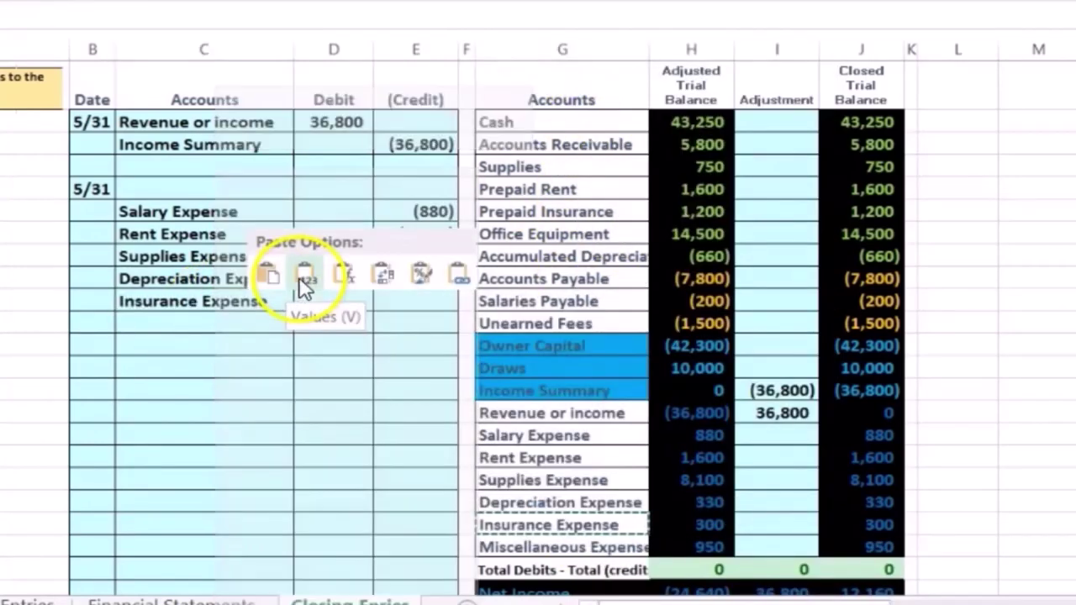
# - Enter -300 as the credit for Insurance Expense in the journal
pyautogui.click(432, 306)
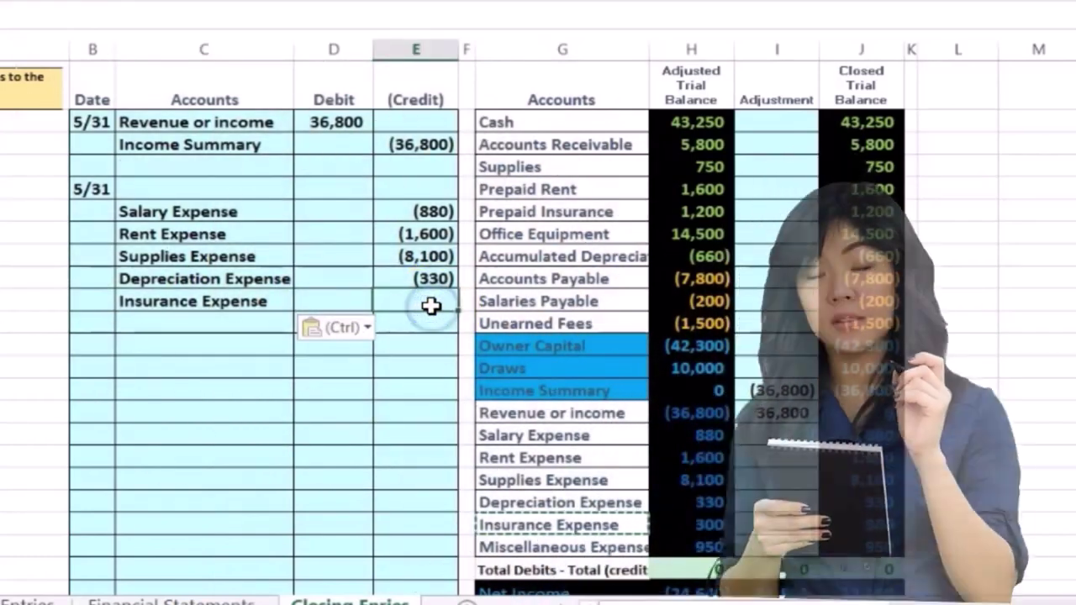
pyautogui.write('-300')
pyautogui.press('Return')
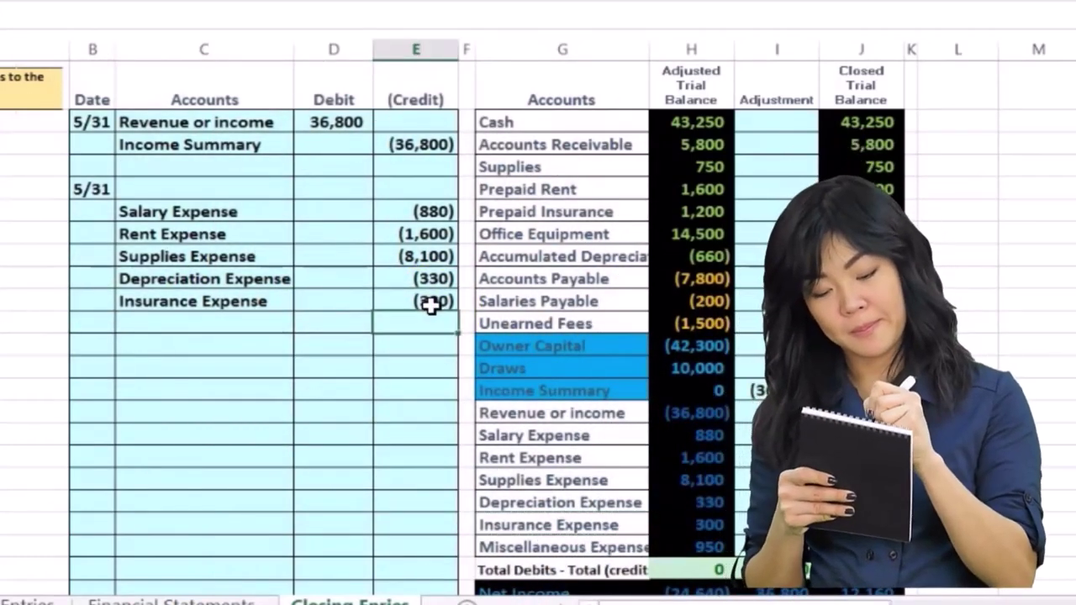
# - Copy the Miscellaneous Expense account name from the trial balance as values only into the journal row below Insurance Expense
pyautogui.moveTo(534, 542); pyautogui.dragTo(673, 551)
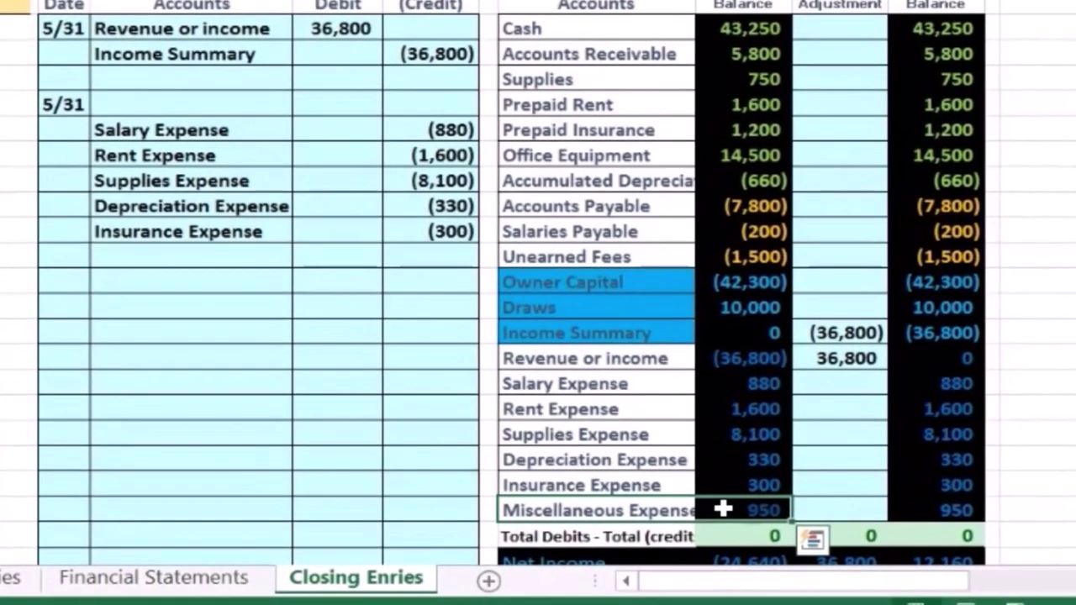
pyautogui.rightClick(632, 511)
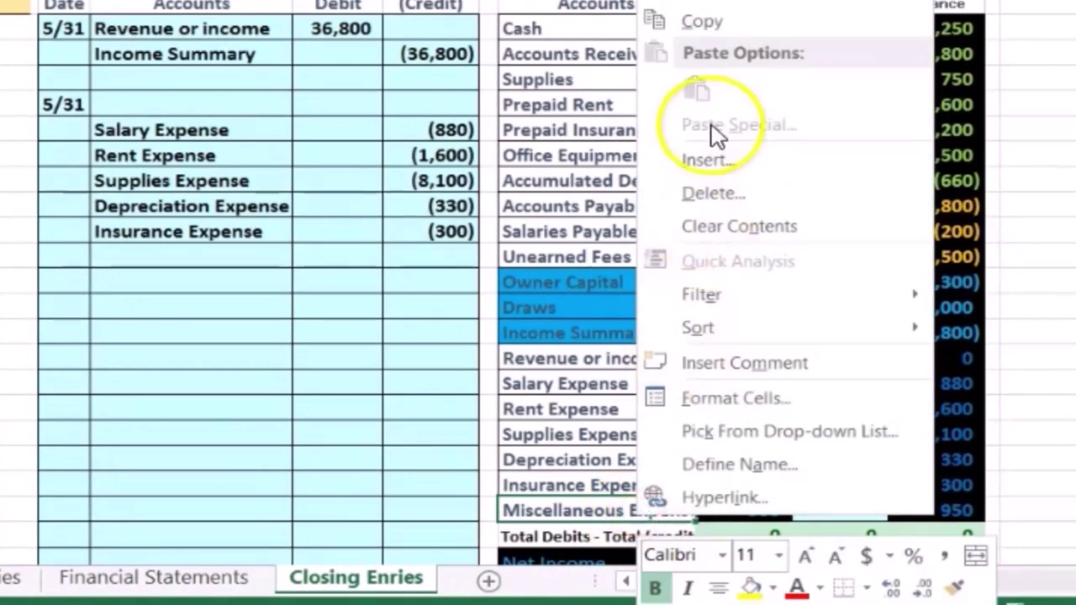
pyautogui.click(704, 29)
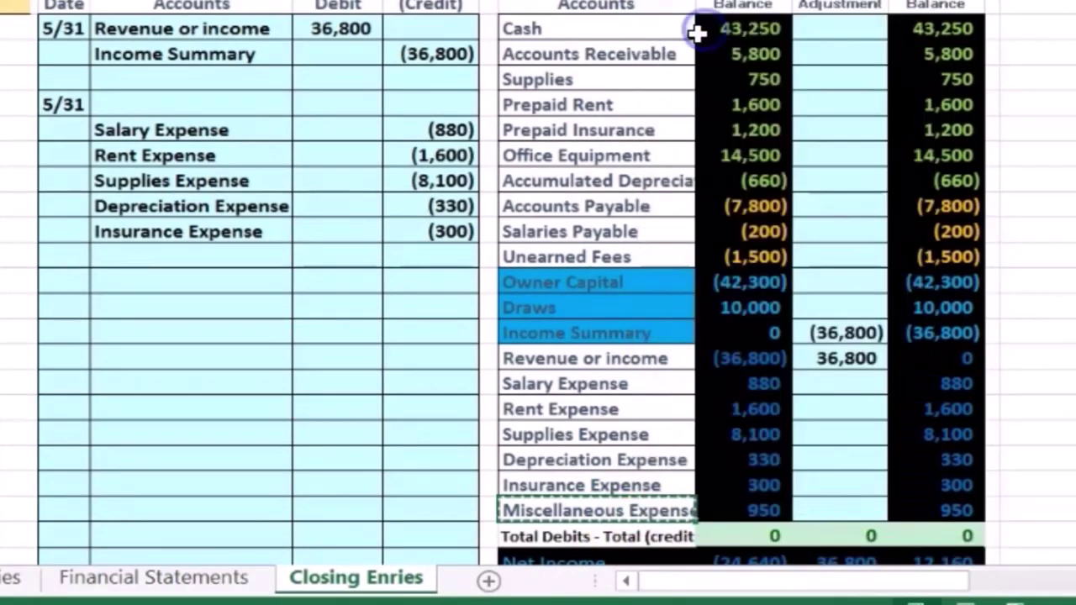
pyautogui.rightClick(196, 256)
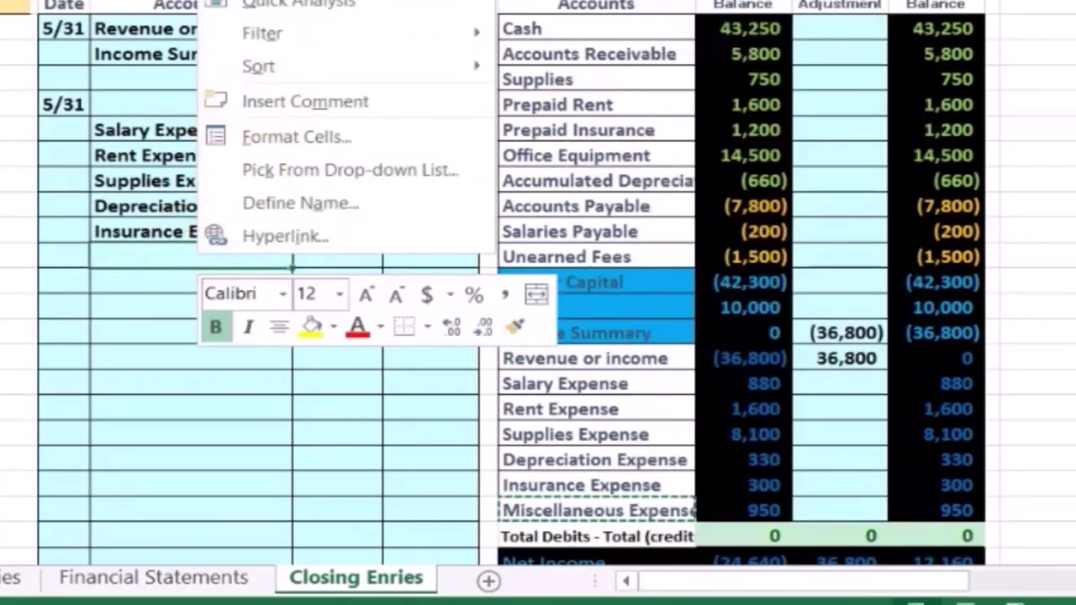
pyautogui.click(217, 2)
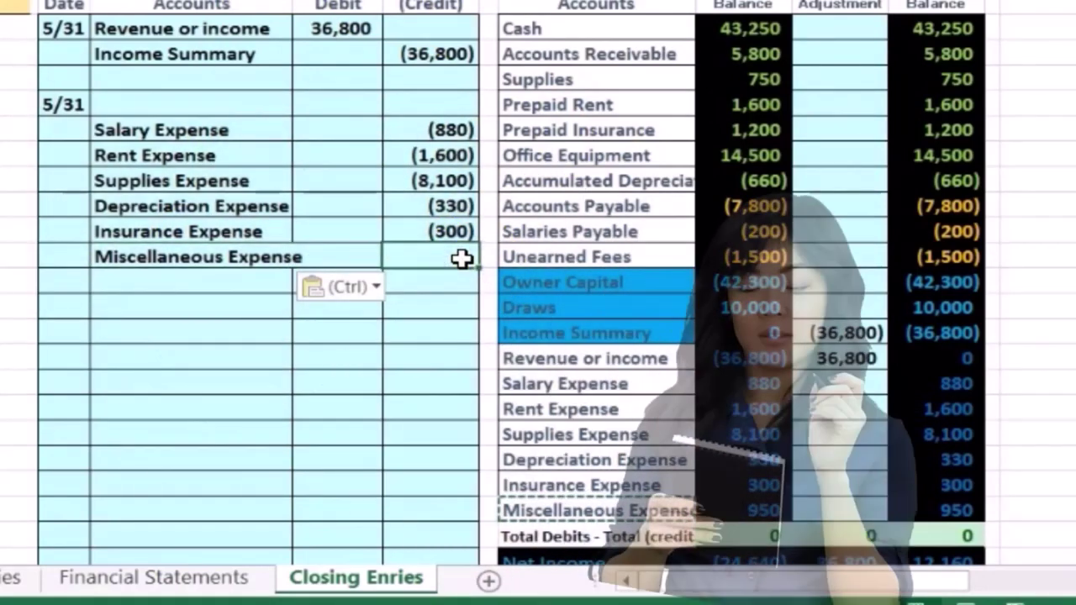
# - Enter -950 as the credit for Miscellaneous Expense in the journal
pyautogui.write('-')
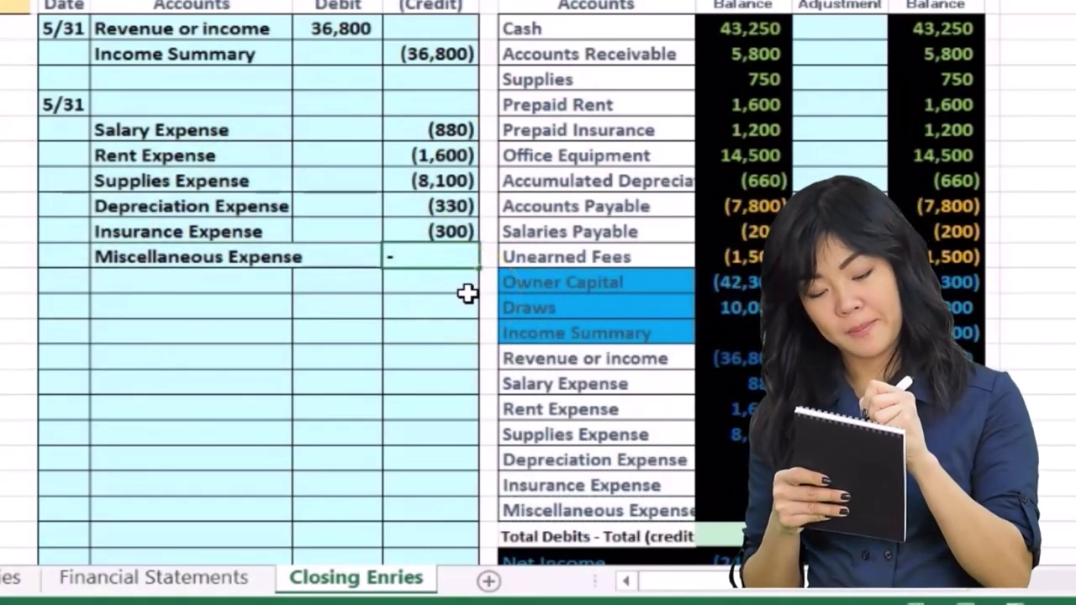
pyautogui.write('950')
pyautogui.press('Return')
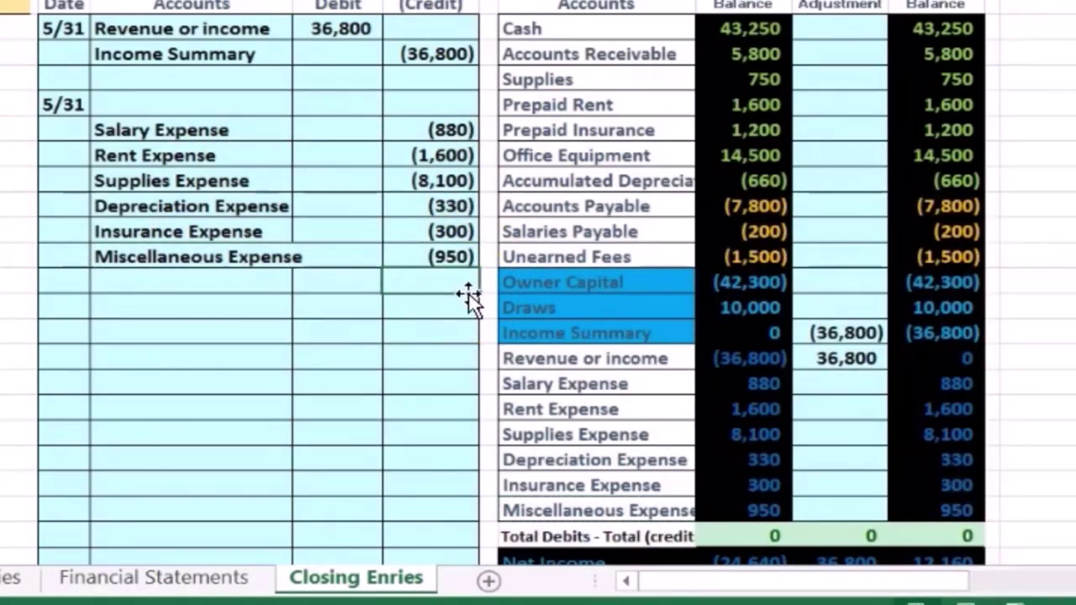
# - Copy the Income Summary account name from the trial balance as values only into the first row of the second 5/31 entry
pyautogui.moveTo(441, 131); pyautogui.dragTo(439, 246)
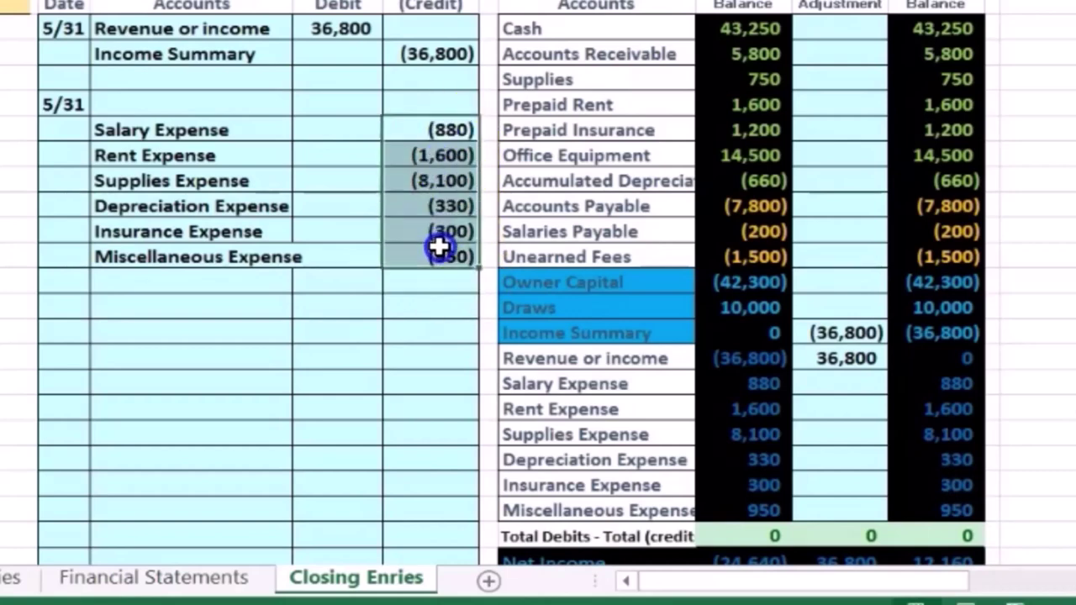
pyautogui.click(327, 107)
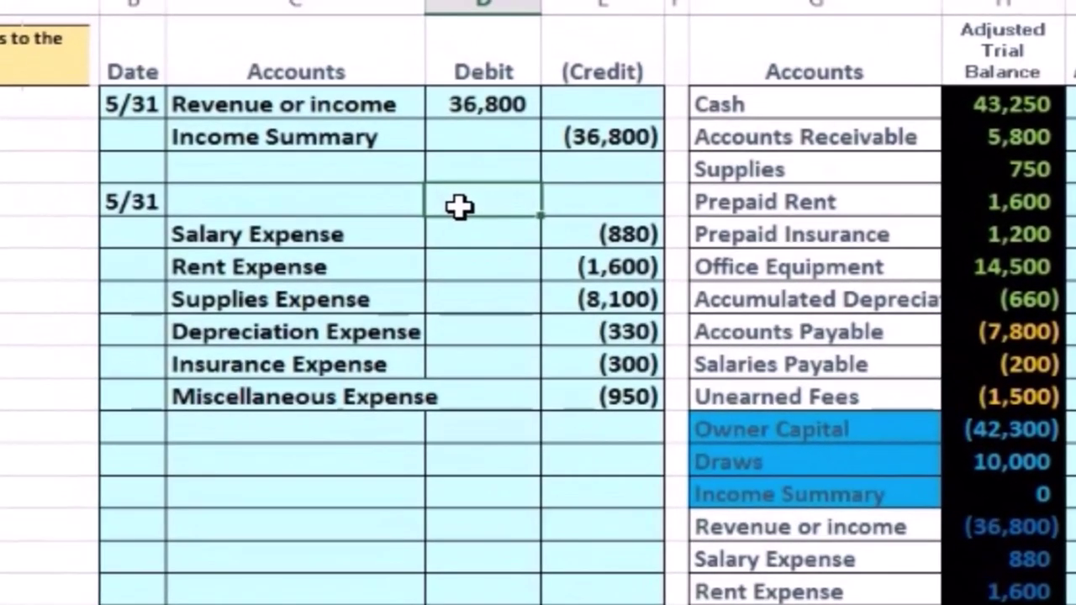
pyautogui.click(764, 489)
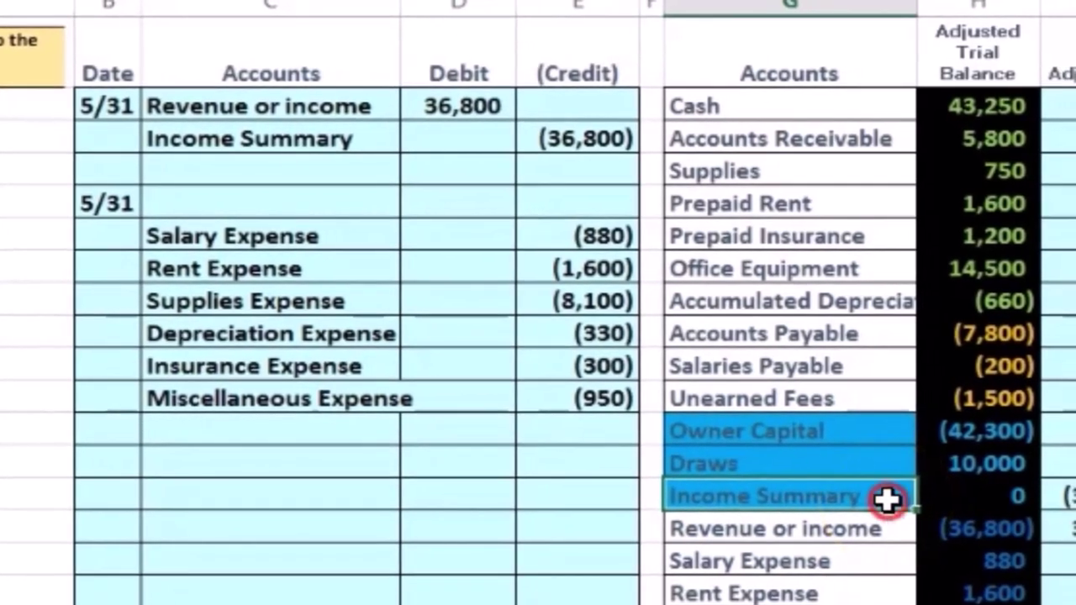
pyautogui.rightClick(888, 499)
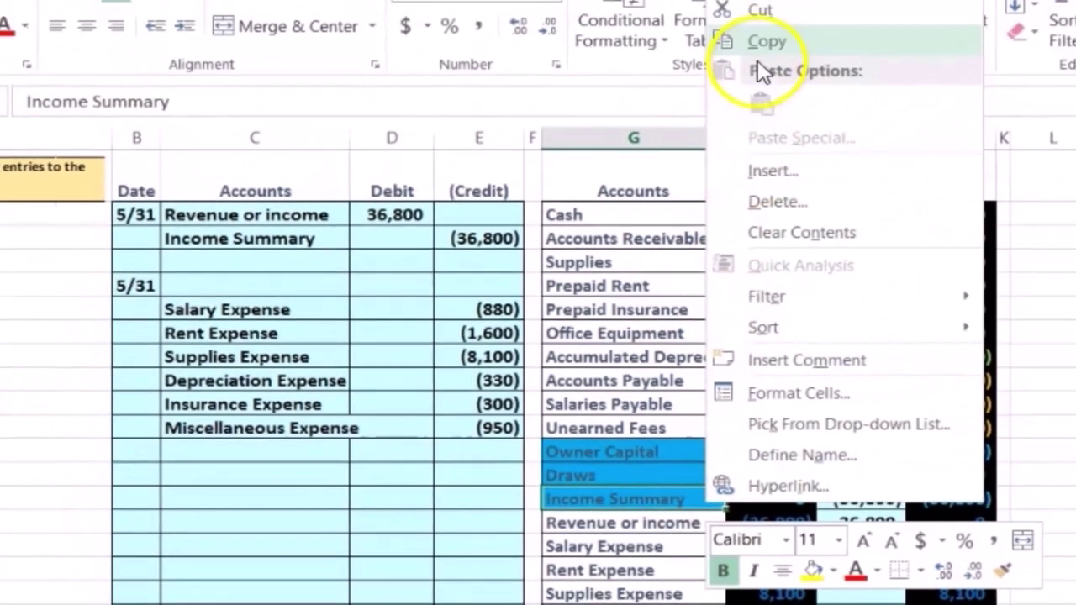
pyautogui.click(761, 42)
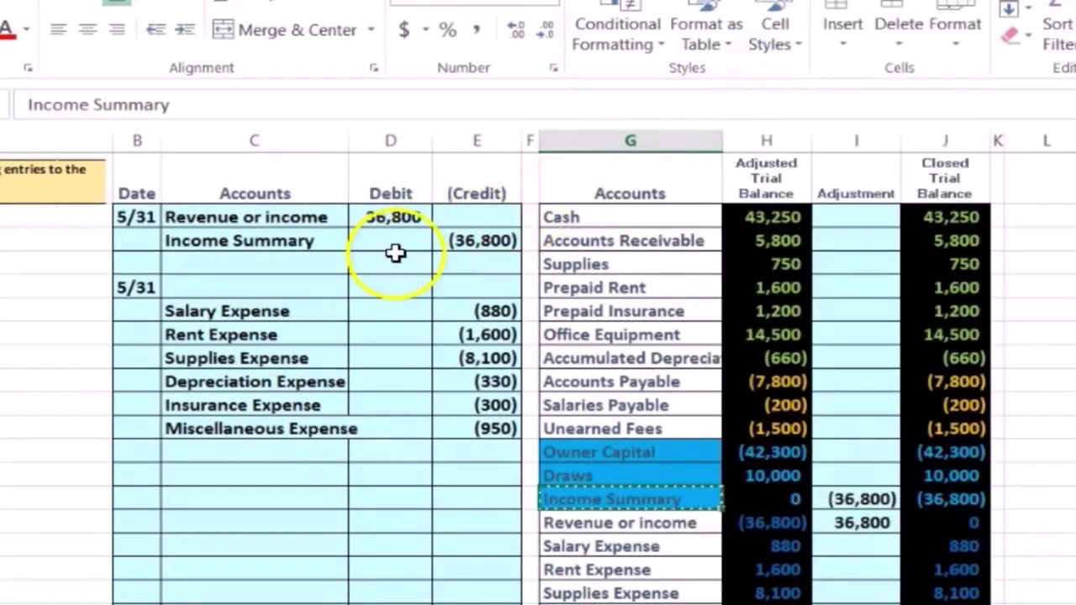
pyautogui.click(285, 287)
pyautogui.rightClick(286, 286)
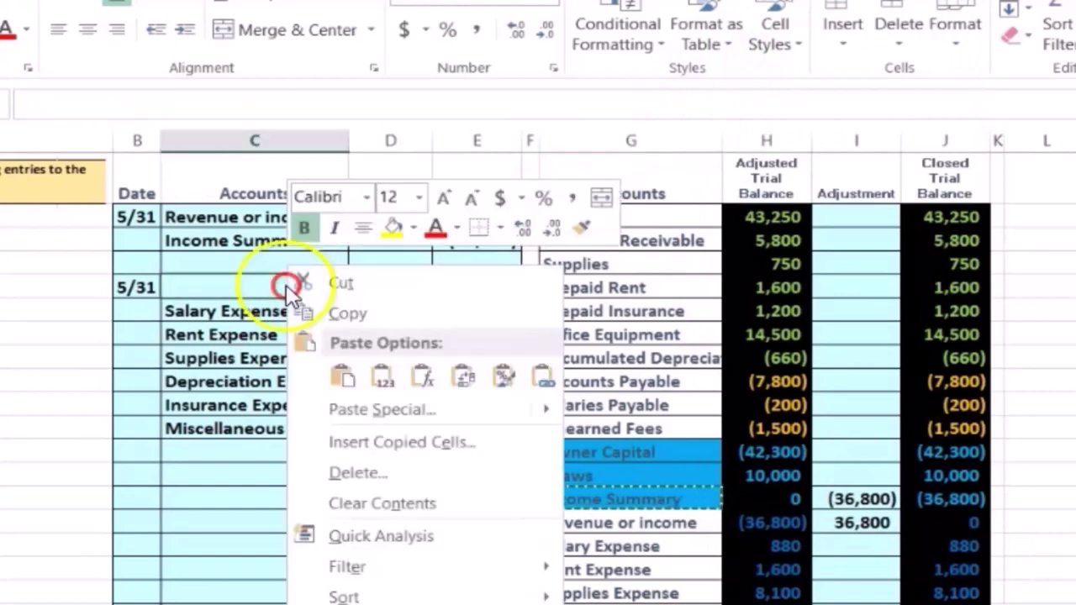
pyautogui.click(381, 377)
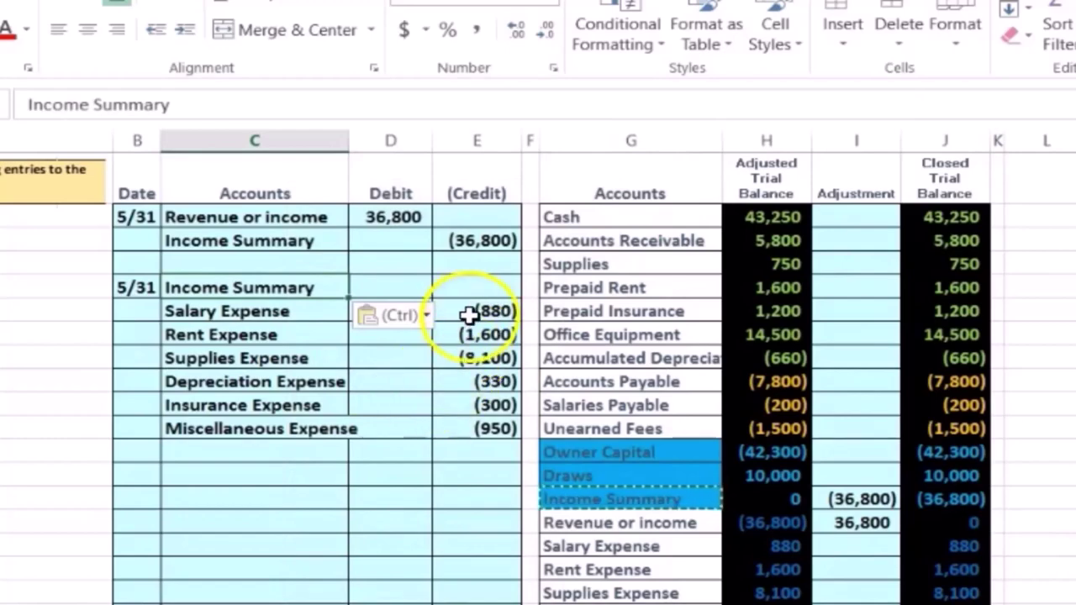
# - Total the six expense credits, switching to Calculator to add 880 + 1600 + 8100 + 330 + 300 + 950
pyautogui.moveTo(474, 313); pyautogui.dragTo(475, 422)
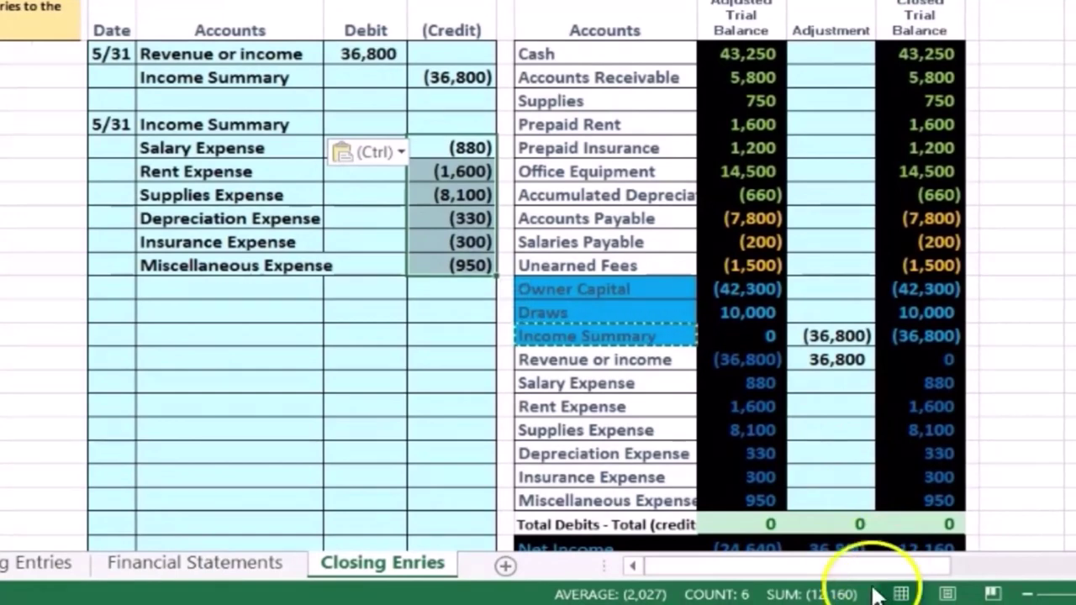
pyautogui.click(720, 597)
pyautogui.click(719, 591)
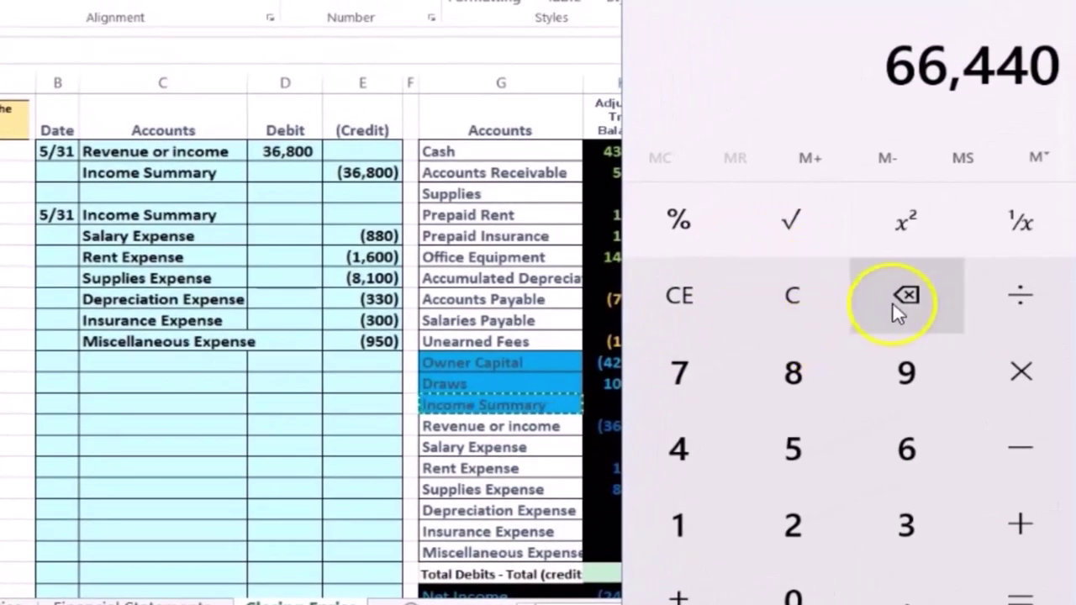
pyautogui.click(810, 309)
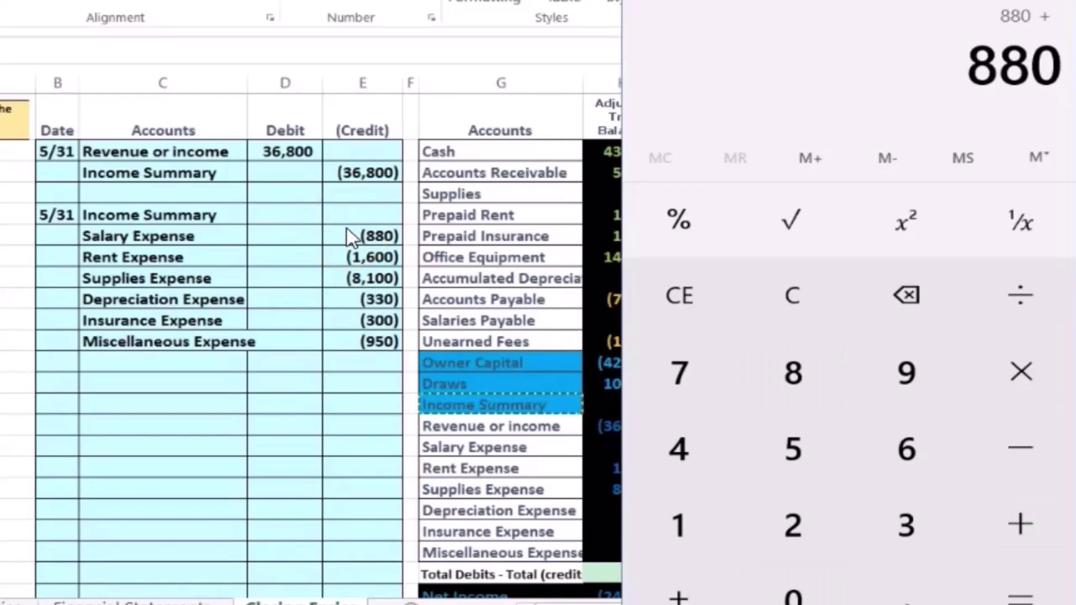
pyautogui.write('1600+8')
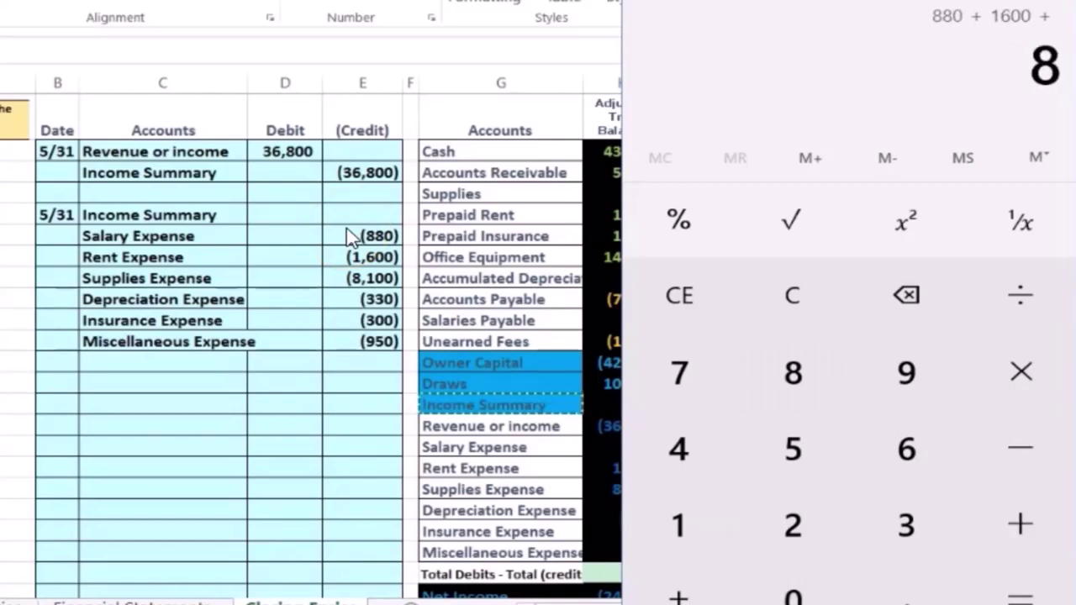
pyautogui.write('100+330')
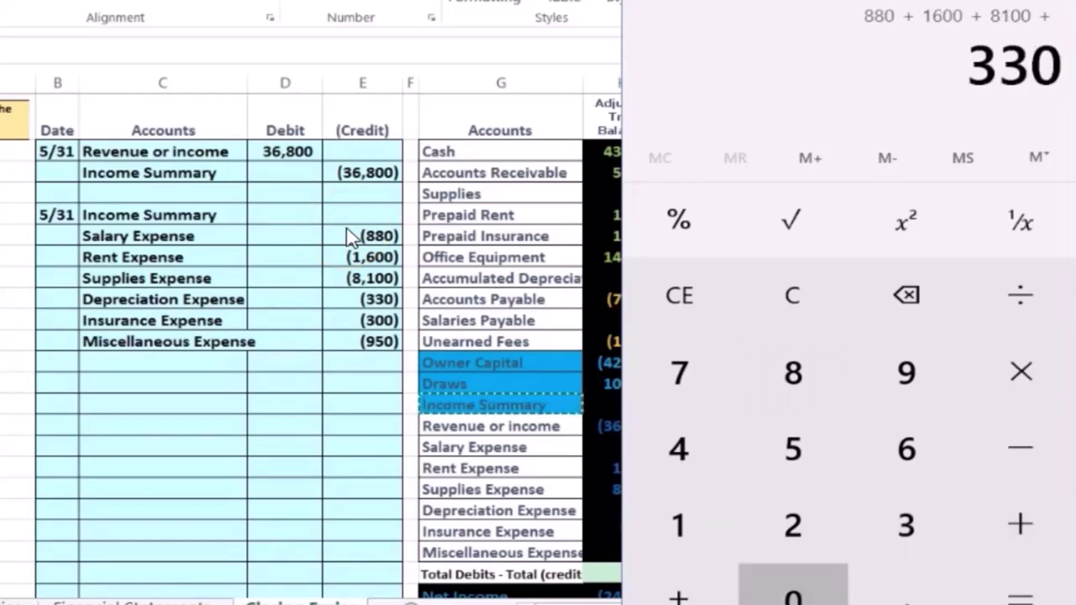
pyautogui.write('+300+950')
pyautogui.press('Return')
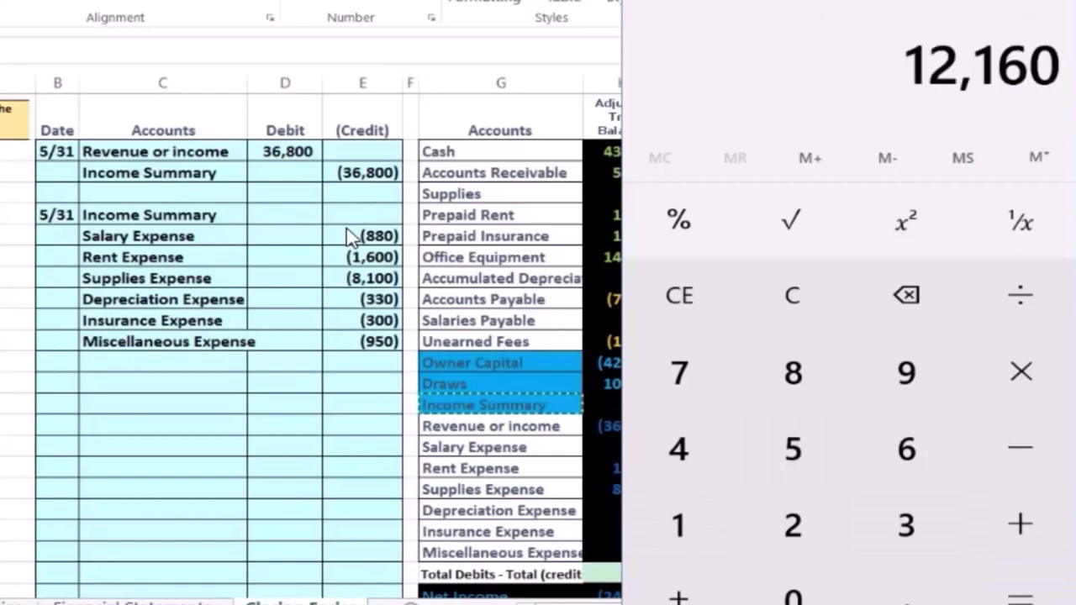
# - Enter =SUM(D9:E14) as the Income Summary debit in the second 5/31 entry
pyautogui.click(290, 217)
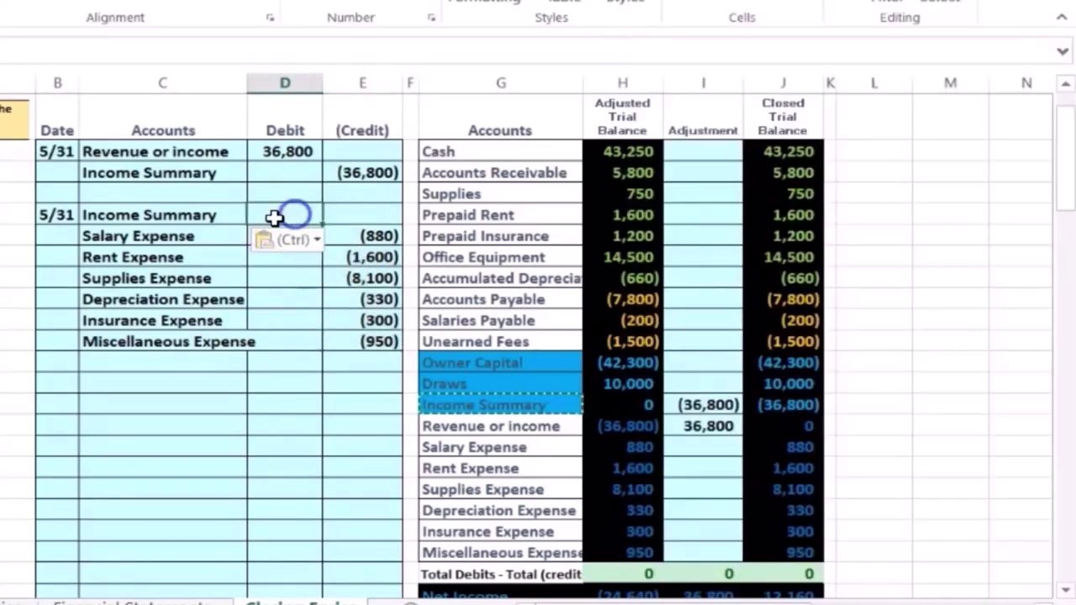
pyautogui.write('=sum')
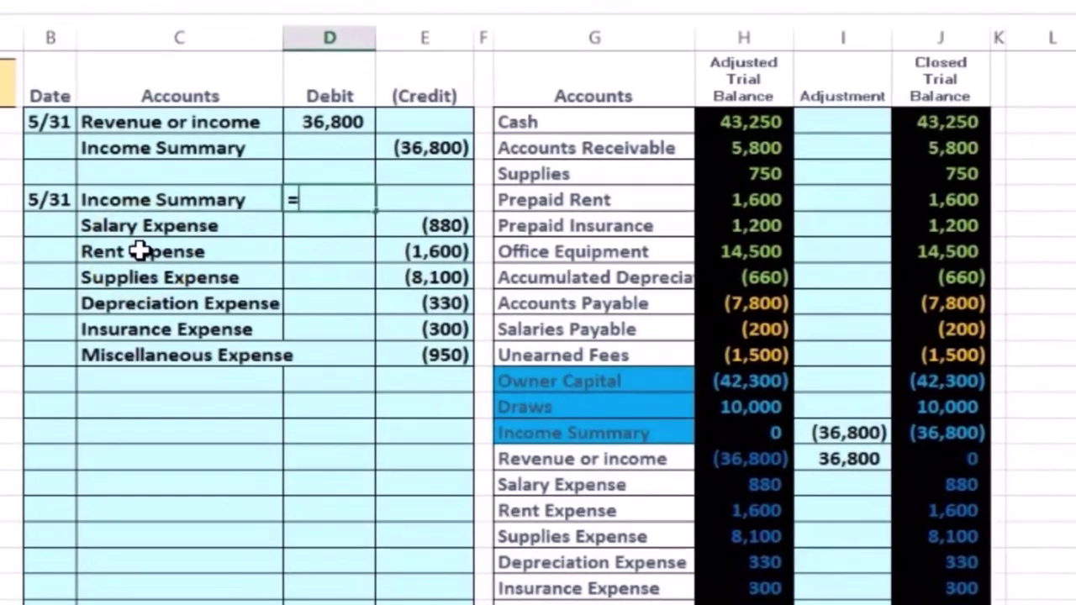
pyautogui.write('(')
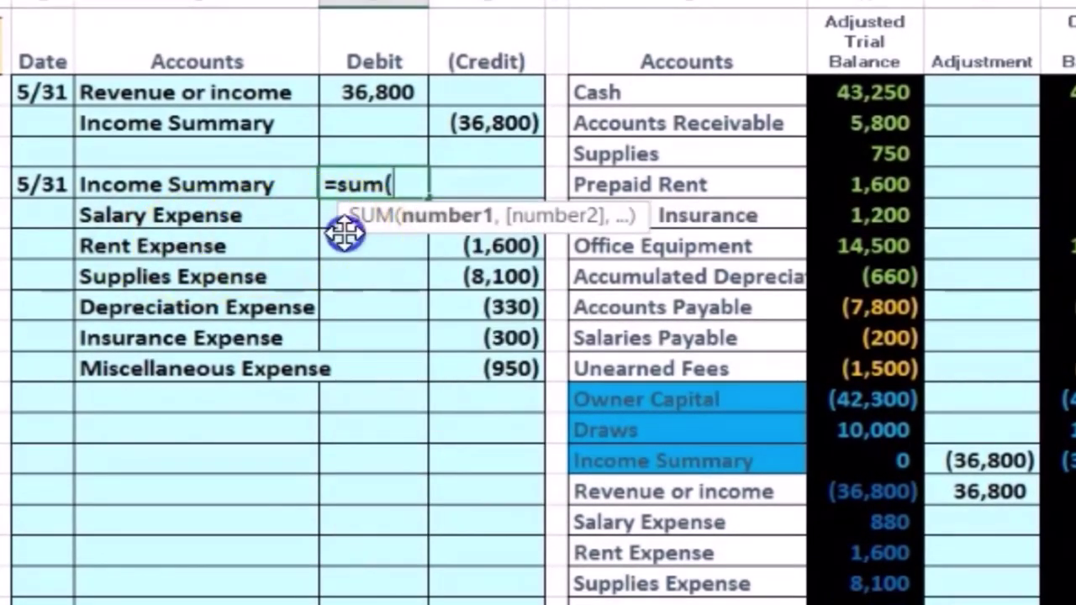
pyautogui.moveTo(347, 232); pyautogui.dragTo(446, 178)
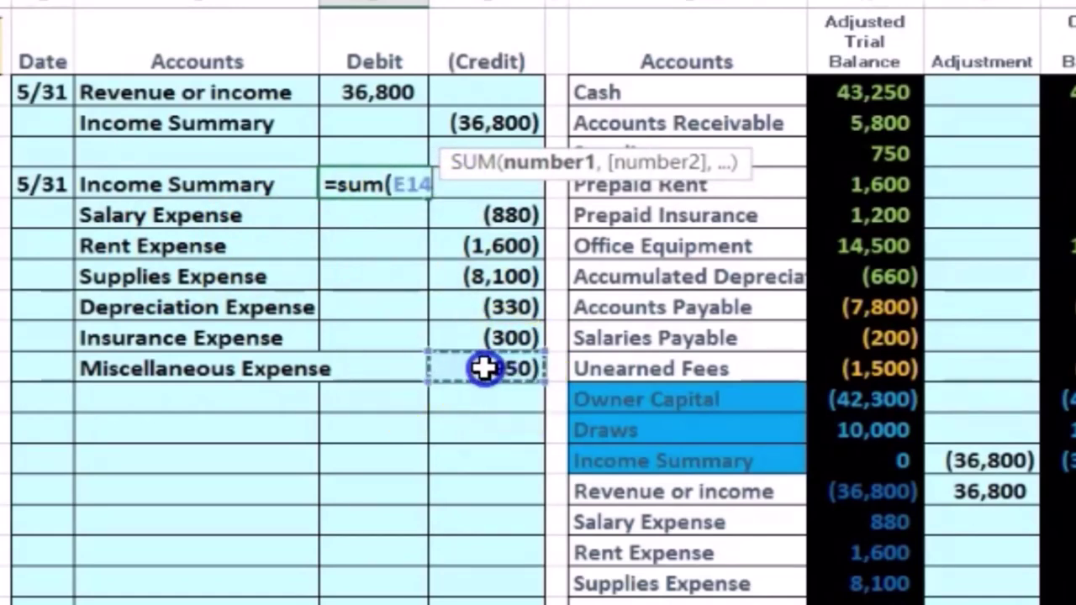
pyautogui.moveTo(431, 368); pyautogui.dragTo(395, 224)
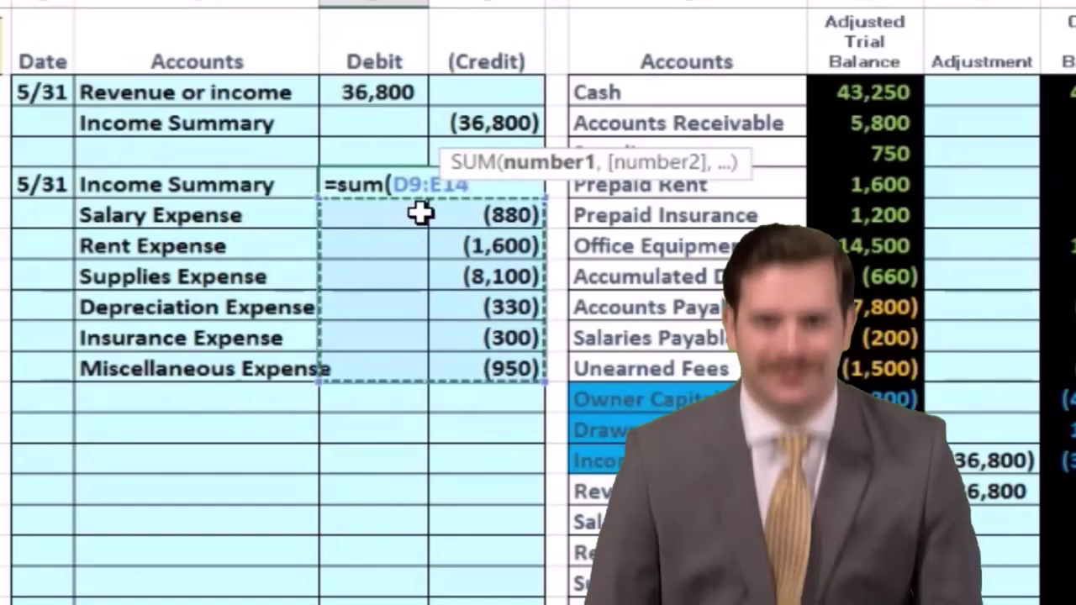
pyautogui.press('Return')
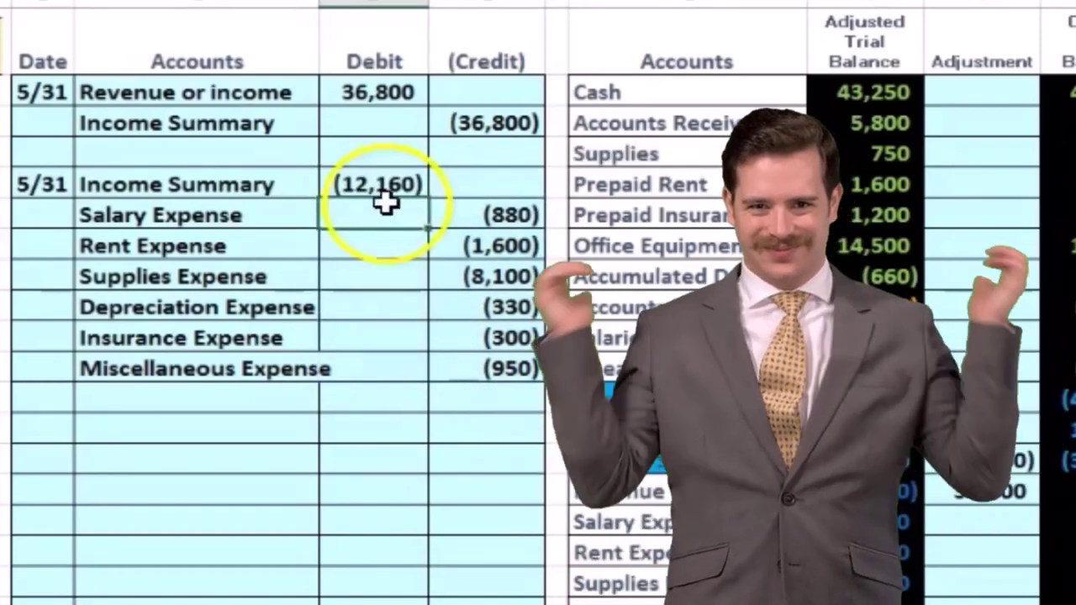
# - Negate the Income Summary debit formula so it reads =-SUM(D9:E14)
pyautogui.click(370, 185)
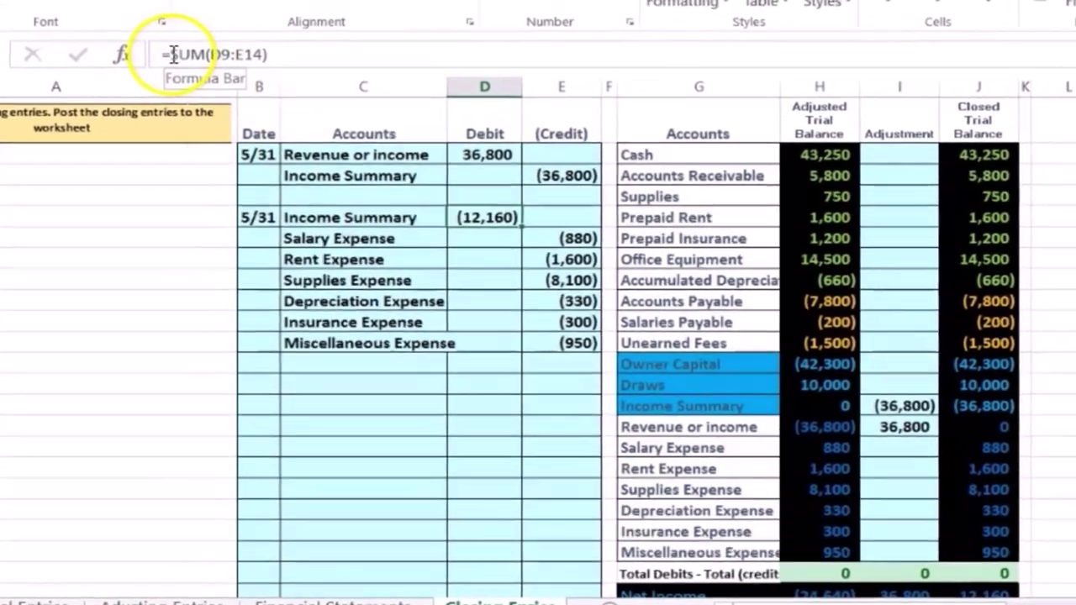
pyautogui.click(172, 53)
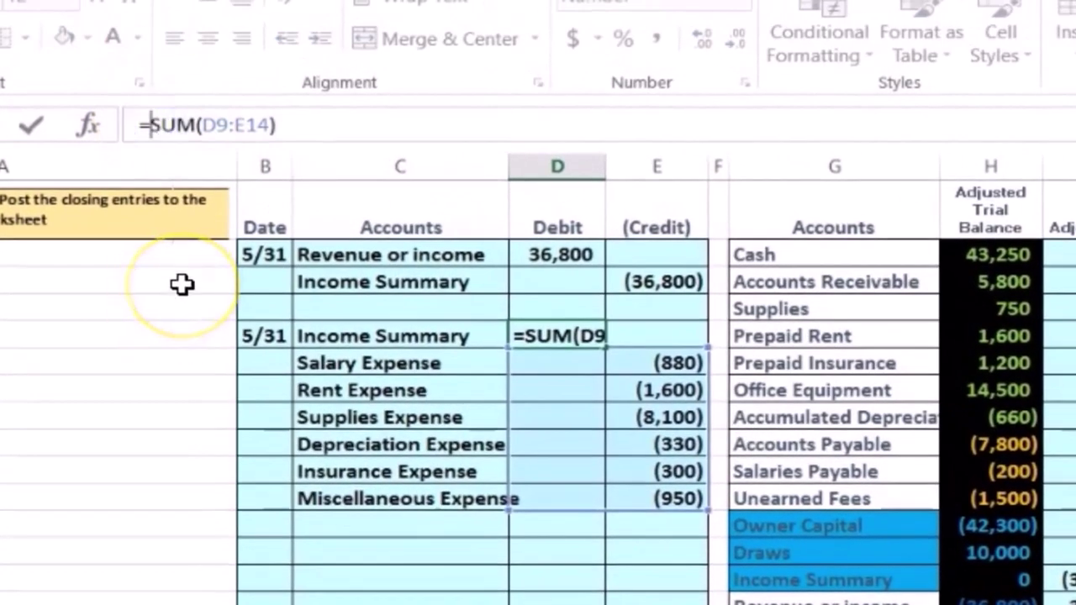
pyautogui.write('-')
pyautogui.press('Return')
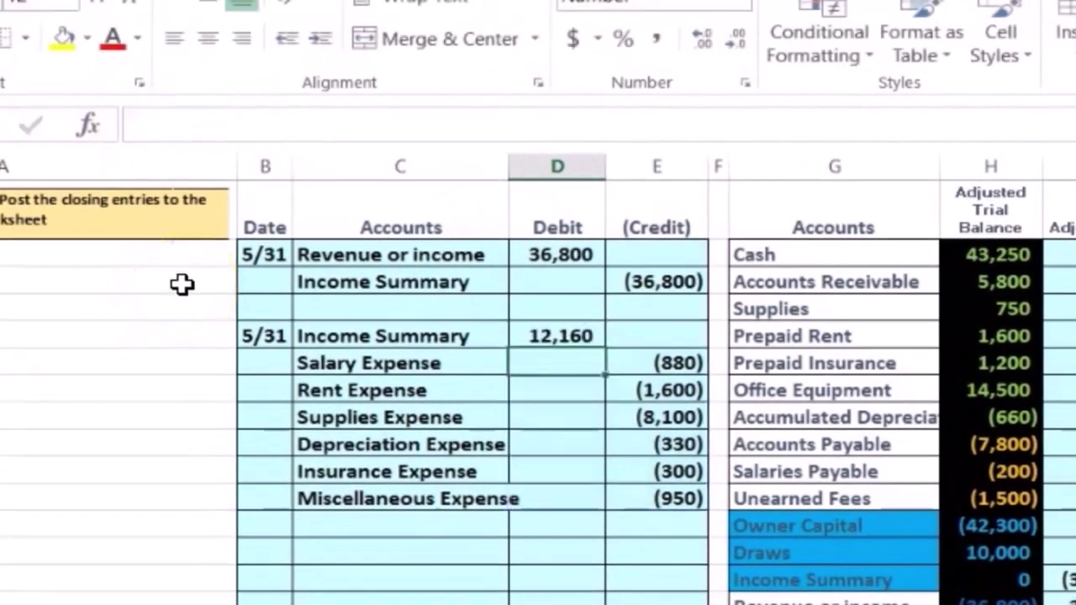
# - Re-enter the second entry's Income Summary debit as -SUM over D9:E14, and select the whole entry's amounts to check that they balance
pyautogui.click(522, 335)
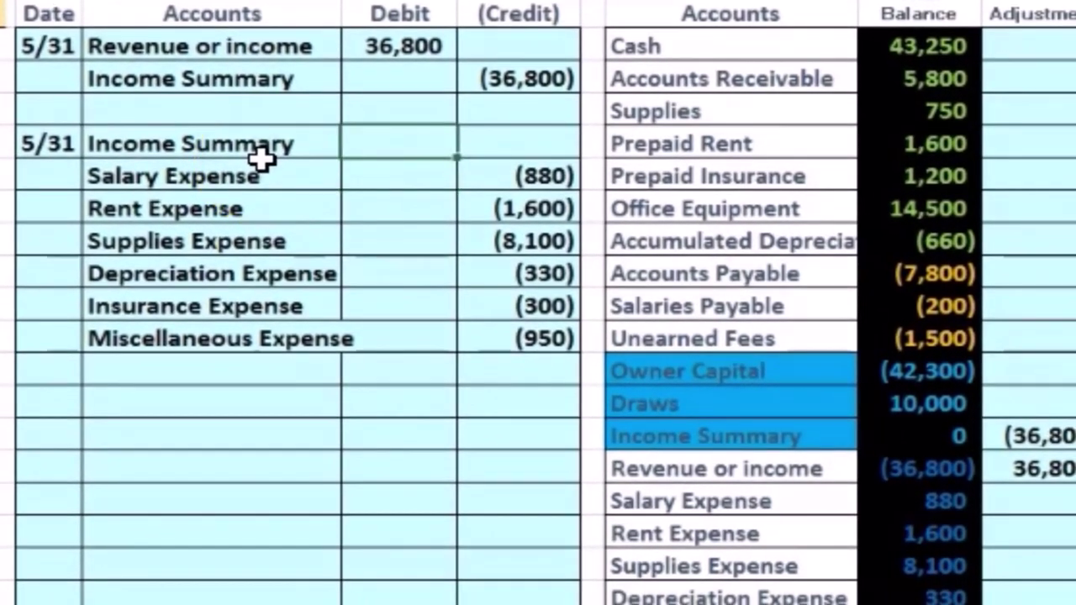
pyautogui.write('-sum(')
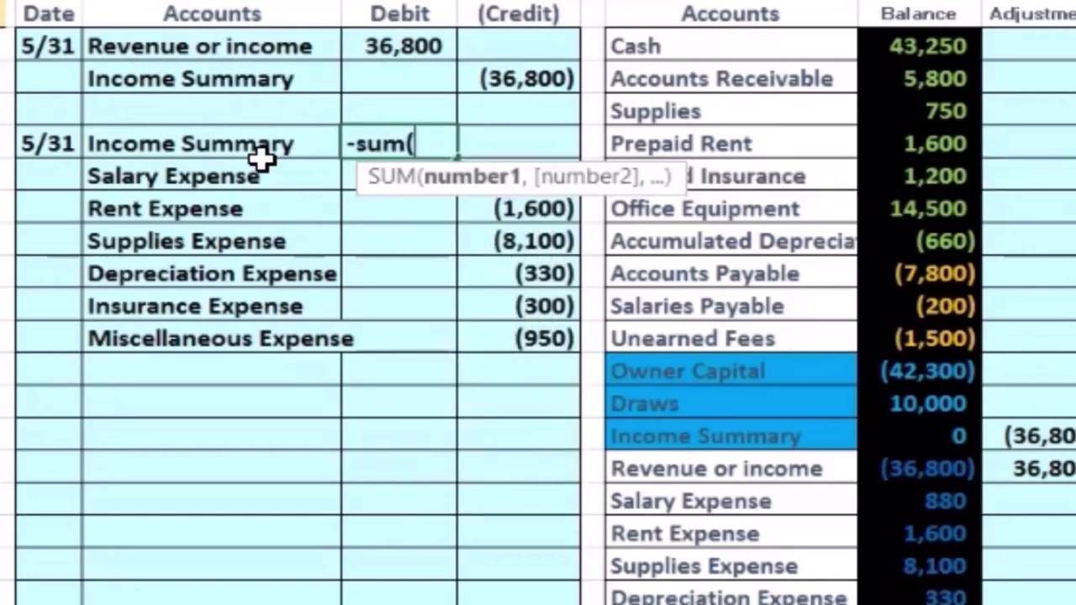
pyautogui.moveTo(403, 338); pyautogui.dragTo(495, 190)
pyautogui.press('Return')
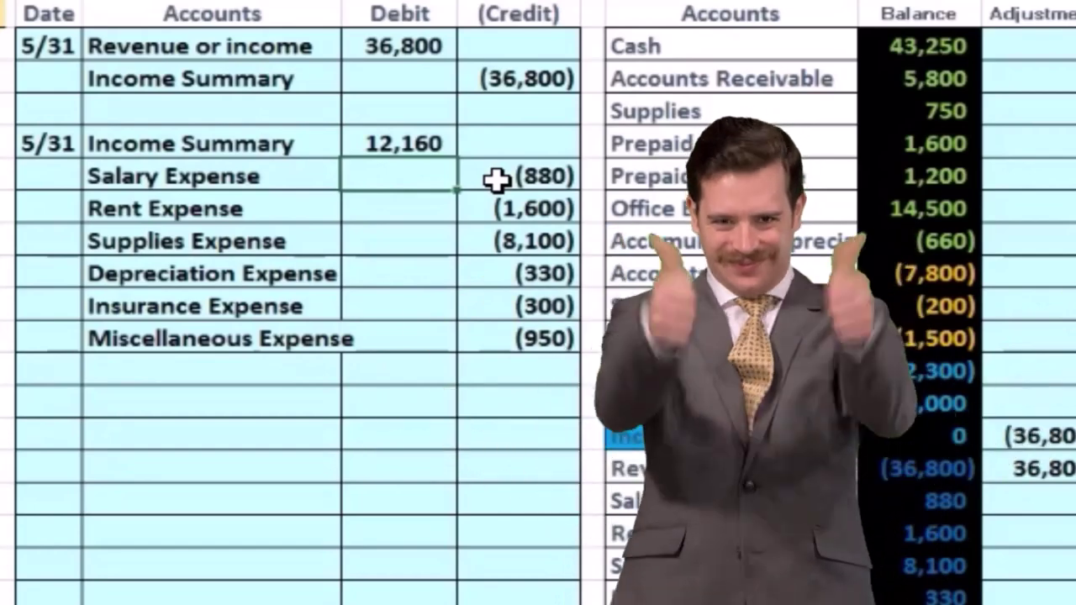
pyautogui.moveTo(421, 144); pyautogui.dragTo(530, 332)
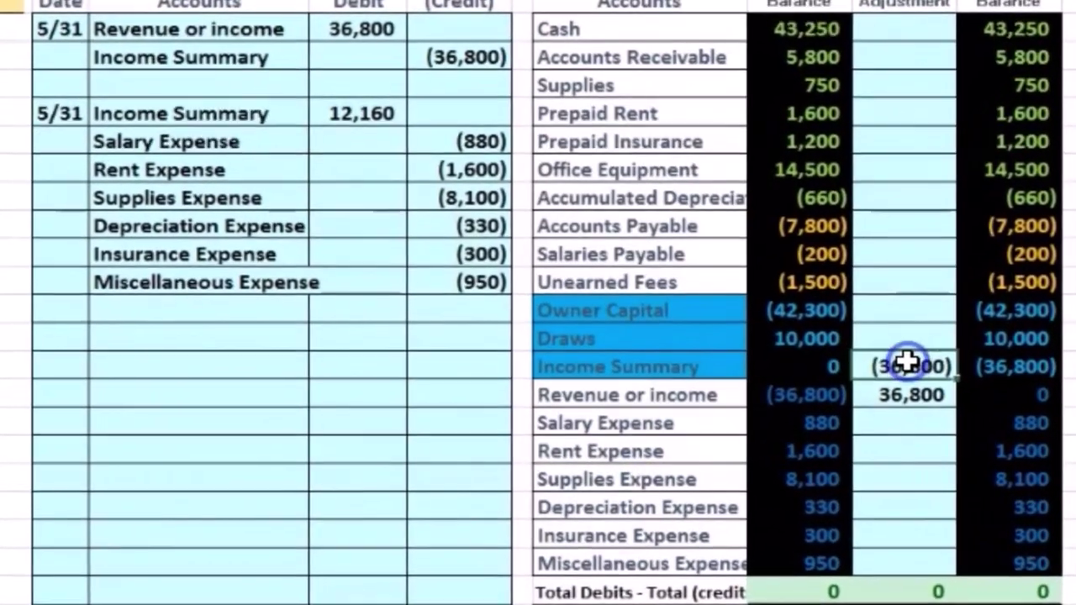
# - Extend the Income Summary adjustment formula to =E6+D8 so it also posts the second entry's debit
pyautogui.click(824, 395)
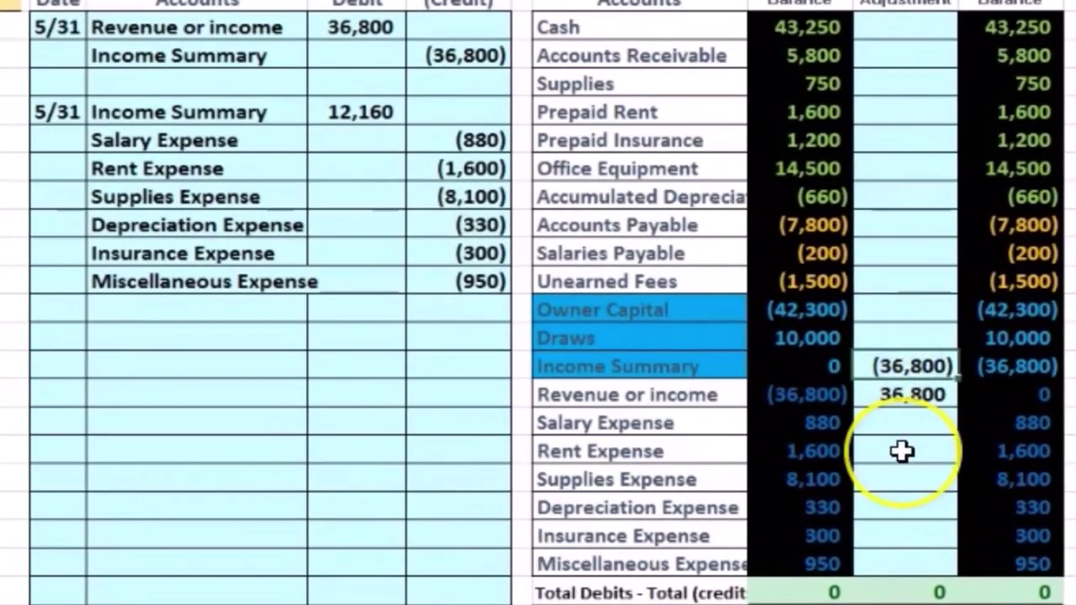
pyautogui.doubleClick(915, 366)
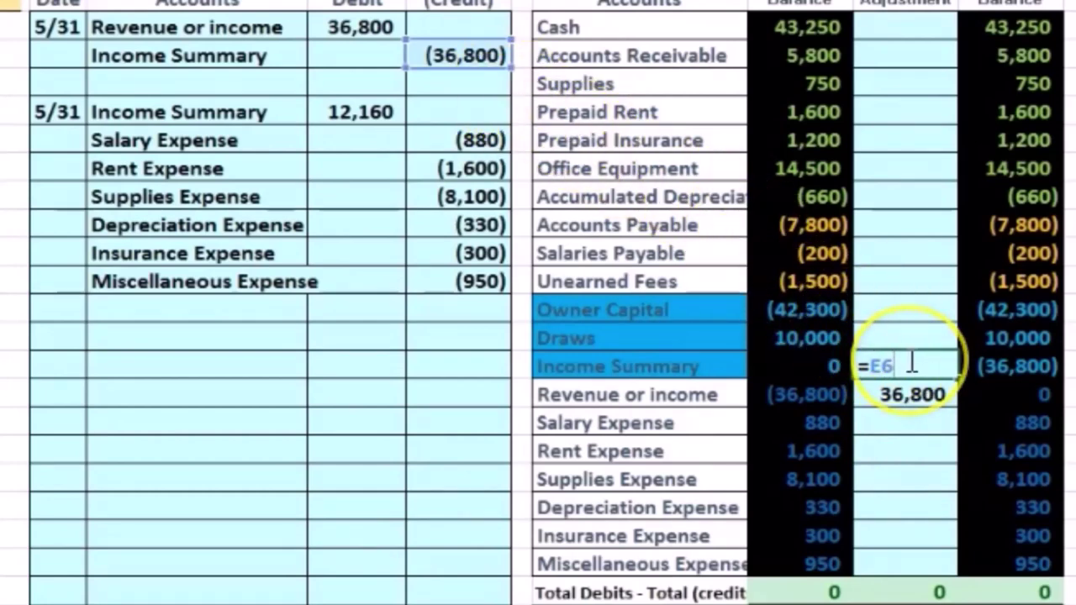
pyautogui.write('+')
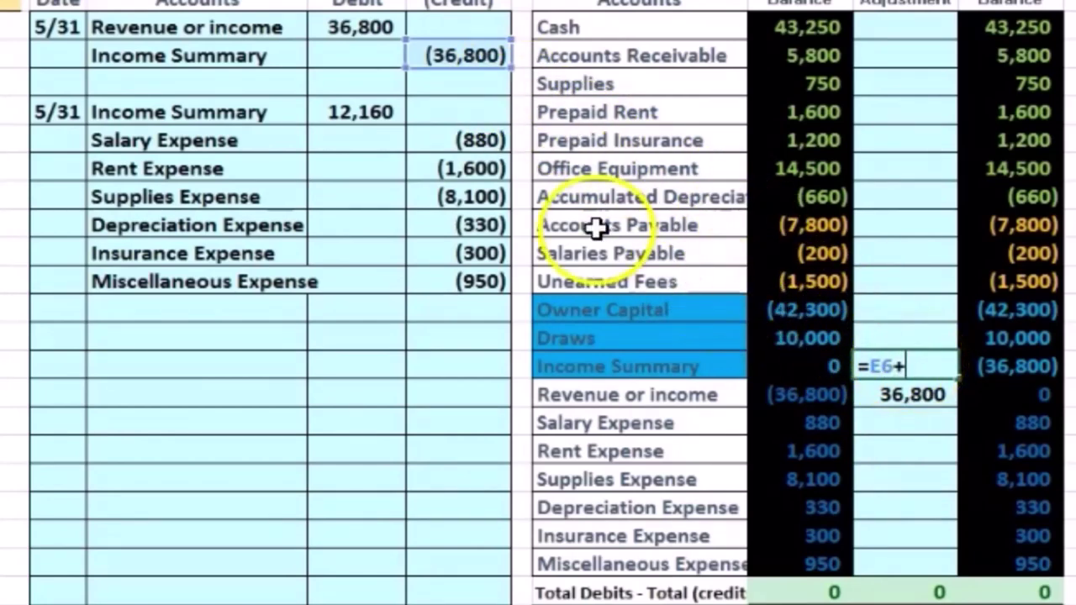
pyautogui.click(361, 114)
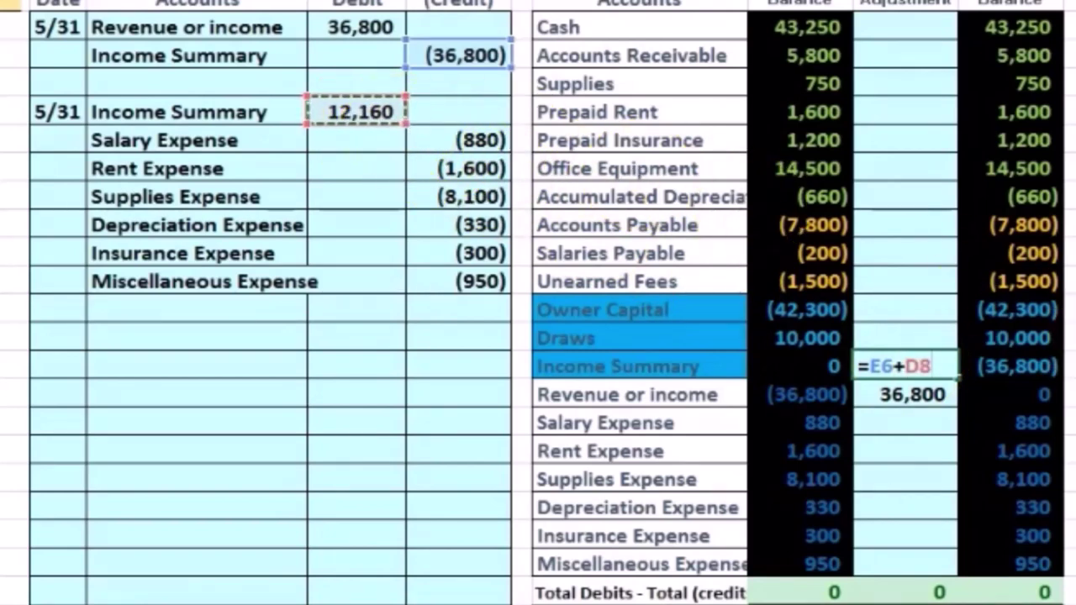
pyautogui.hotkey('ctrl', 'Return')
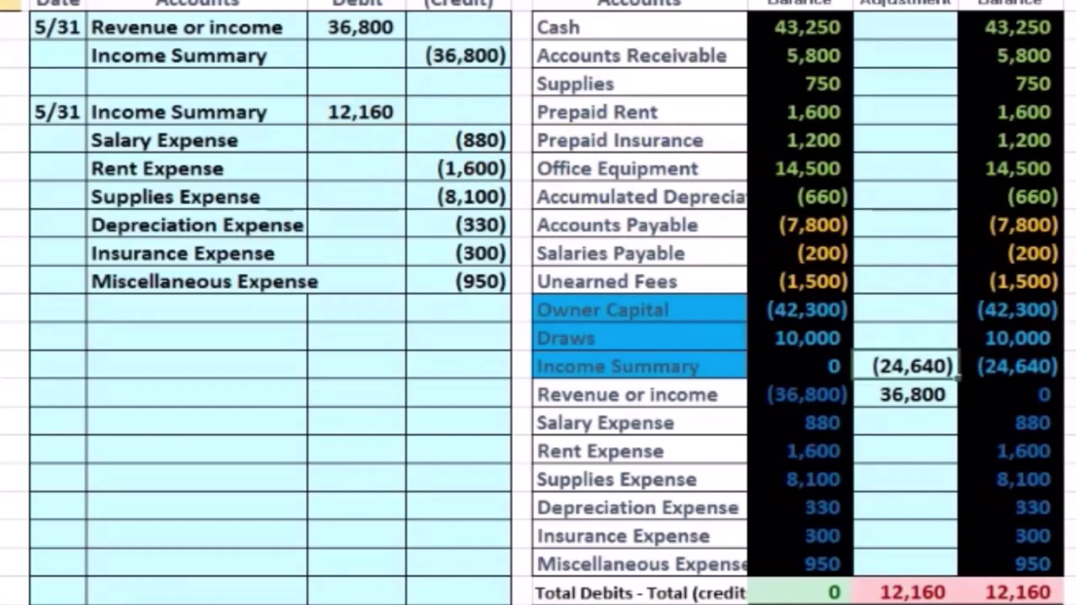
# - Trace the precedents of the Income Summary adjustment, remove the arrows, and look up where the formula auditing commands are located
pyautogui.hotkey('alt', 'm')
pyautogui.press('p')
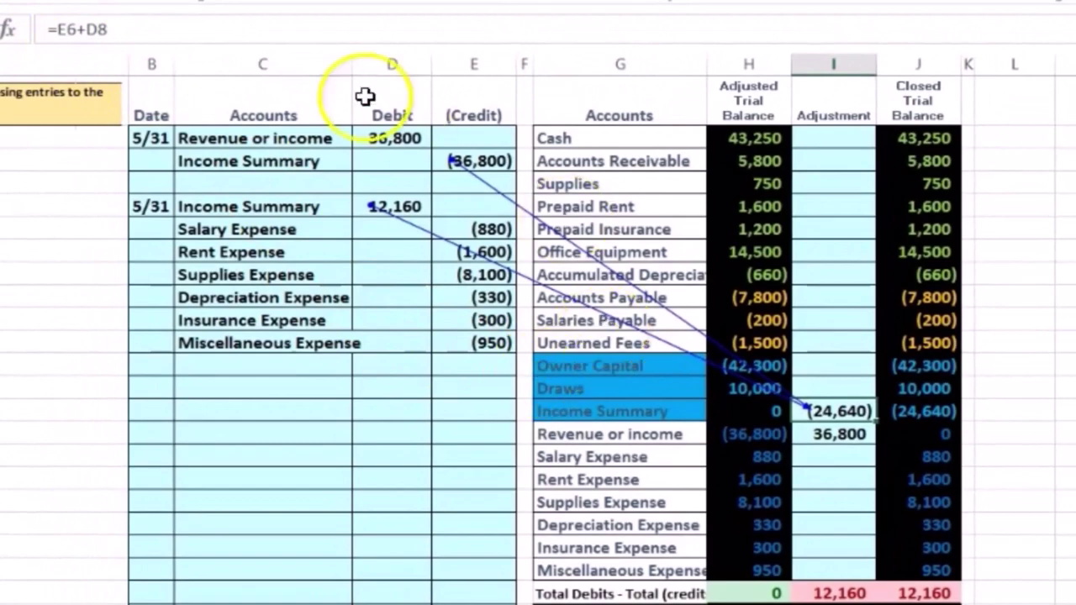
pyautogui.hotkey('alt', 'm')
pyautogui.press('a')
pyautogui.press('a')
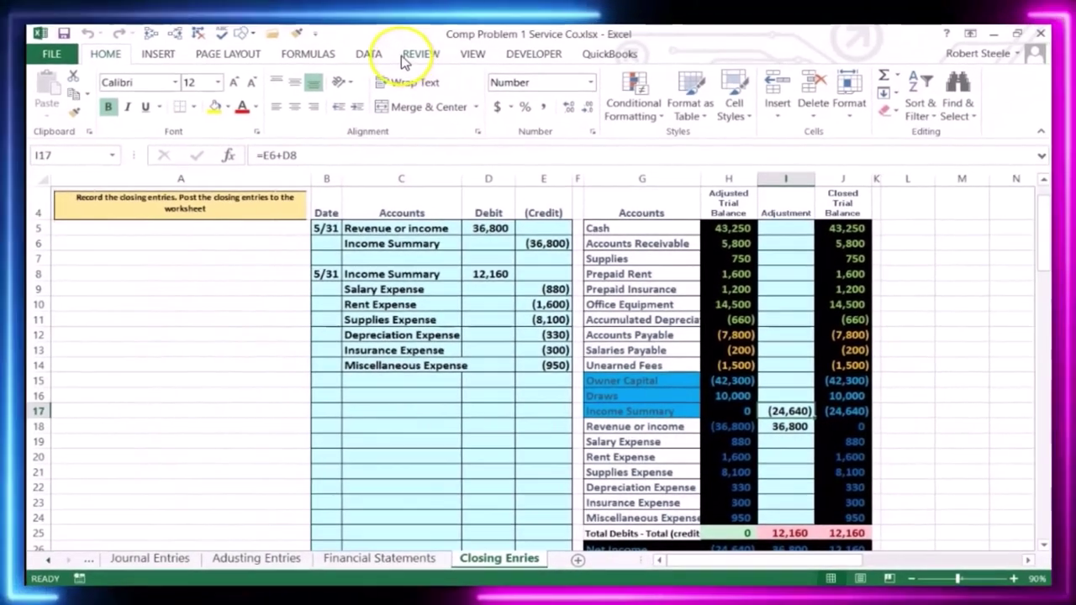
pyautogui.click(371, 54)
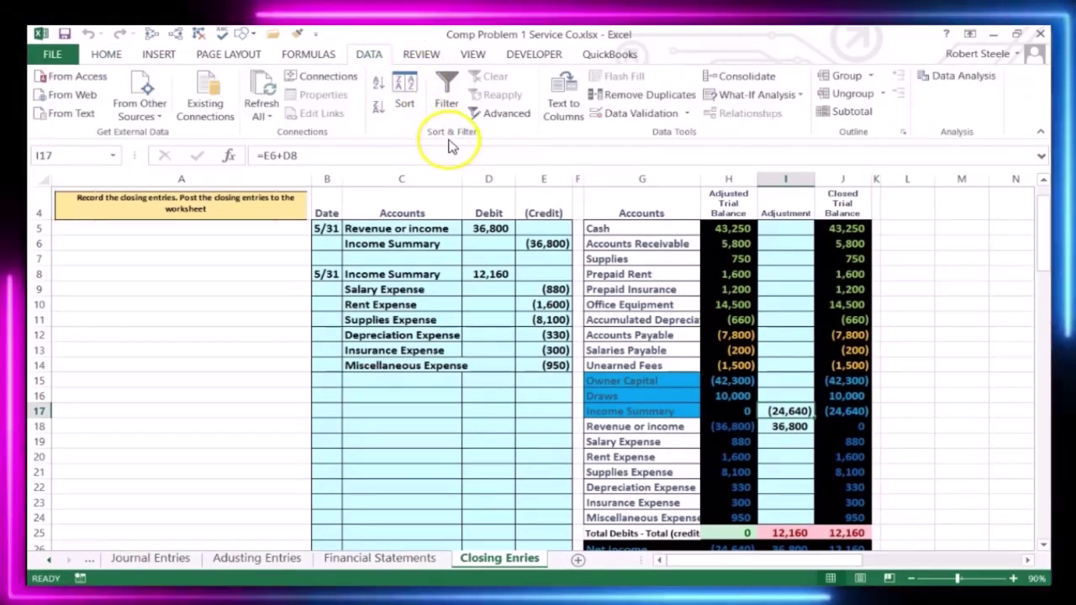
pyautogui.click(303, 54)
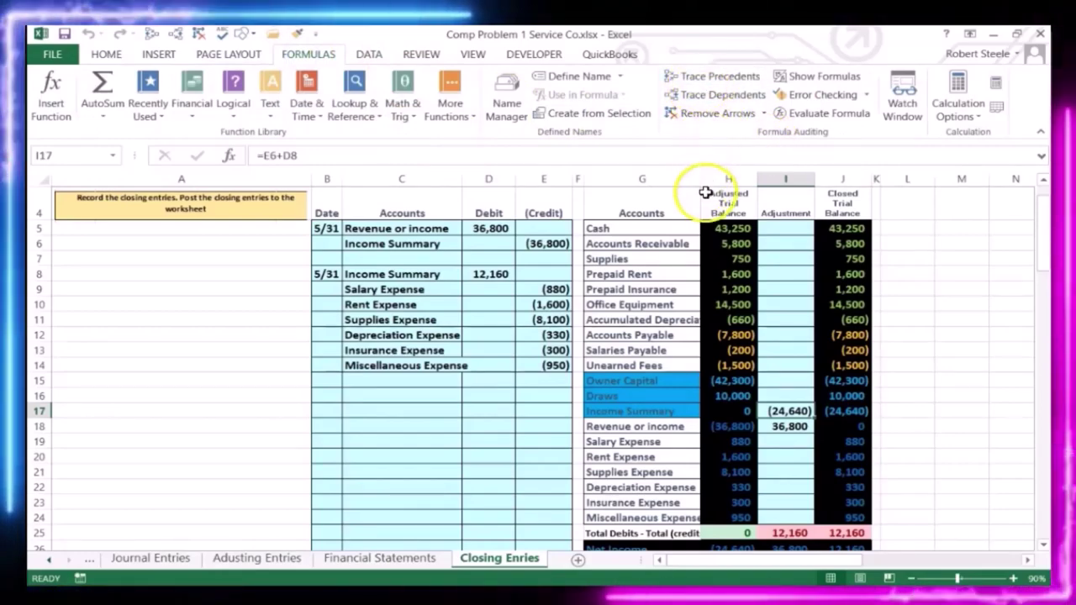
# - Post the Salary Expense and Rent Expense credits to their adjustment cells as =E9 and =E10
pyautogui.click(778, 441)
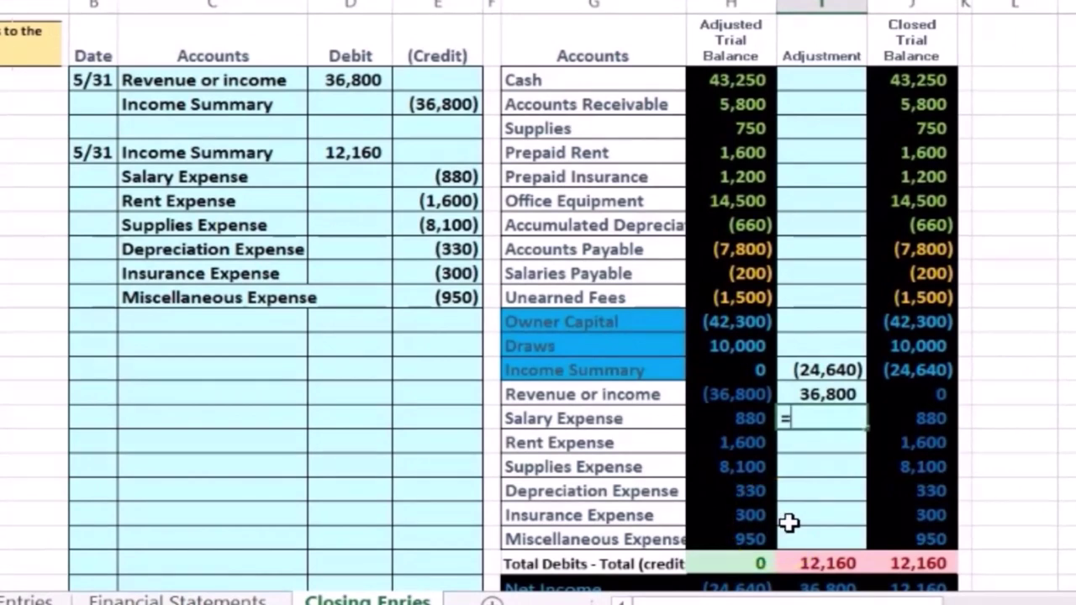
pyautogui.write('=')
pyautogui.click(446, 178)
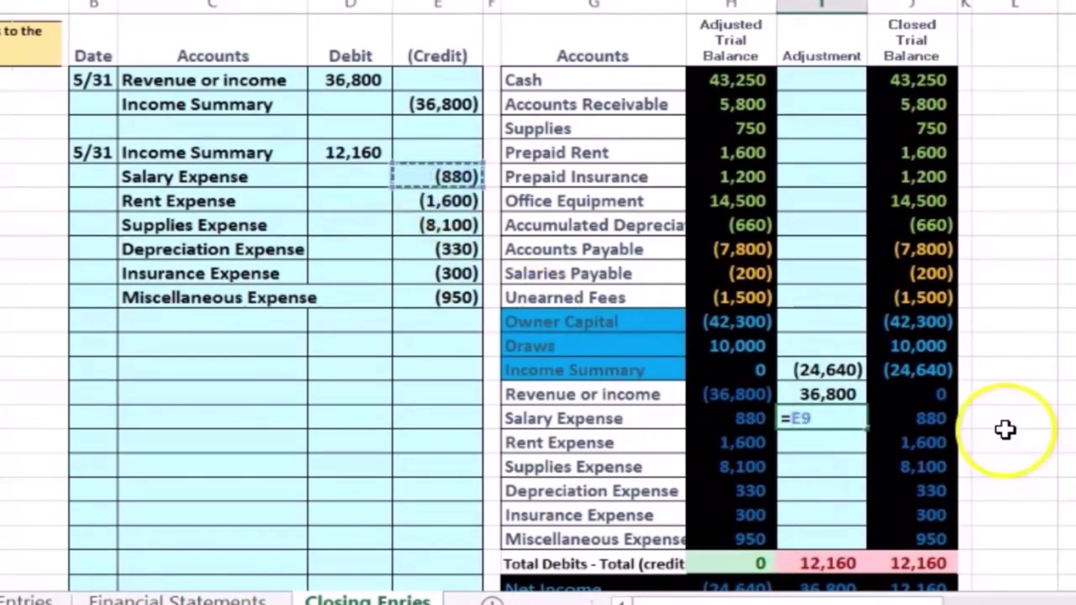
pyautogui.press('Return')
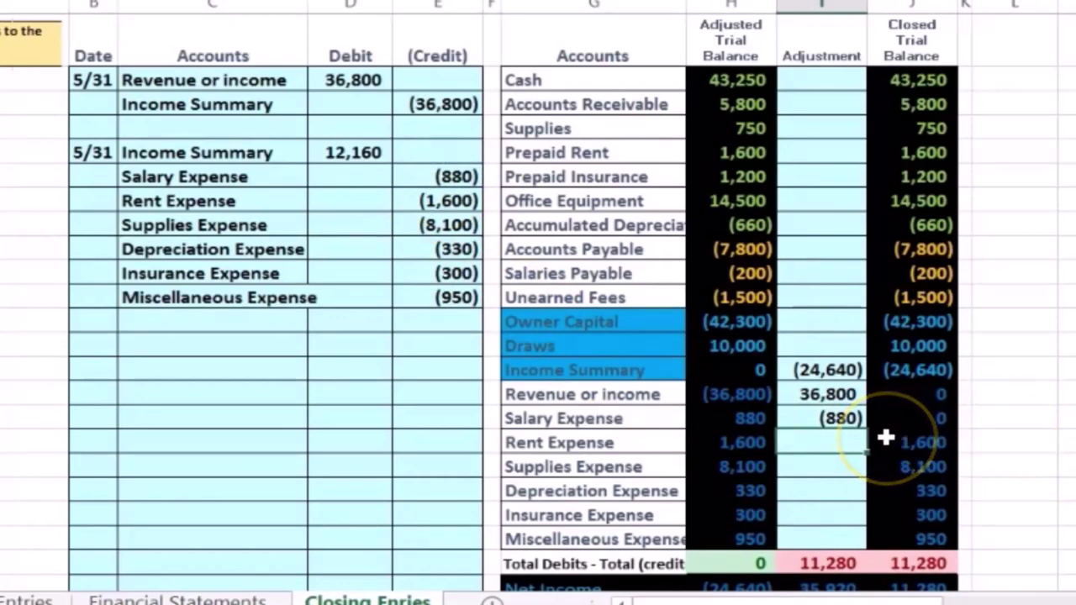
pyautogui.write('=')
pyautogui.click(435, 204)
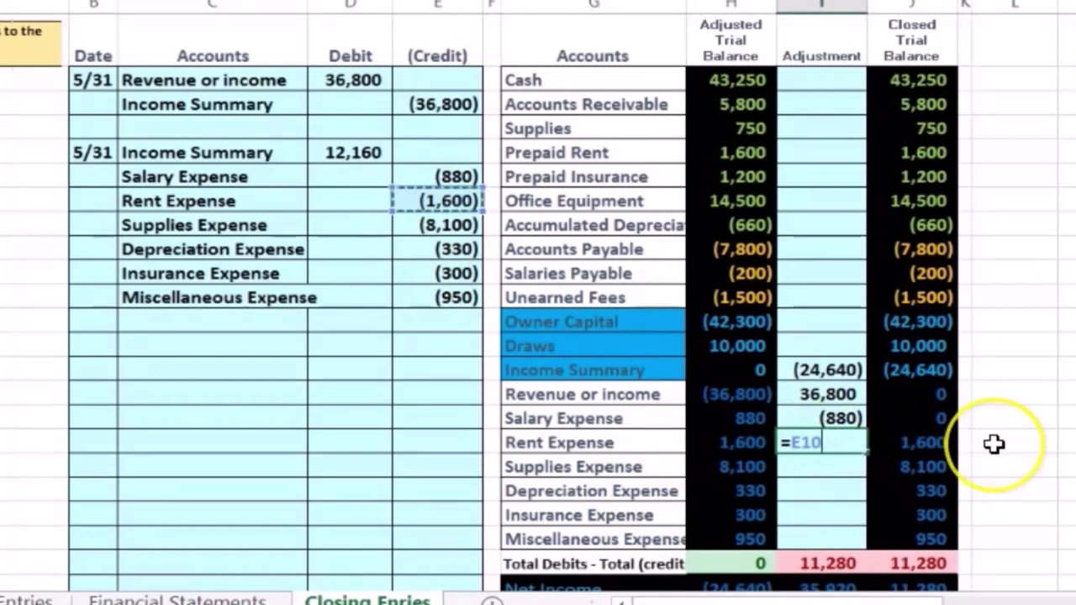
pyautogui.hotkey('ctrl', 'Return')
pyautogui.press('Return')
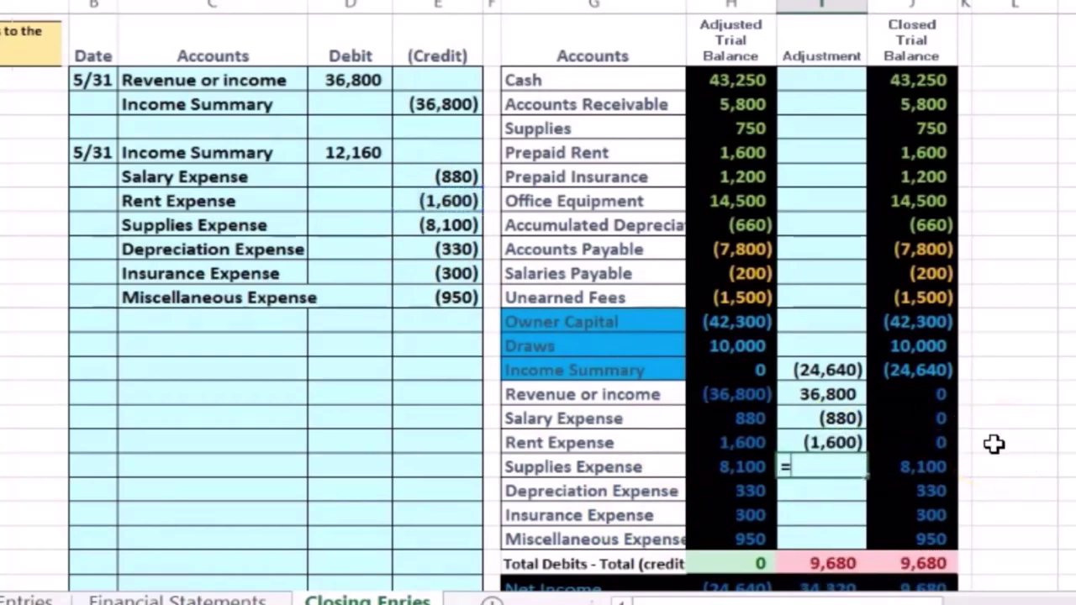
# - Post the Supplies Expense and Depreciation Expense credits to their adjustment cells as =E11 and =E12
pyautogui.write('=')
pyautogui.click(437, 225)
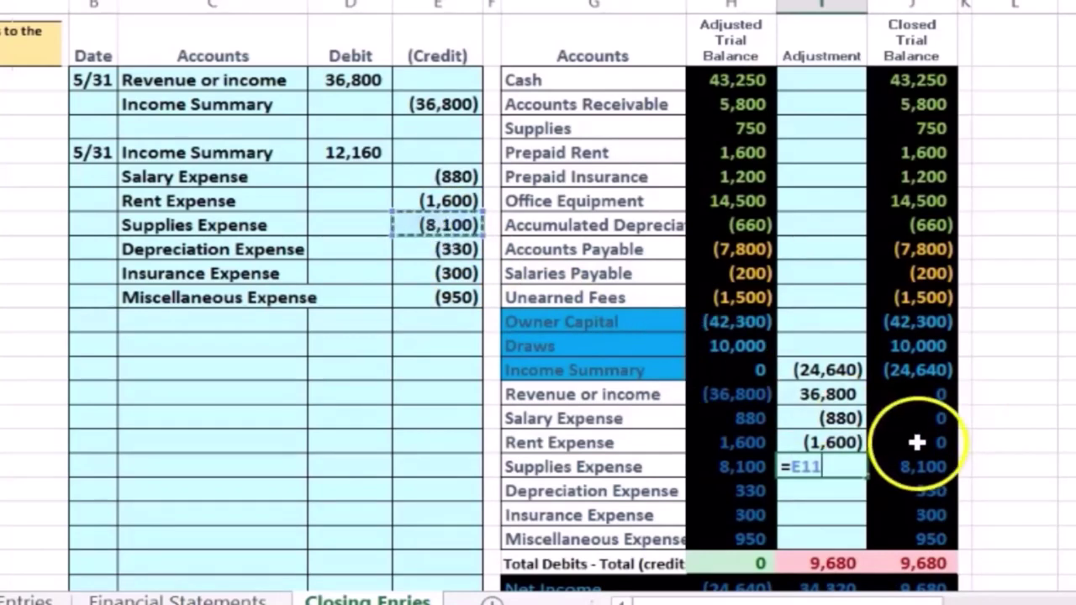
pyautogui.press('Return')
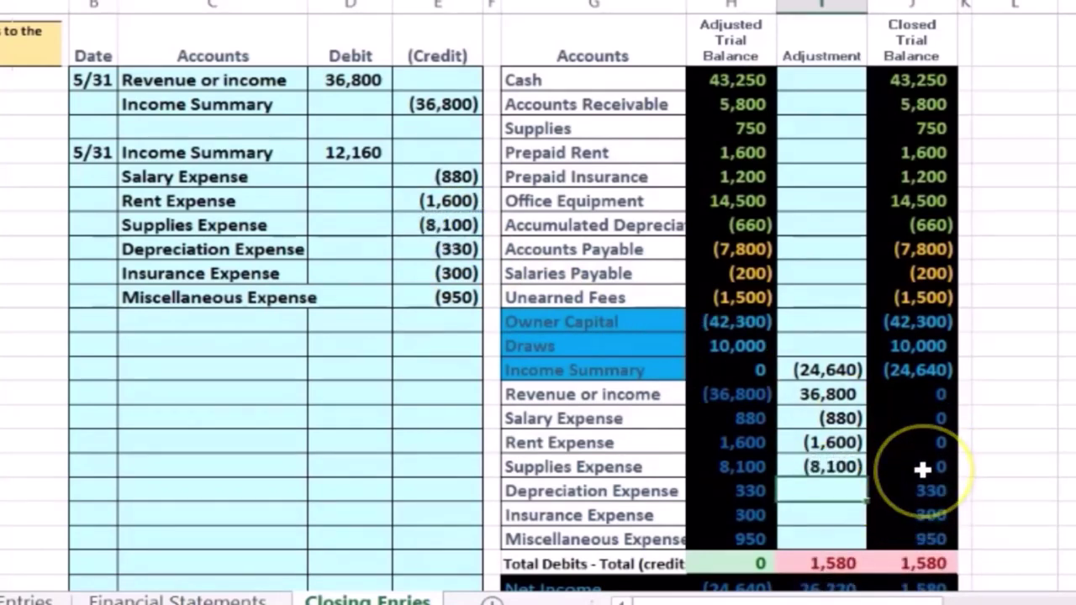
pyautogui.write('=')
pyautogui.click(424, 244)
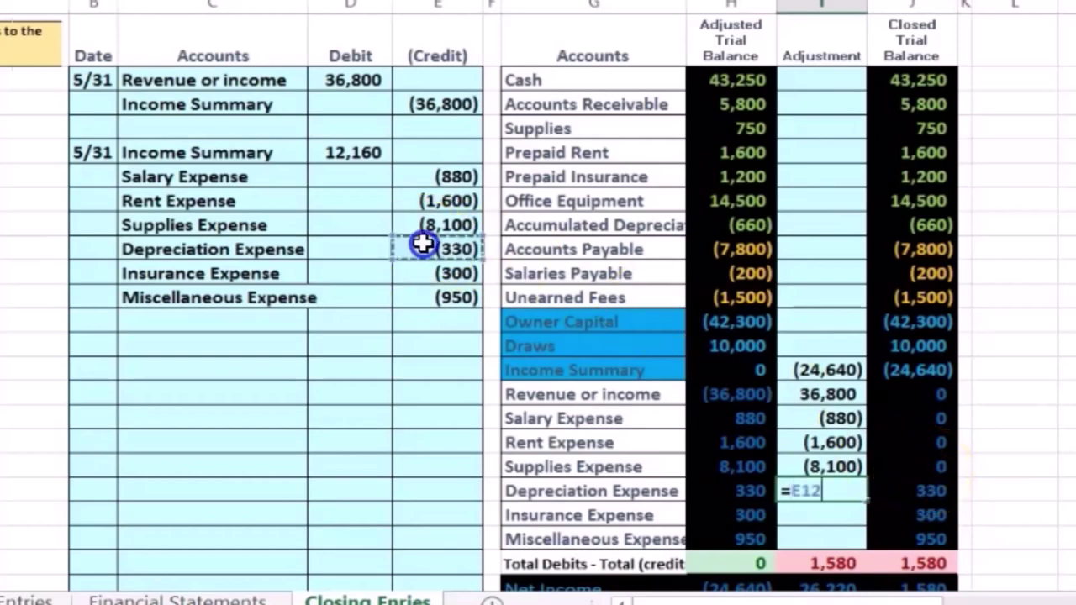
pyautogui.press('Return')
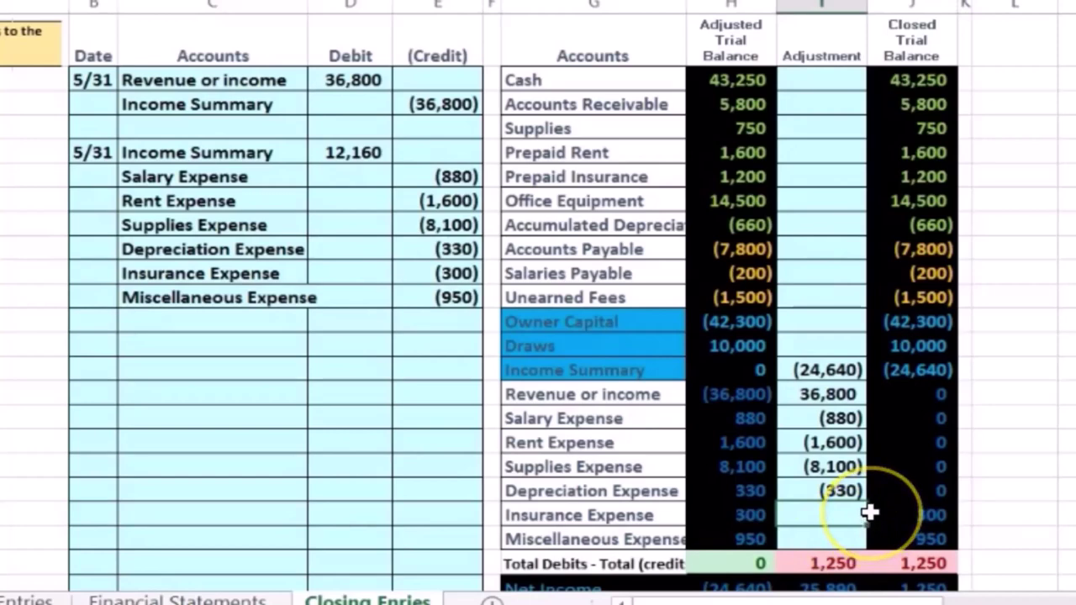
# - Link the Insurance Expense adjustment to its journal credit in E13 and the Miscellaneous Expense adjustment to E14
pyautogui.write('=')
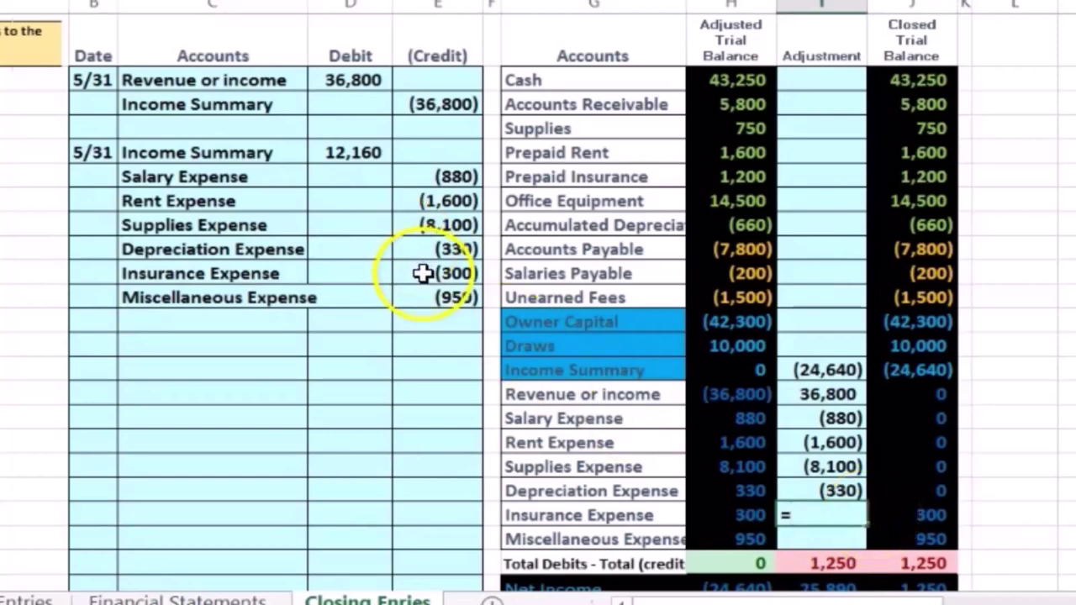
pyautogui.click(432, 273)
pyautogui.press('Return')
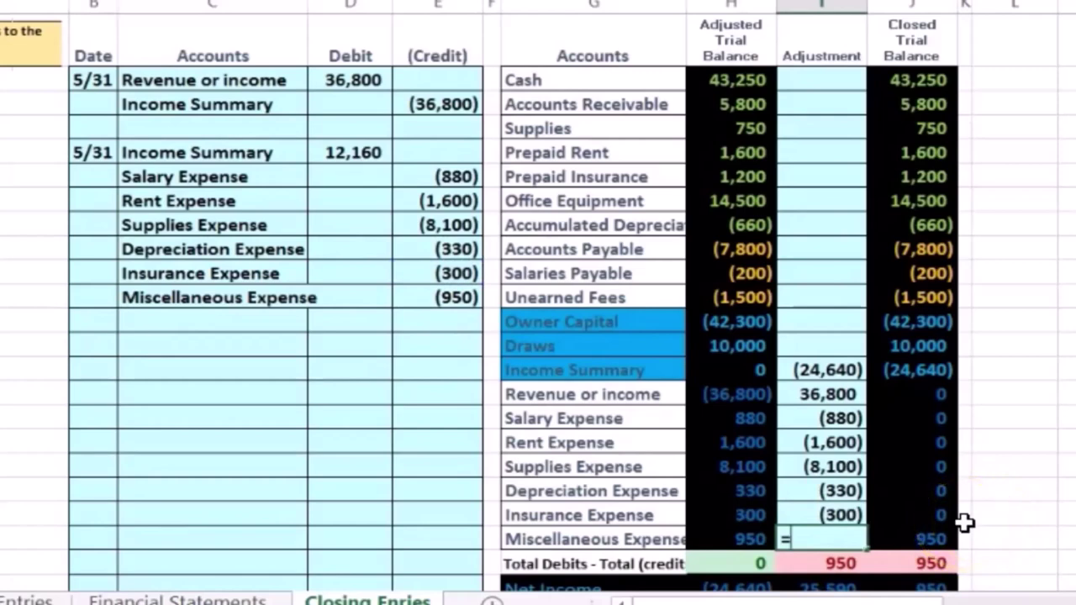
pyautogui.write('=')
pyautogui.click(445, 298)
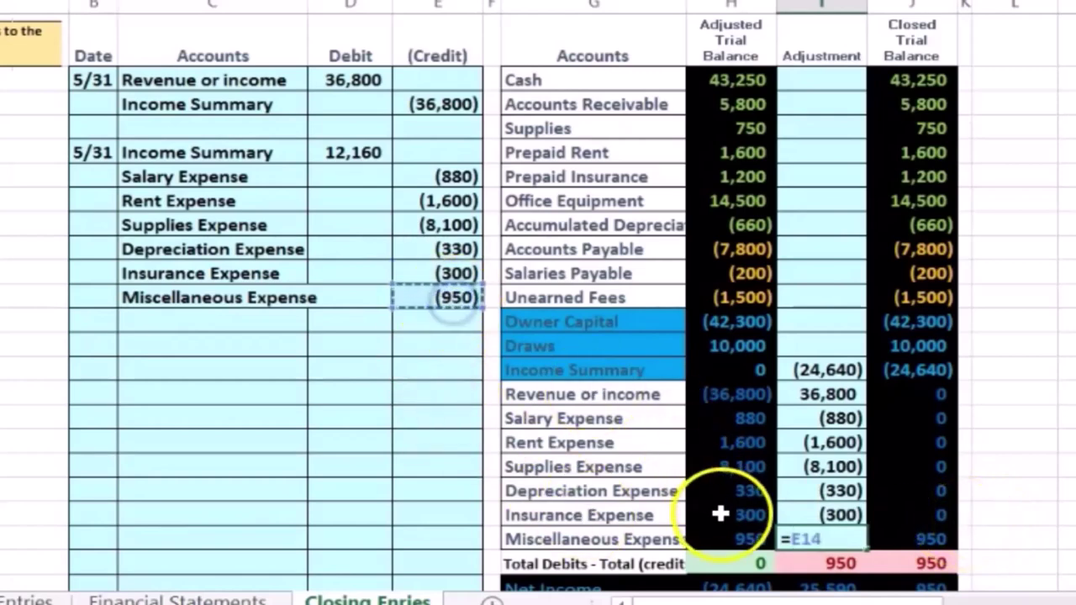
pyautogui.press('Return')
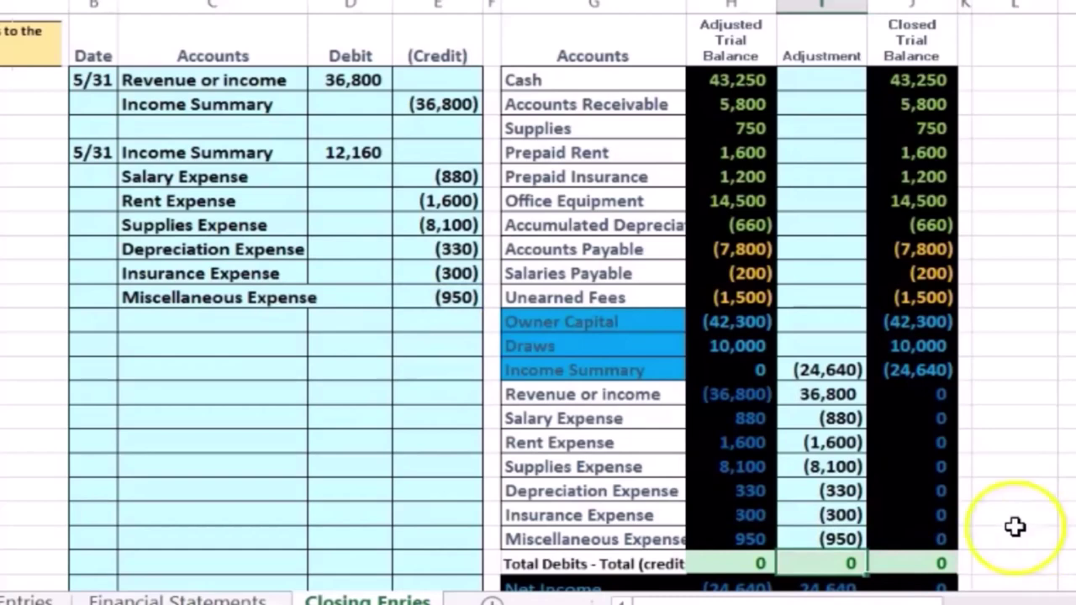
# - Clear the Rent through Miscellaneous Expense adjustments and refill them by copying the Salary Expense adjustment formula down
pyautogui.moveTo(849, 442); pyautogui.dragTo(831, 527)
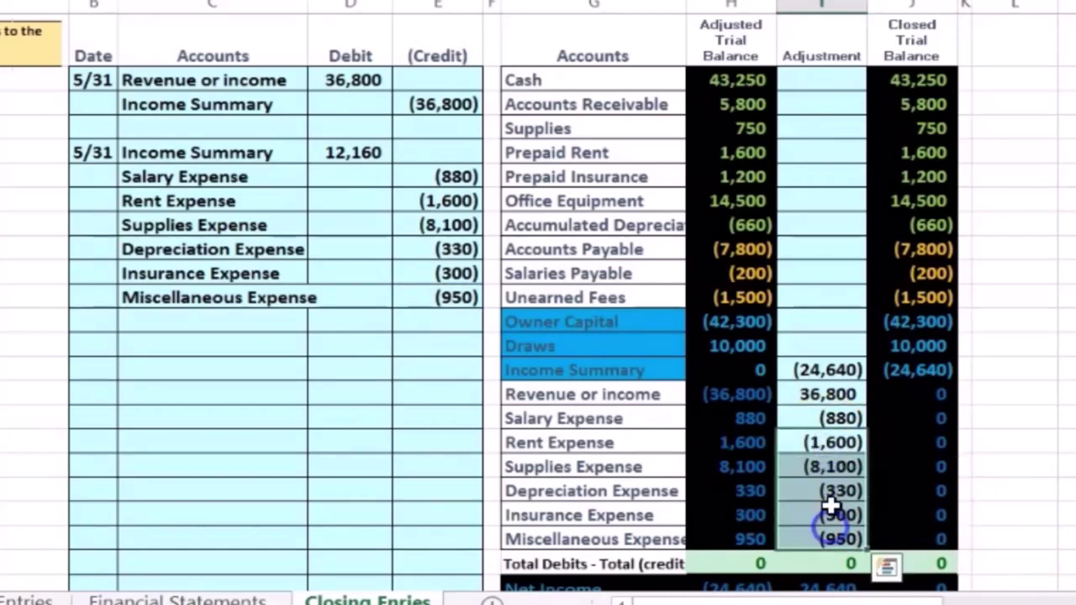
pyautogui.press('Delete')
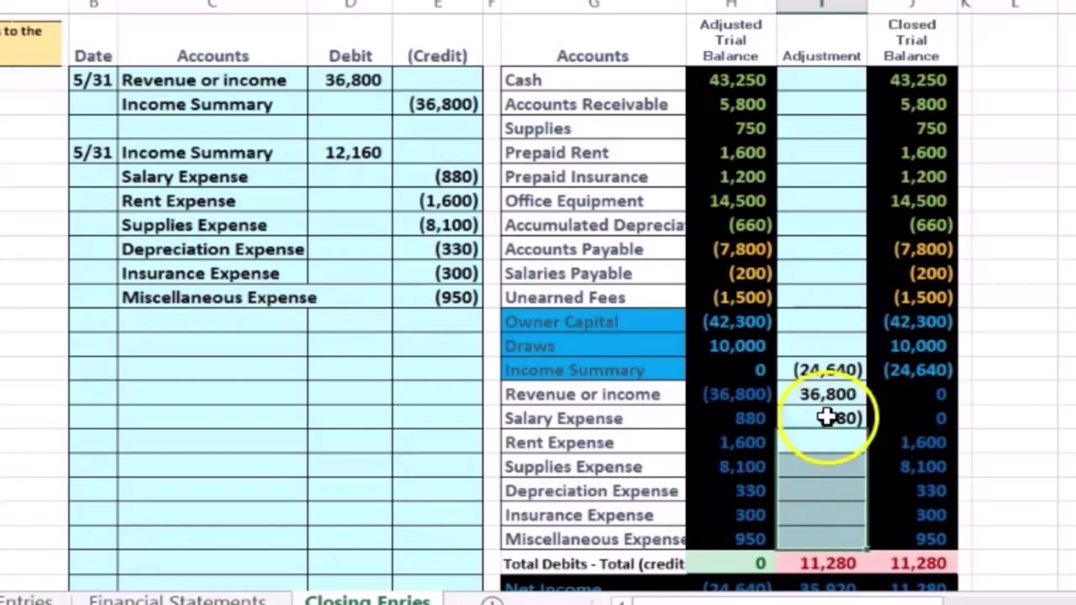
pyautogui.doubleClick(826, 416)
pyautogui.press('Escape')
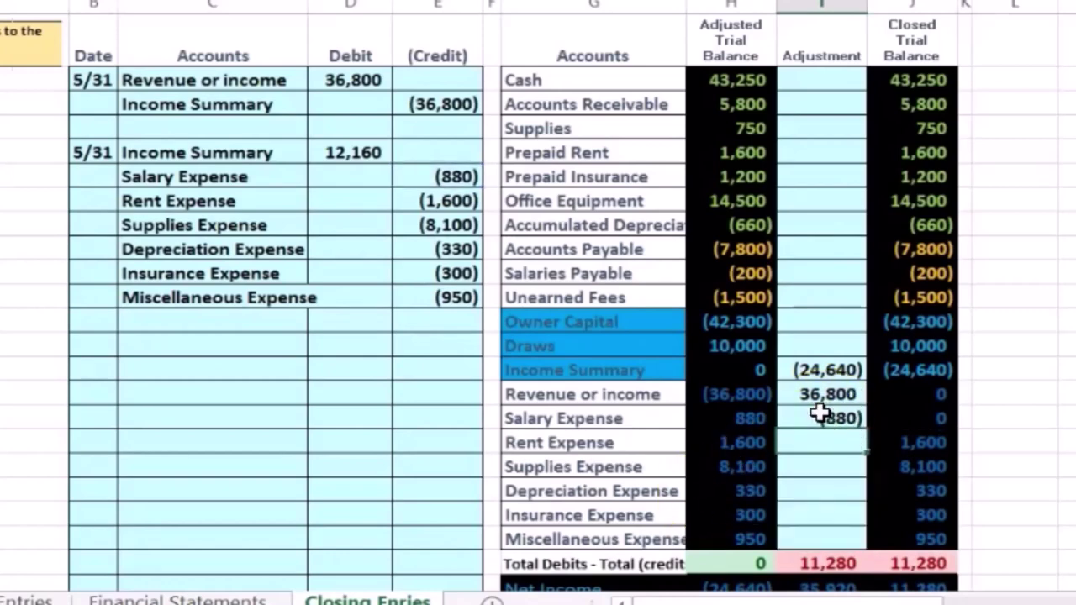
pyautogui.click(871, 433)
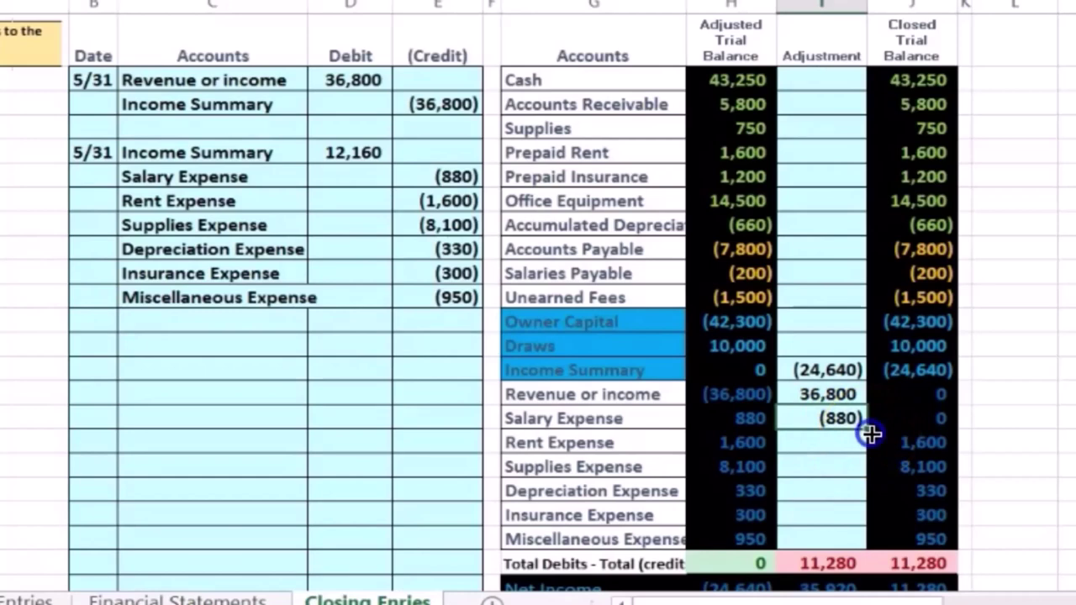
pyautogui.moveTo(868, 436); pyautogui.dragTo(872, 540)
pyautogui.click(1024, 485)
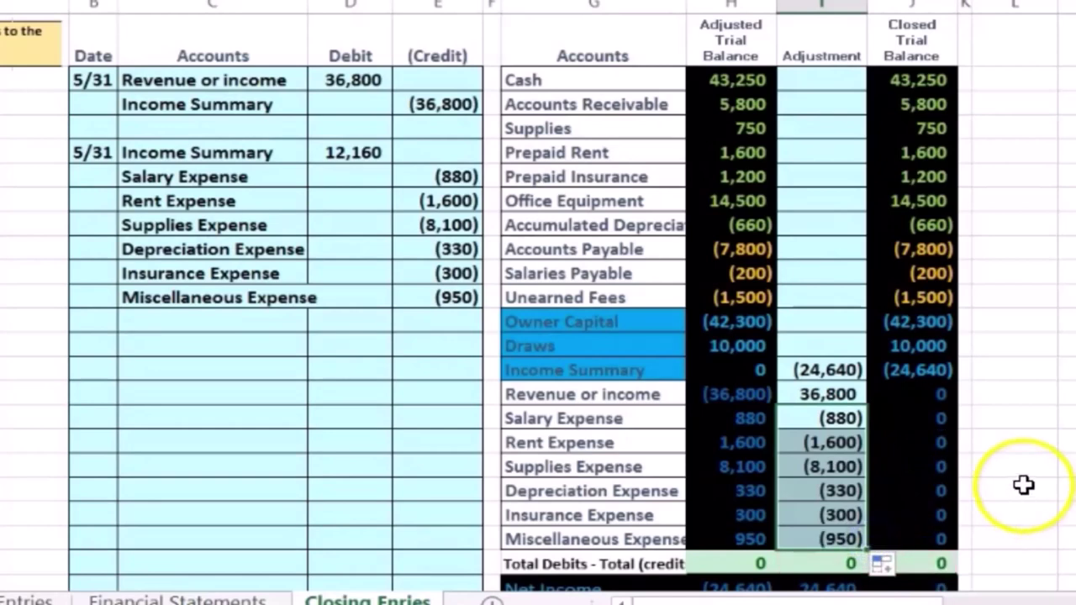
# - Check the closed balances of the revenue and expense accounts, then compare the closed Income Summary balance with the adjusted net income
pyautogui.moveTo(931, 395); pyautogui.dragTo(931, 534)
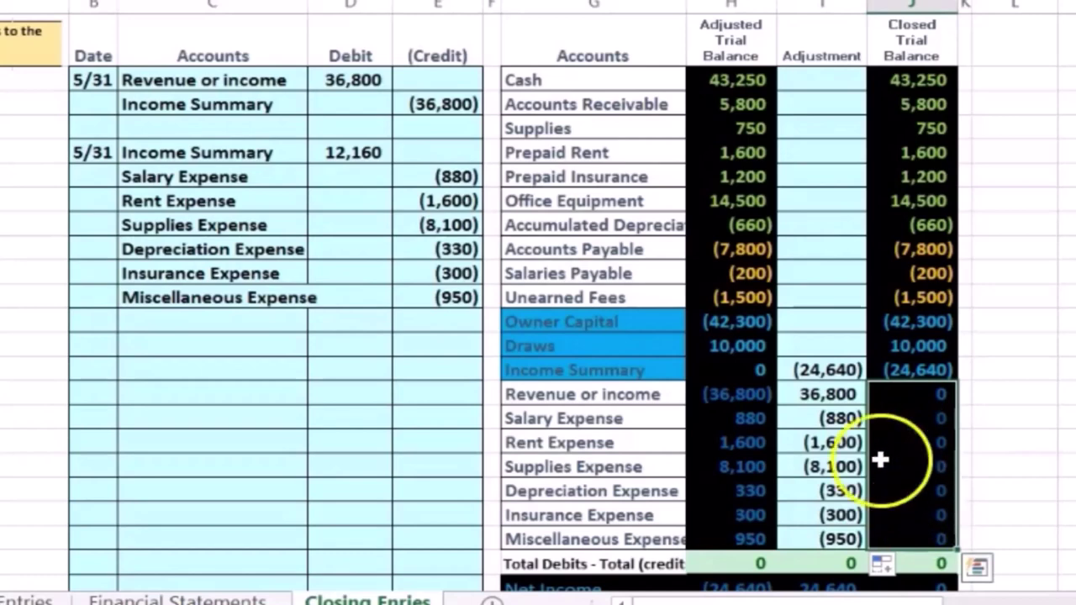
pyautogui.click(683, 366)
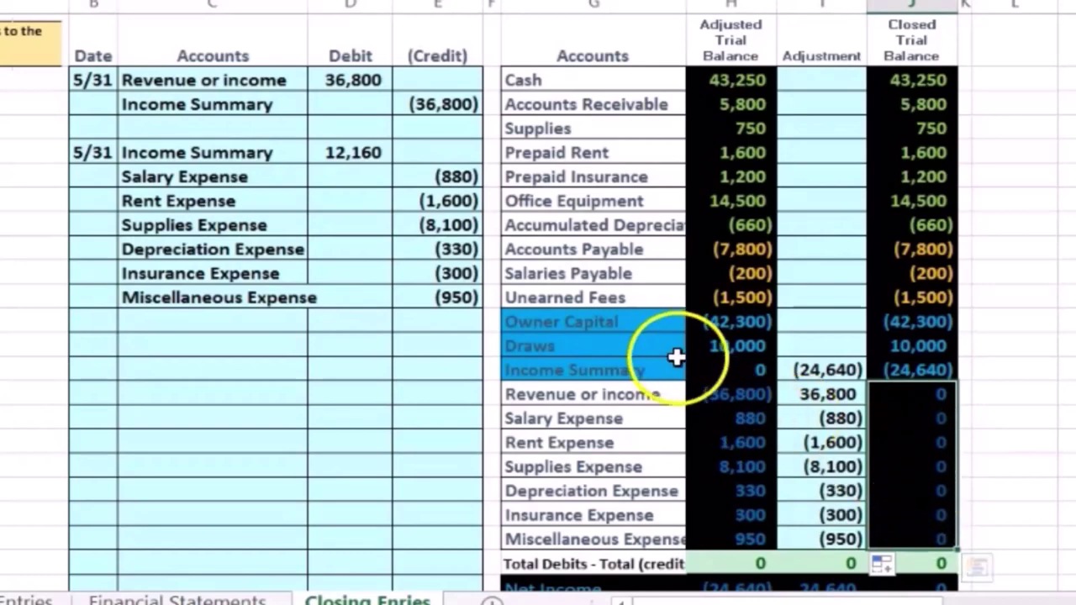
pyautogui.click(895, 367)
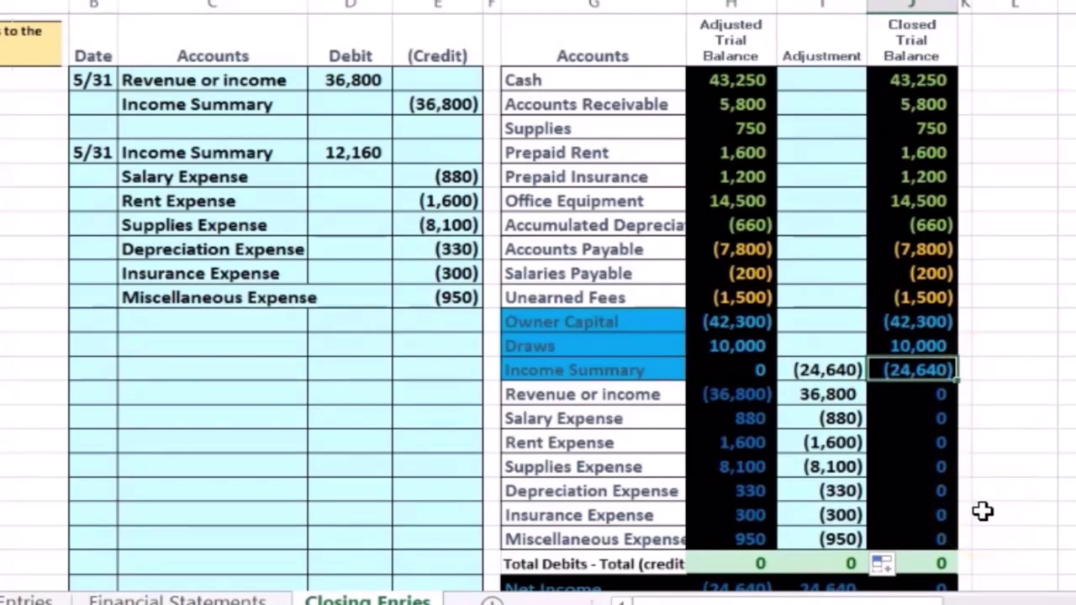
pyautogui.scroll(-1, 982, 511)
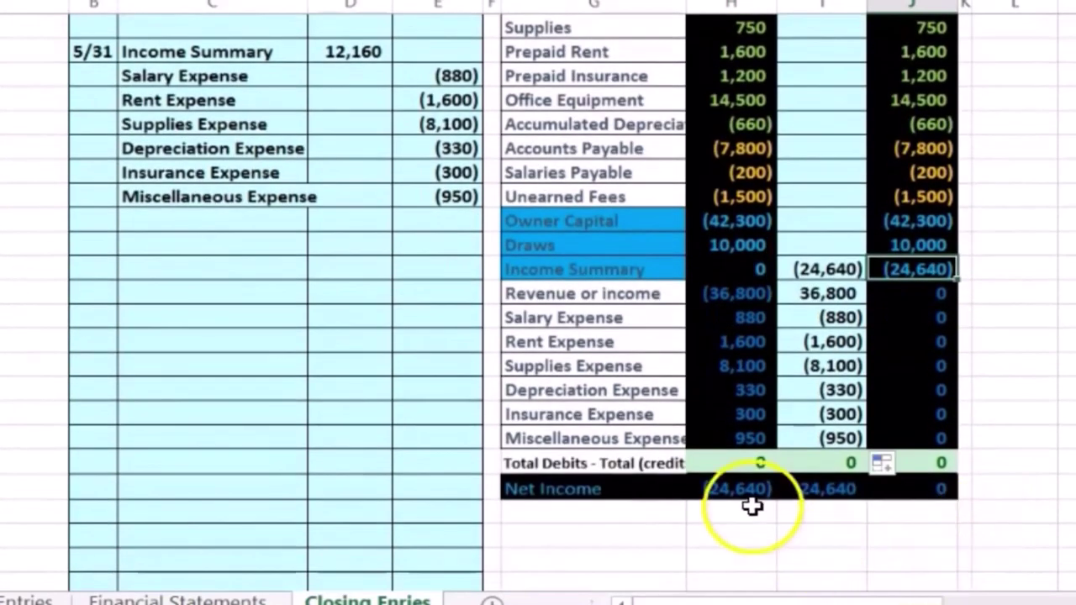
pyautogui.click(732, 489)
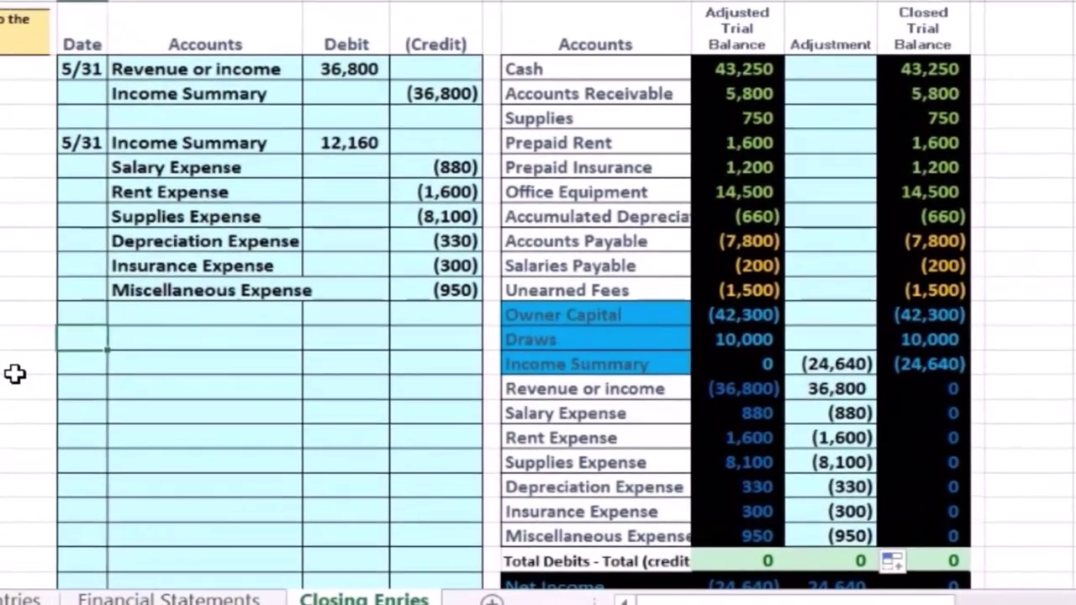
# - Start the third closing entry in row 16 with the date 5/31 and the account name Income Summary, copied from the trial balance
pyautogui.write('5/31')
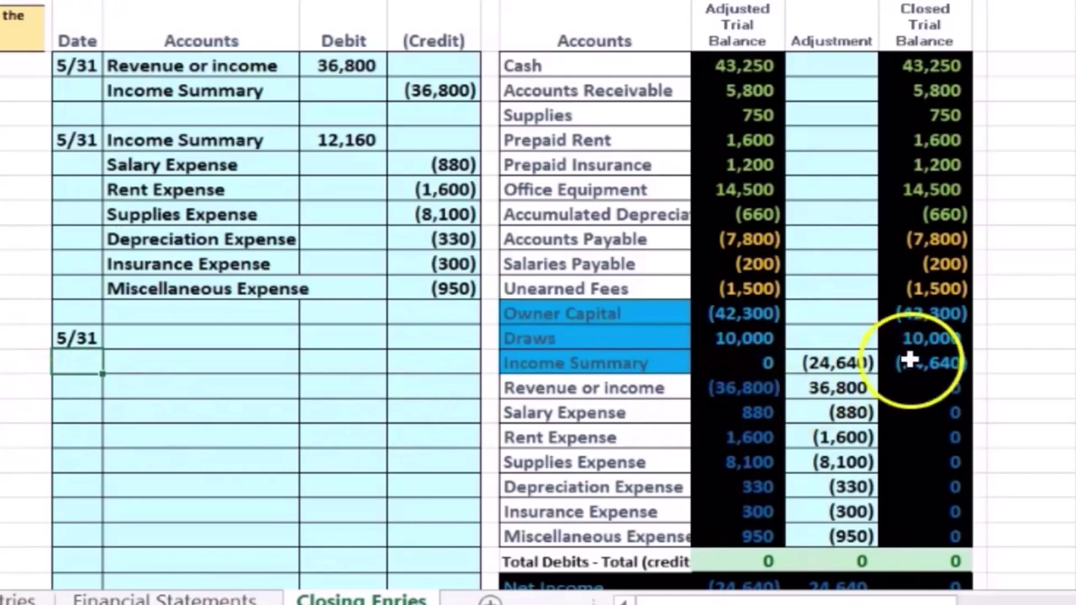
pyautogui.click(941, 362)
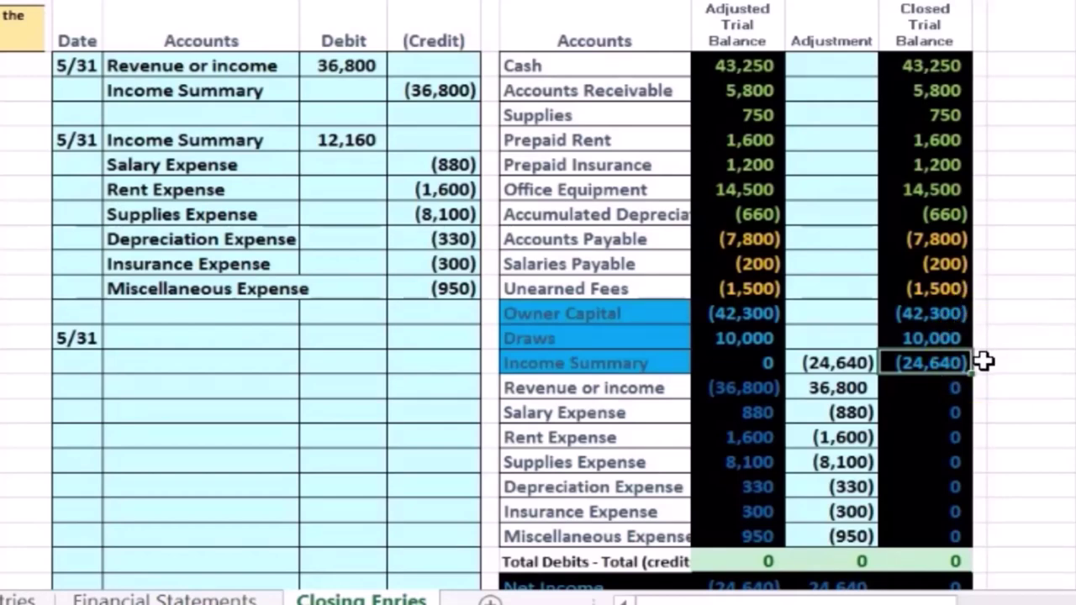
pyautogui.rightClick(558, 365)
pyautogui.click(600, 7)
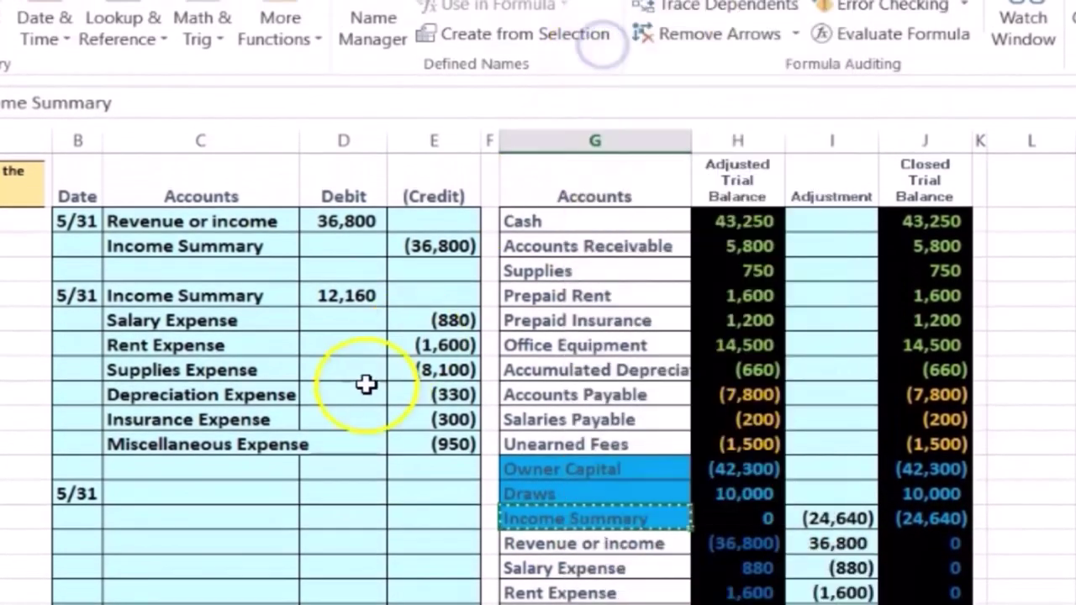
pyautogui.click(163, 459)
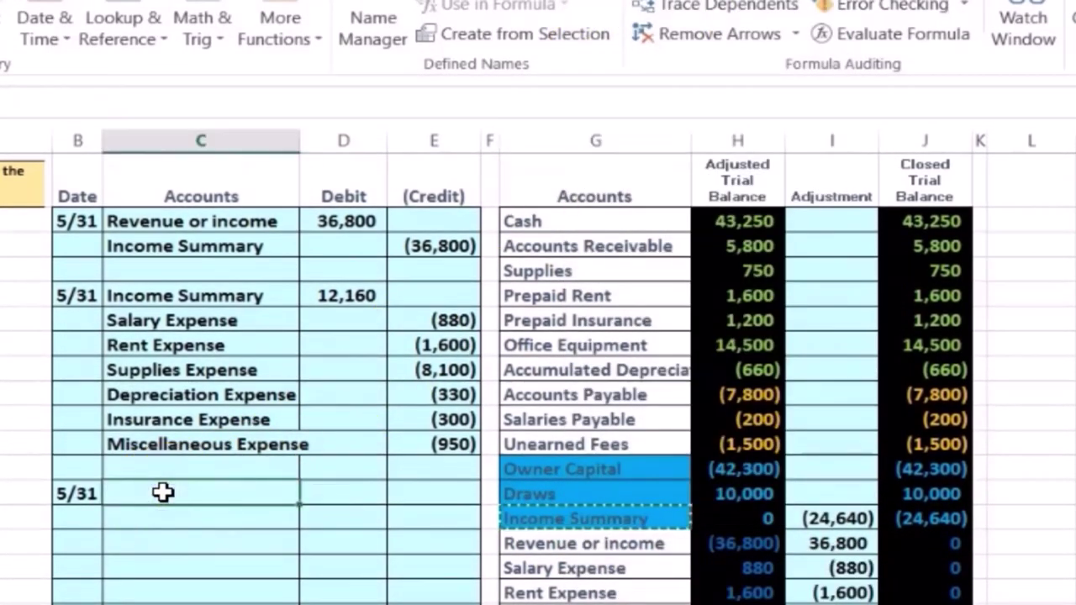
pyautogui.rightClick(163, 492)
pyautogui.click(265, 79)
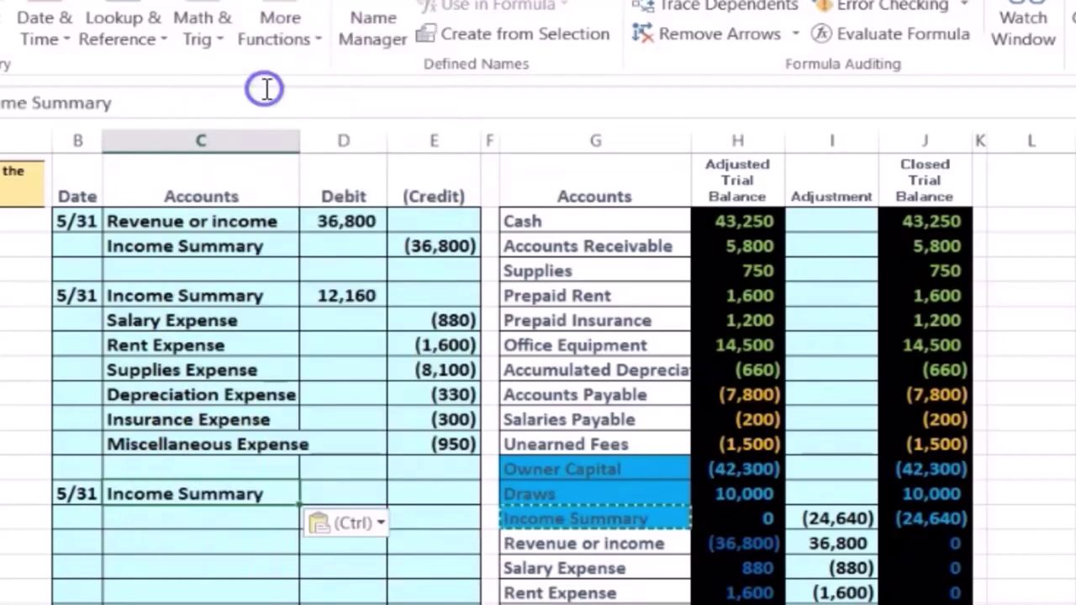
# - Enter a debit of 24,640 for Income Summary and a credit of -24640 on the journal line below it
pyautogui.click(351, 493)
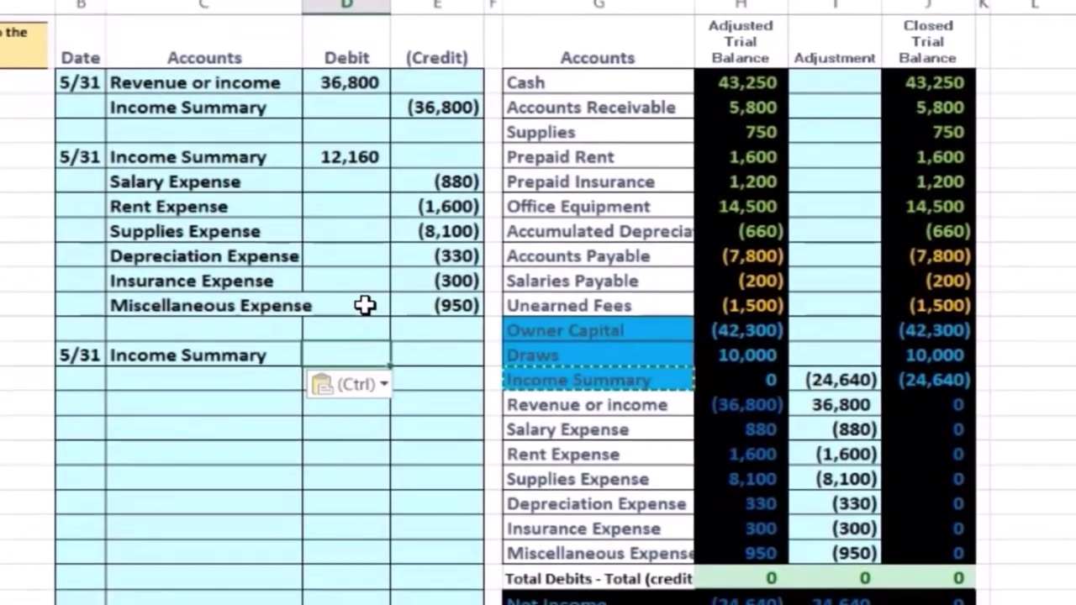
pyautogui.write('24,640')
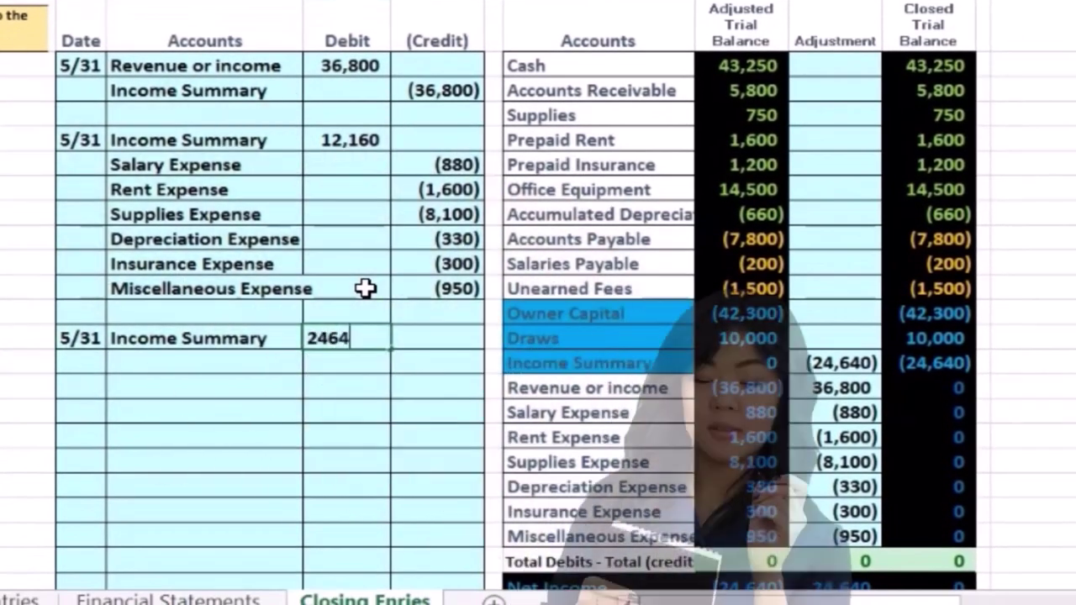
pyautogui.press('Return')
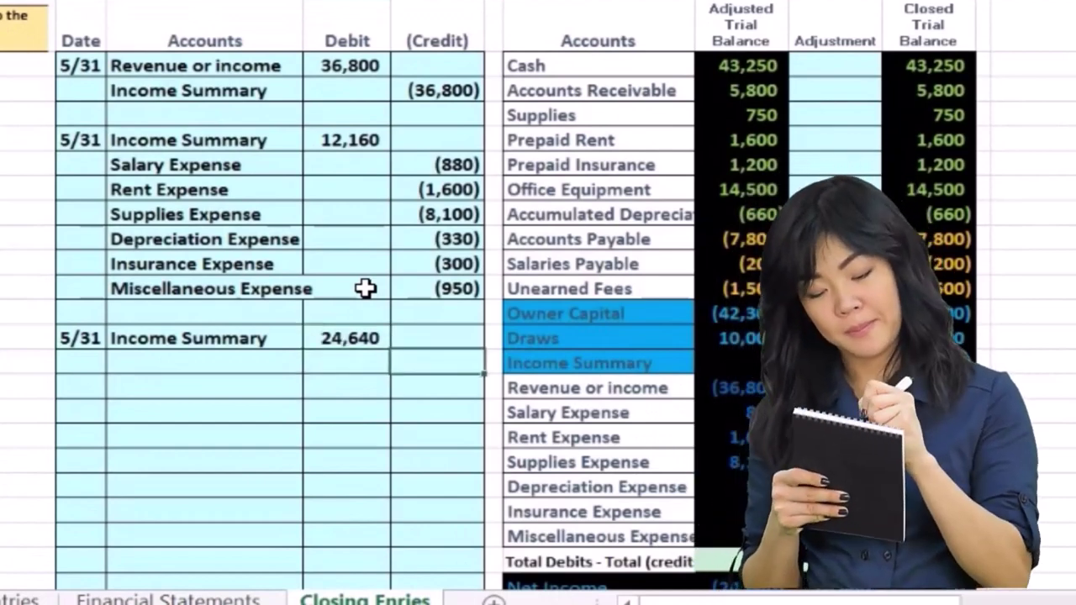
pyautogui.press('Right')
pyautogui.write('-24640')
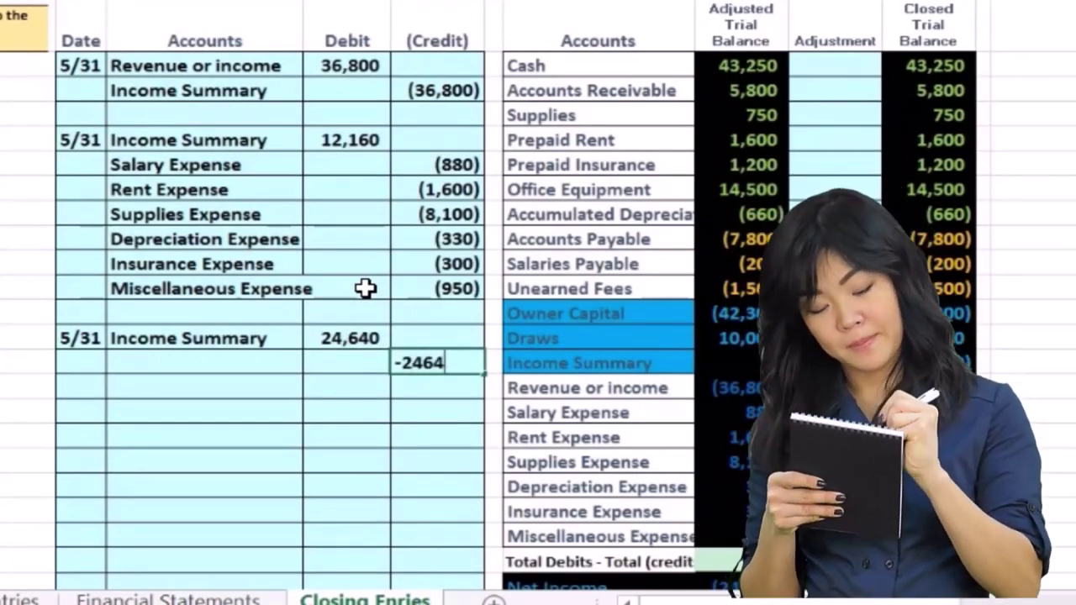
pyautogui.press('Return')
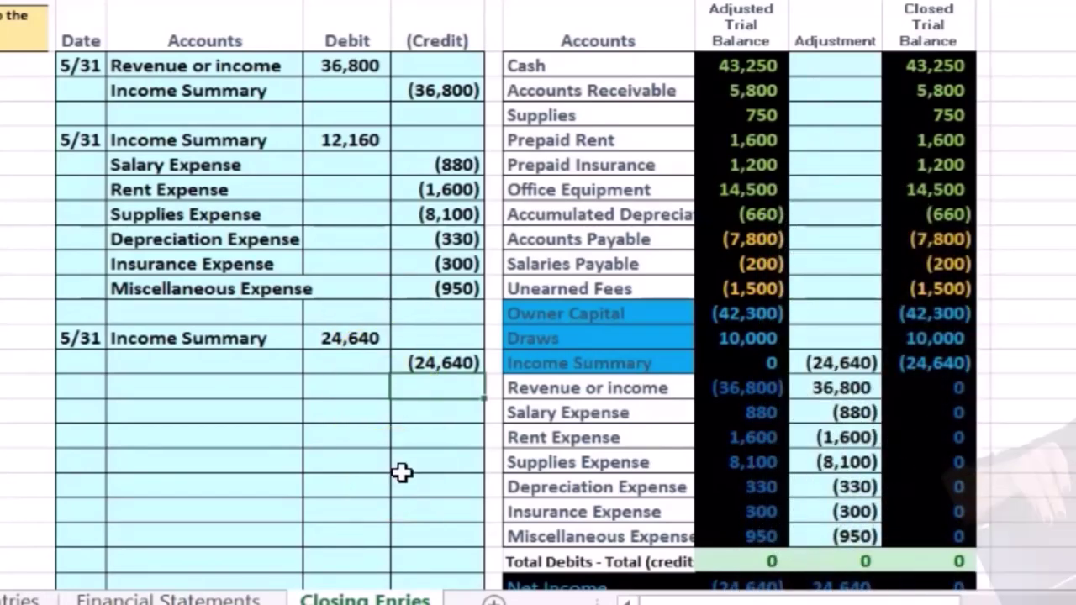
# - Copy the Owner Capital account name from the trial balance and paste it as values on the journal's new credit line
pyautogui.click(569, 313)
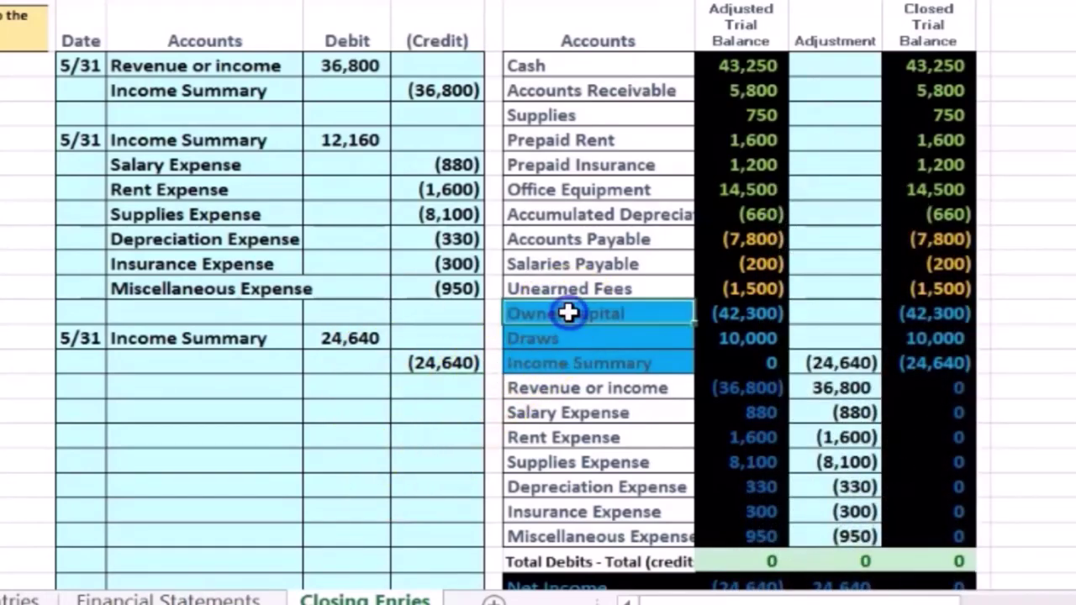
pyautogui.rightClick(653, 313)
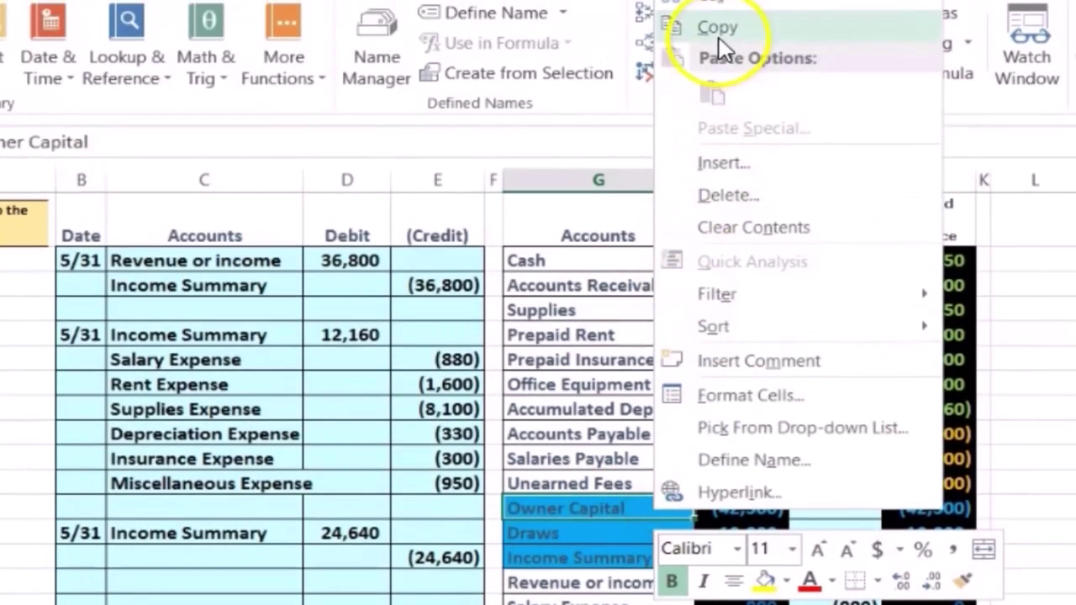
pyautogui.click(698, 24)
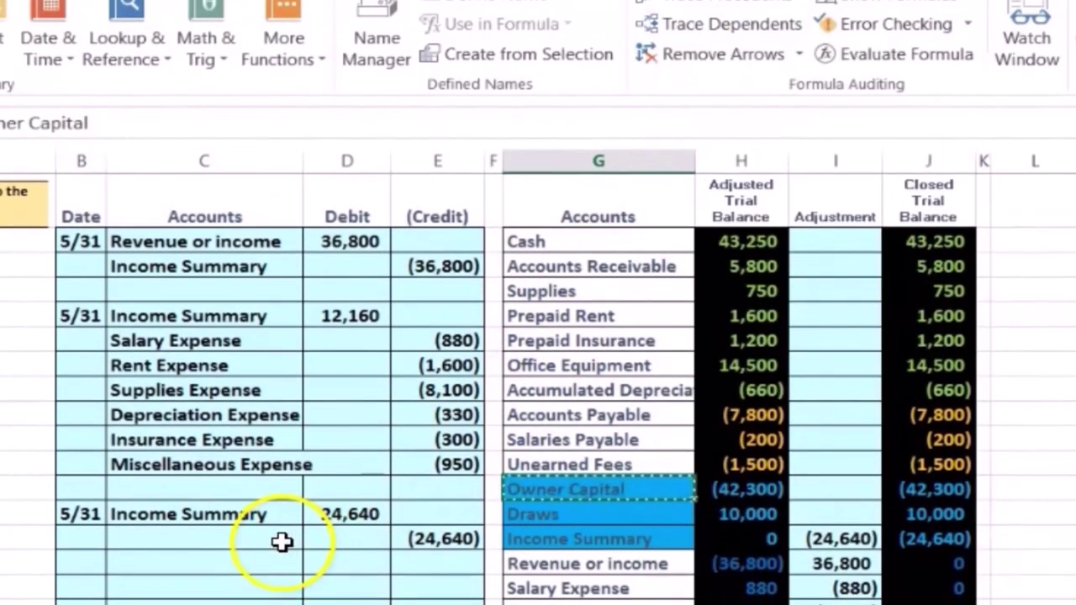
pyautogui.click(282, 558)
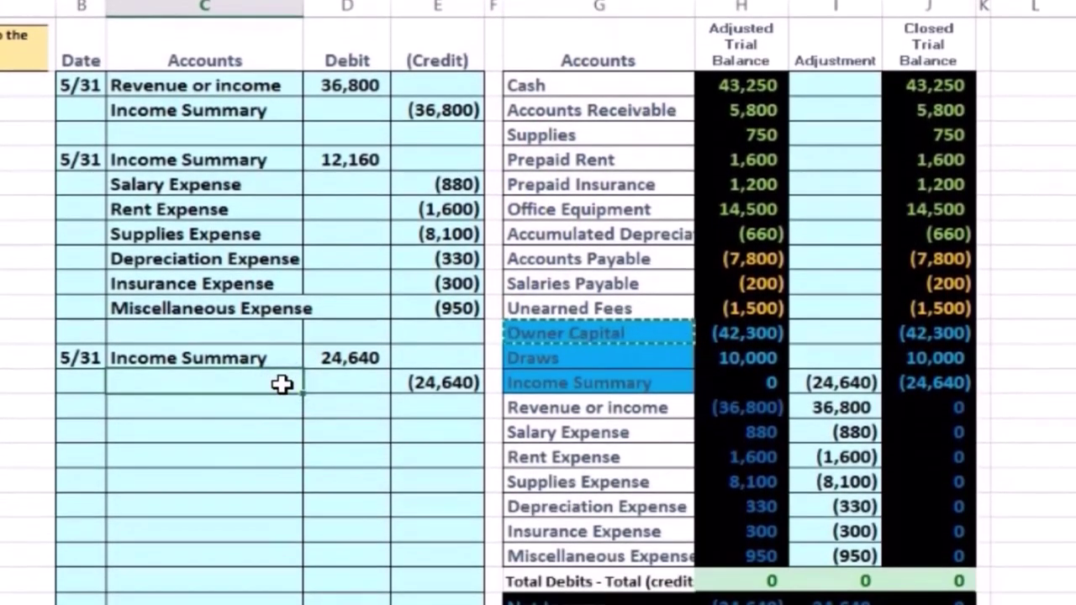
pyautogui.rightClick(283, 384)
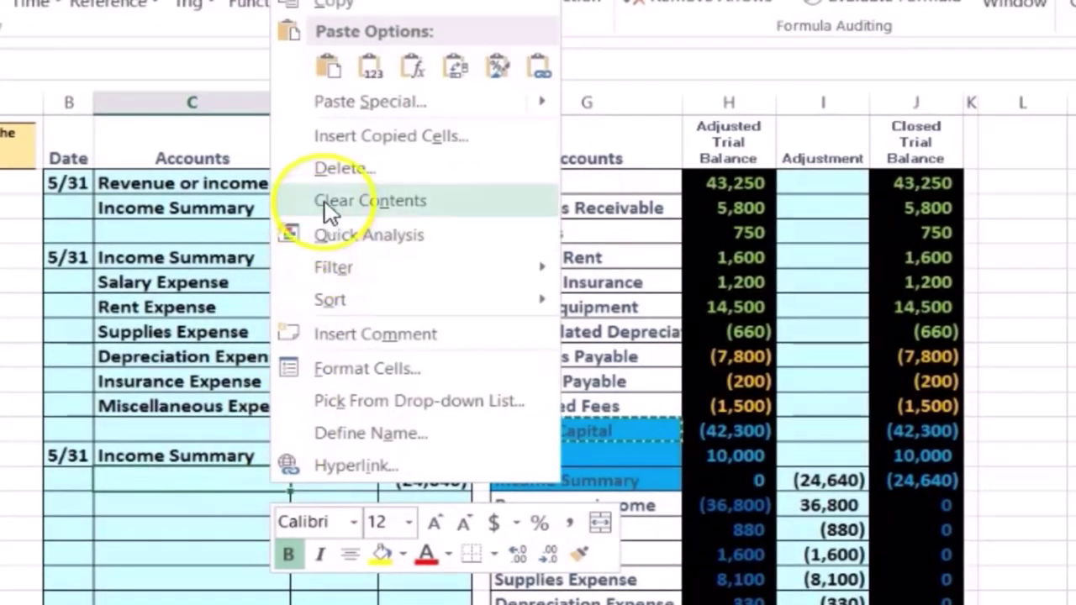
pyautogui.click(369, 68)
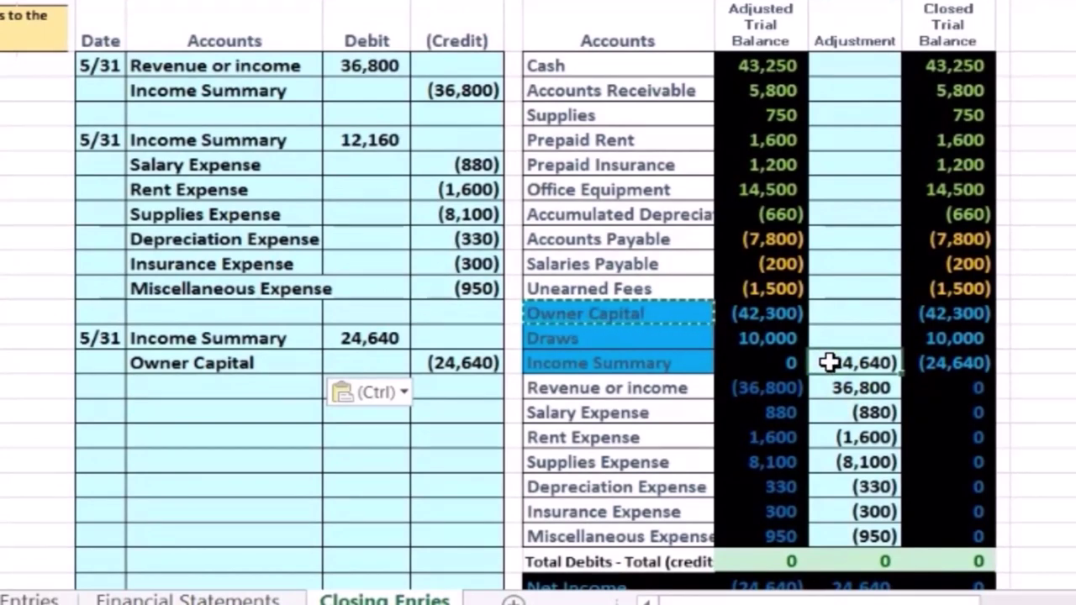
# - Add the new Income Summary debit in D16 to the Income Summary adjustment, making its formula =E6+D8+D16
pyautogui.doubleClick(829, 362)
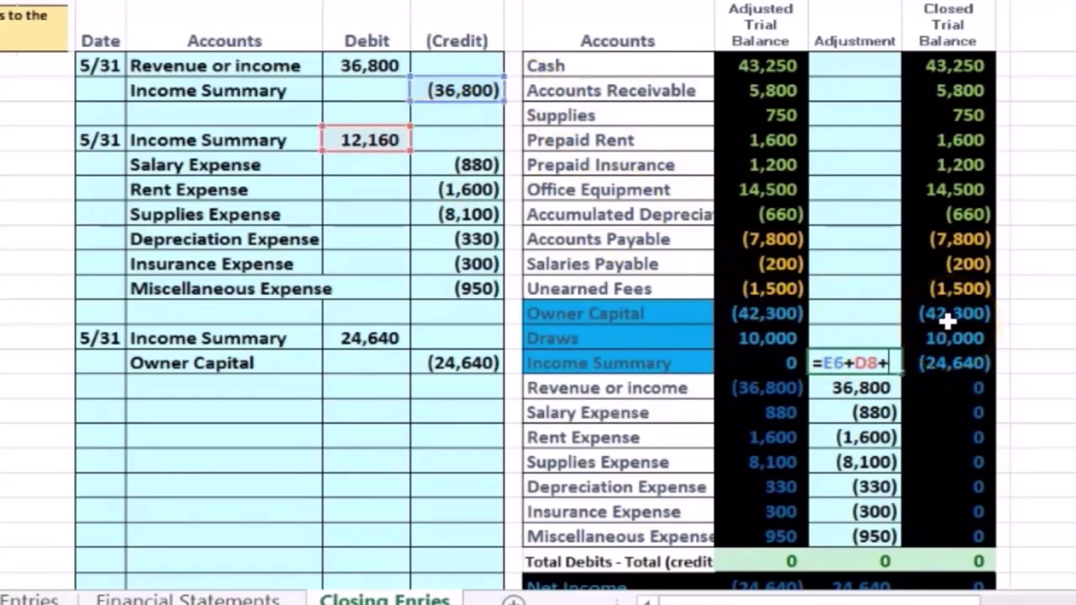
pyautogui.click(370, 338)
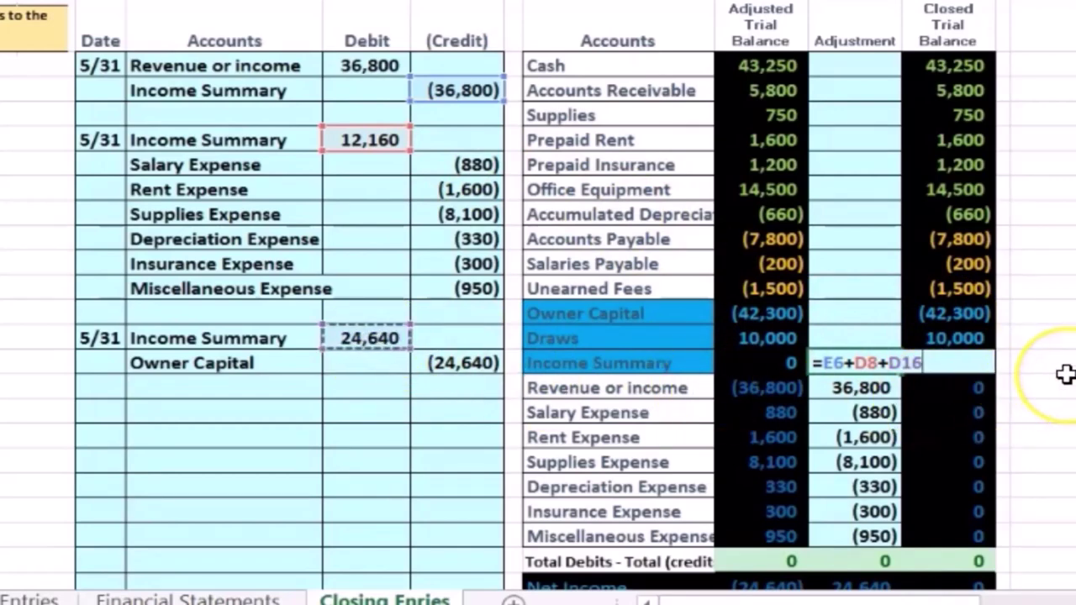
pyautogui.press('Return')
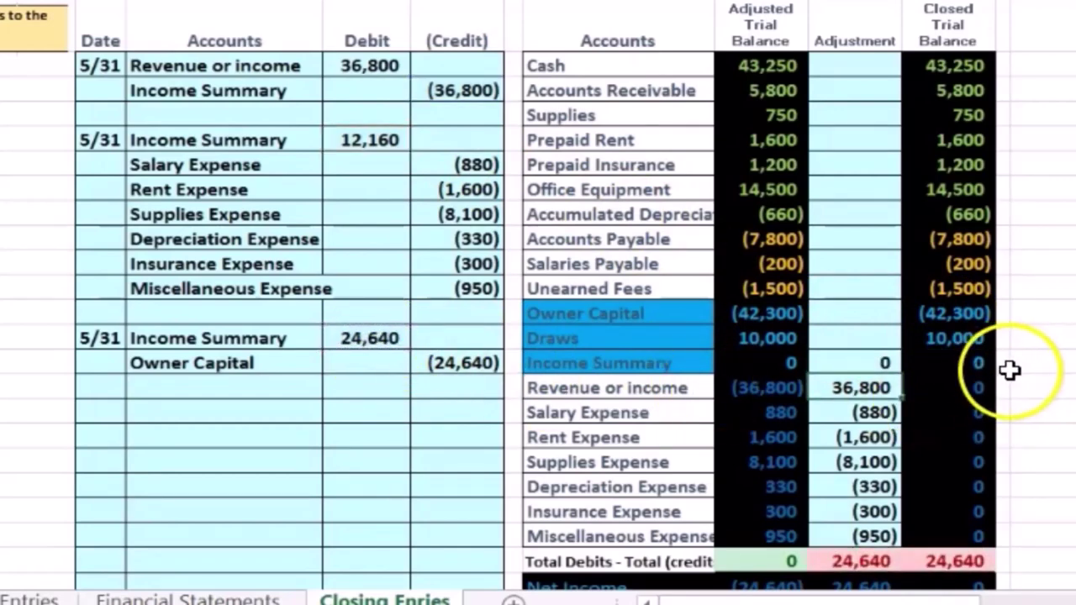
pyautogui.press('Up')
# - Post the Owner Capital credit to its adjustment cell as =E17 and review the account's adjustment and adjusted balance
pyautogui.click(866, 314)
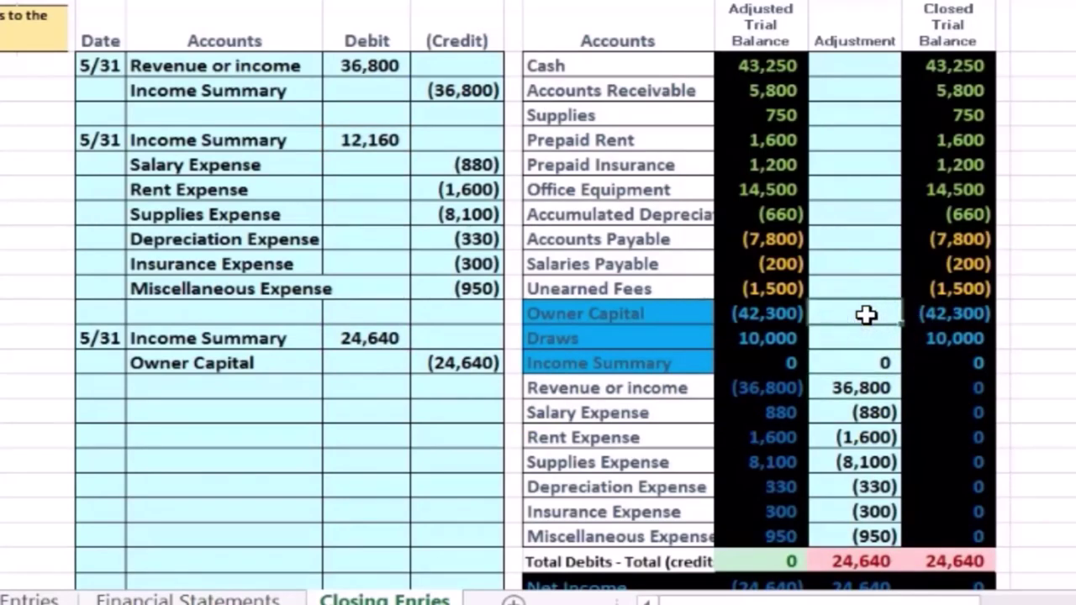
pyautogui.write('=')
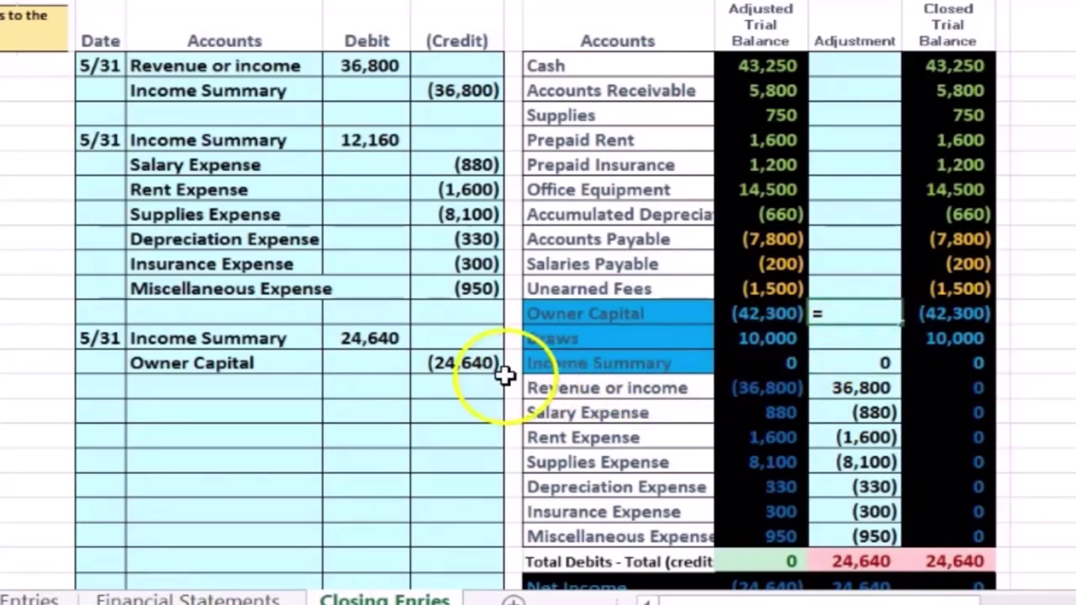
pyautogui.click(463, 364)
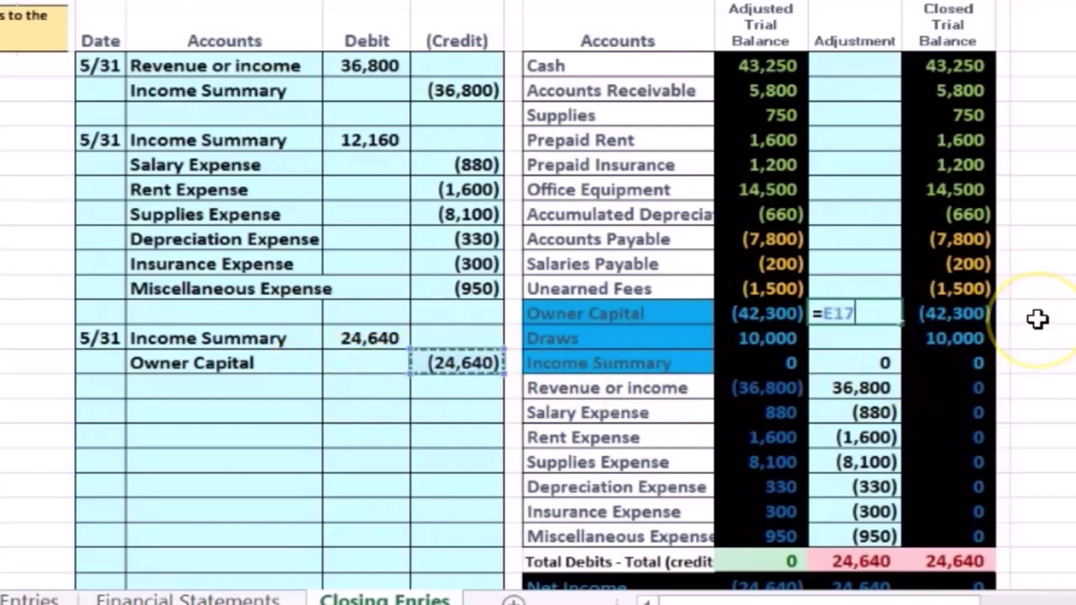
pyautogui.press('Return')
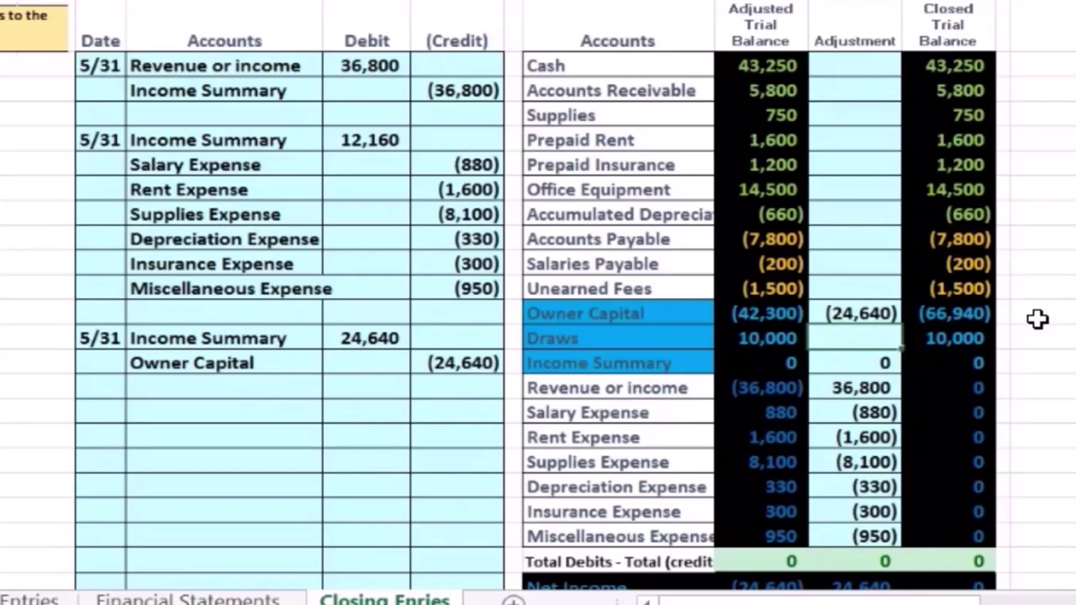
pyautogui.click(866, 312)
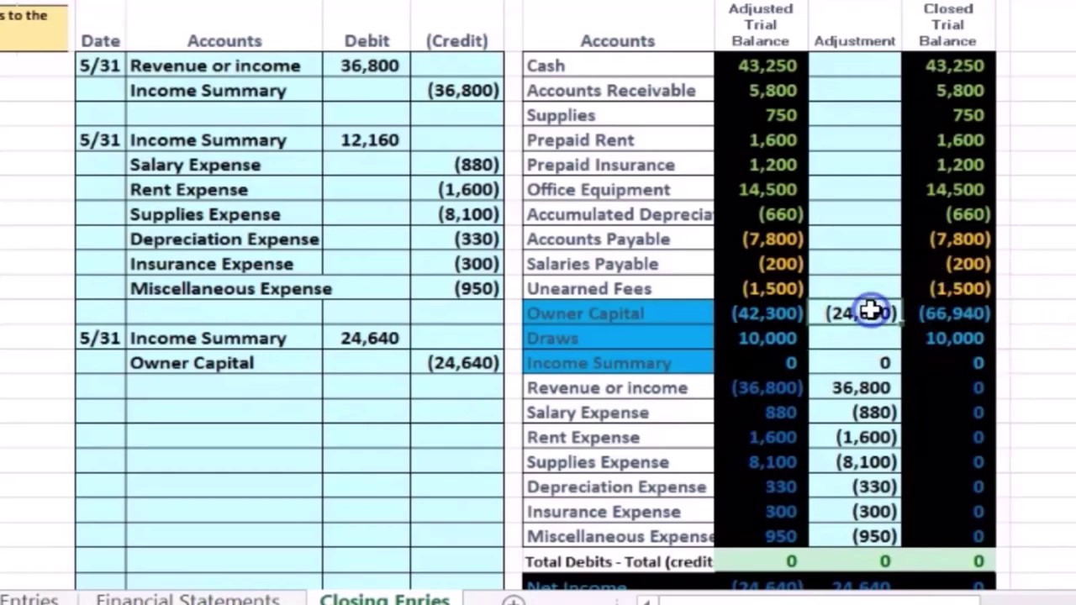
pyautogui.click(765, 313)
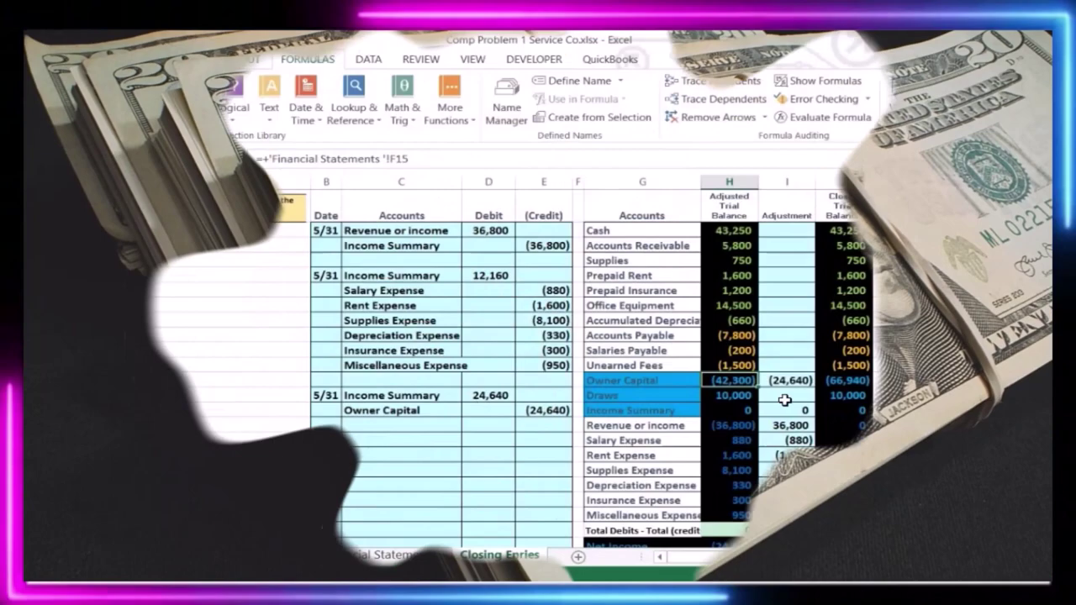
# - Check the closed balances of Owner Capital and Draws, and date a new journal entry 5/31 below the Owner Capital credit
pyautogui.click(847, 380)
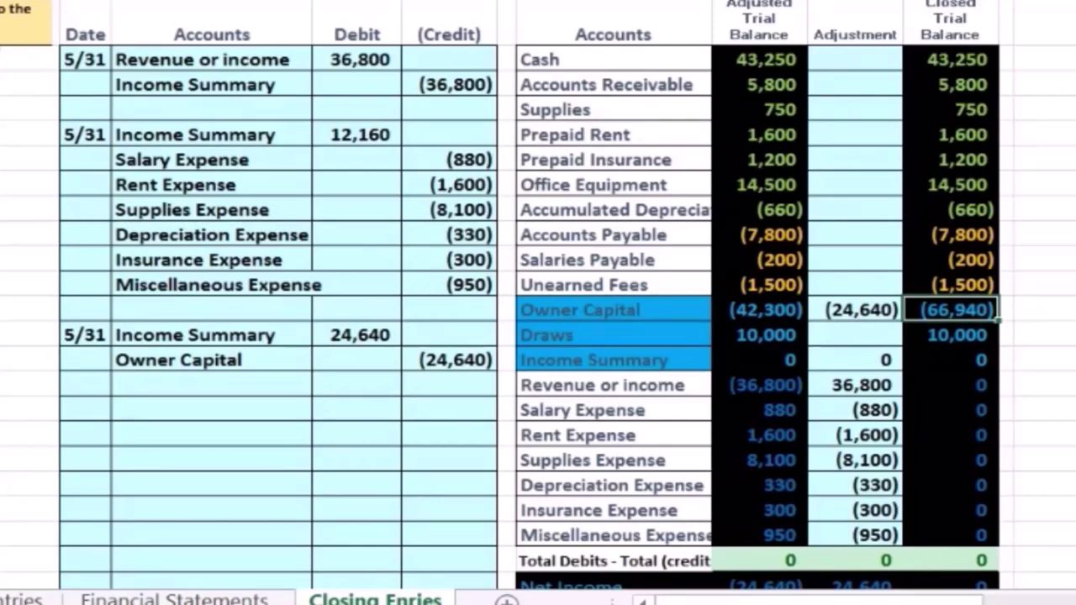
pyautogui.click(967, 341)
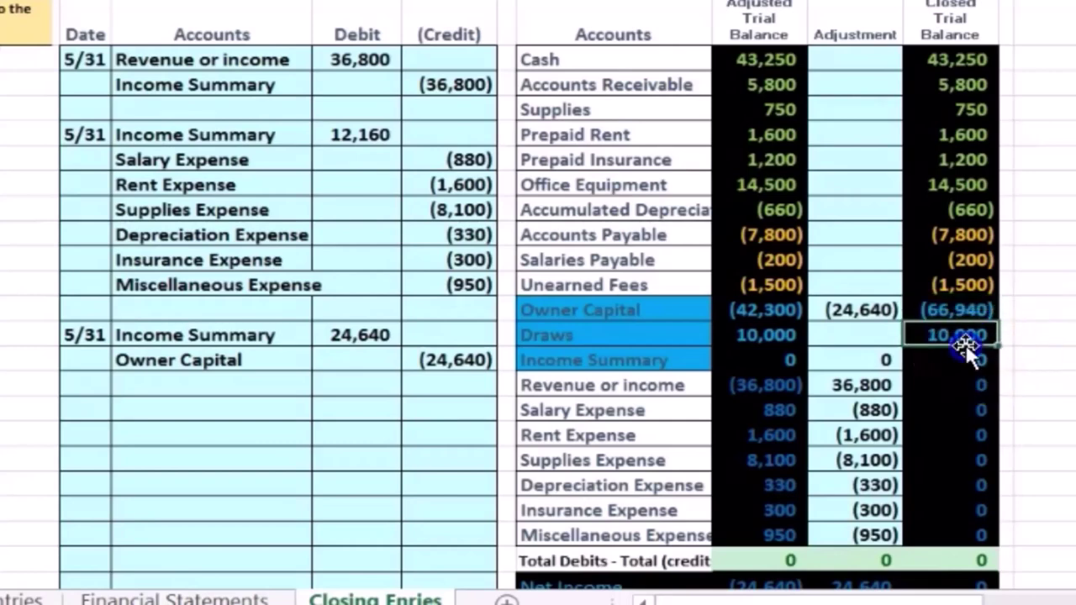
pyautogui.click(89, 411)
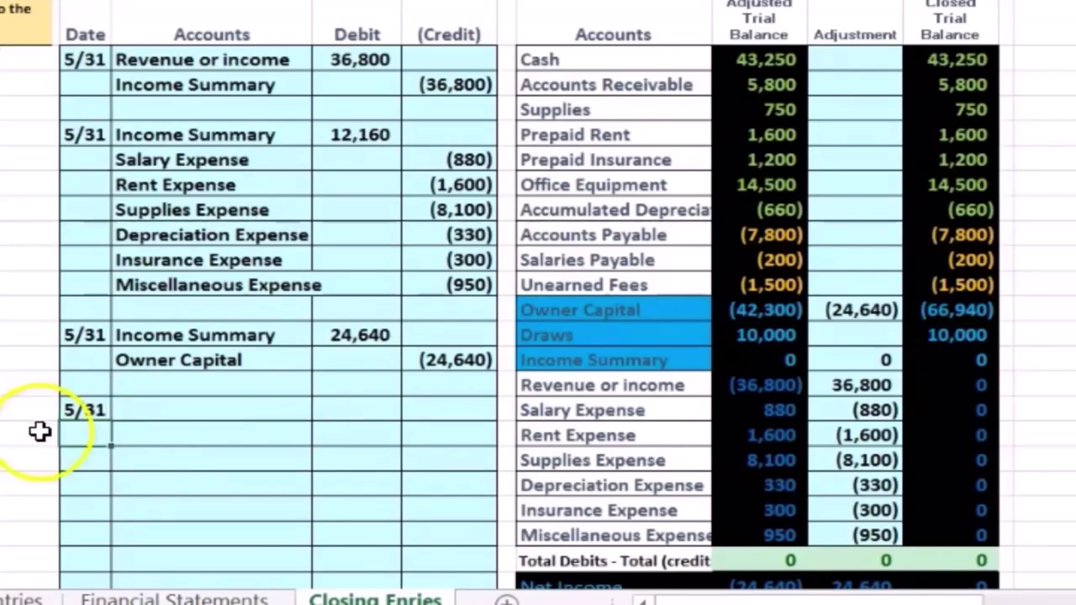
# - Copy the Draws account name from the trial balance and paste it as values on the new entry's credit line
pyautogui.click(609, 339)
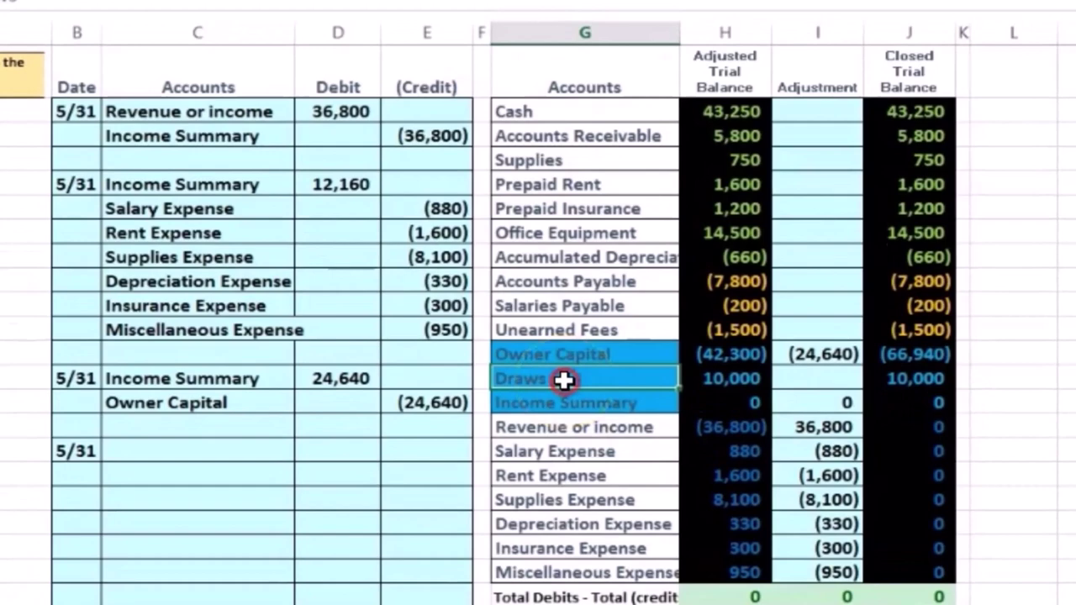
pyautogui.rightClick(569, 345)
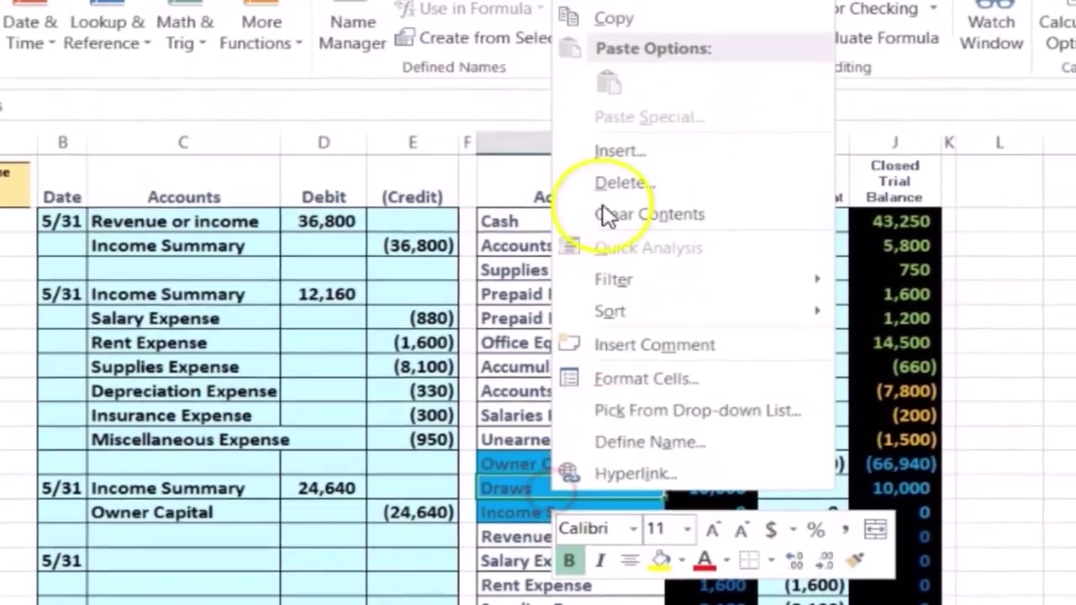
pyautogui.click(580, 22)
pyautogui.click(60, 569)
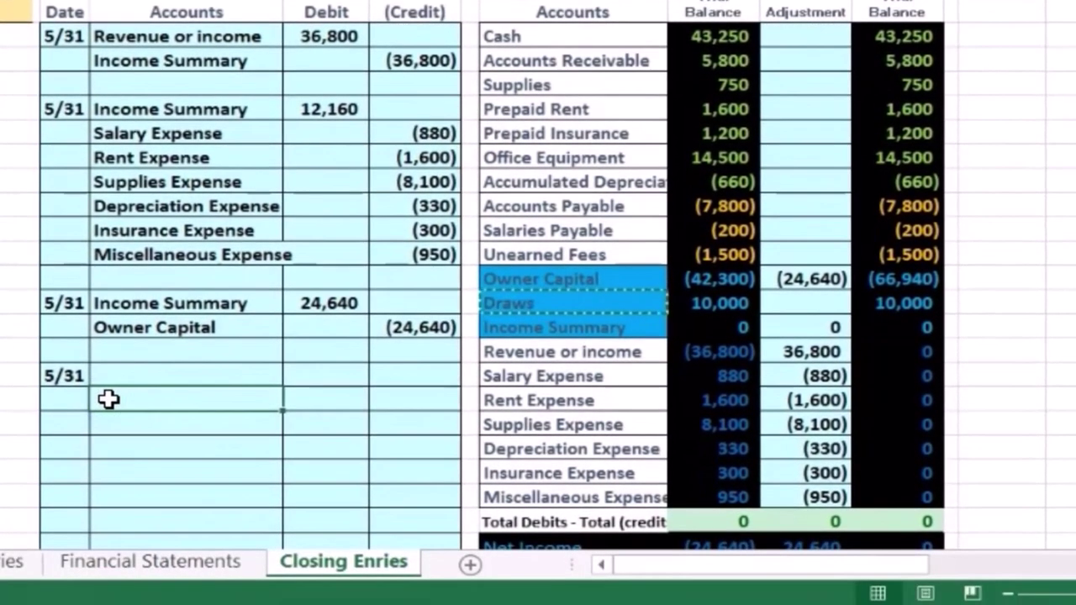
pyautogui.rightClick(108, 400)
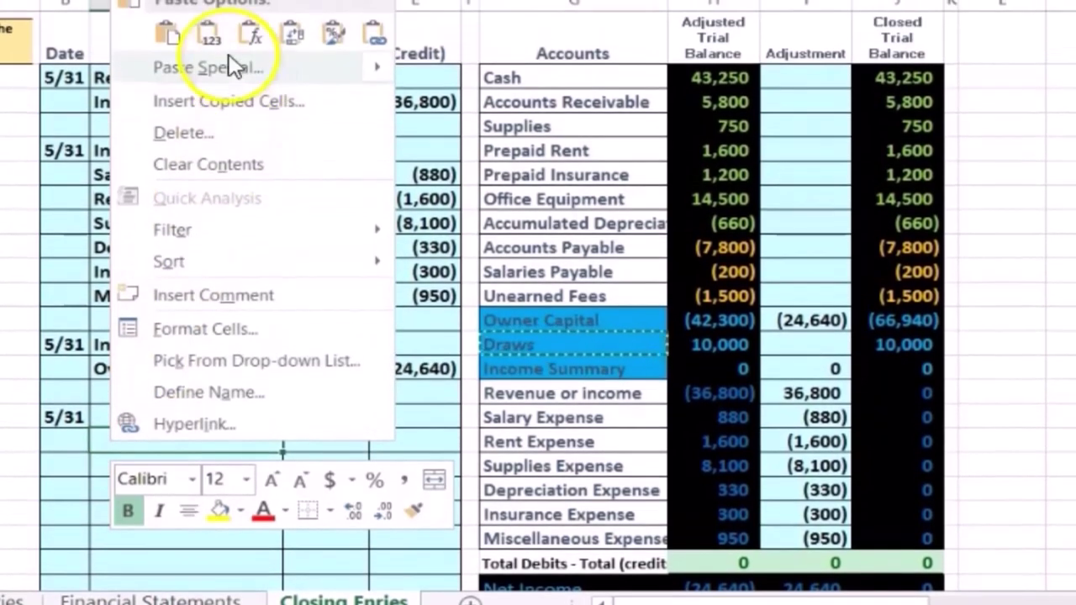
pyautogui.click(210, 35)
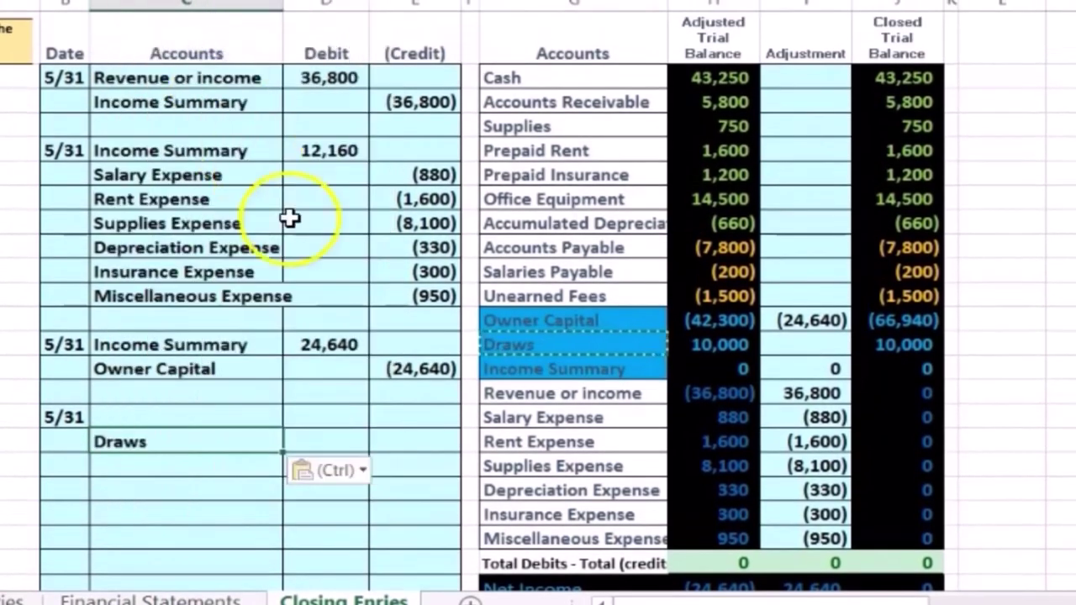
# - Enter a credit of -10,000 for Draws and a debit of 10,000 on the journal line above it
pyautogui.click(398, 435)
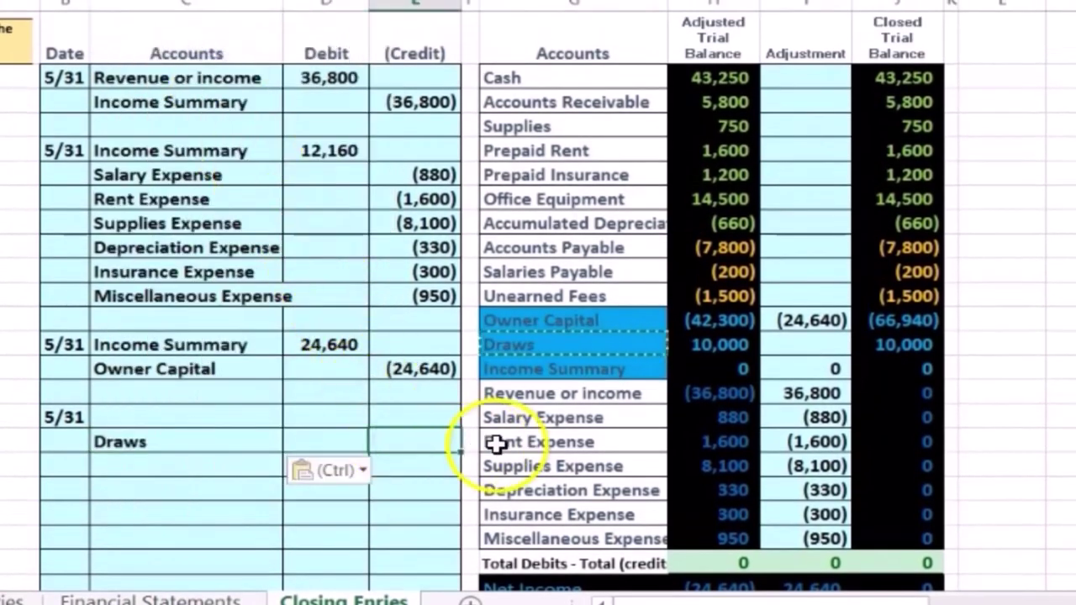
pyautogui.write('-')
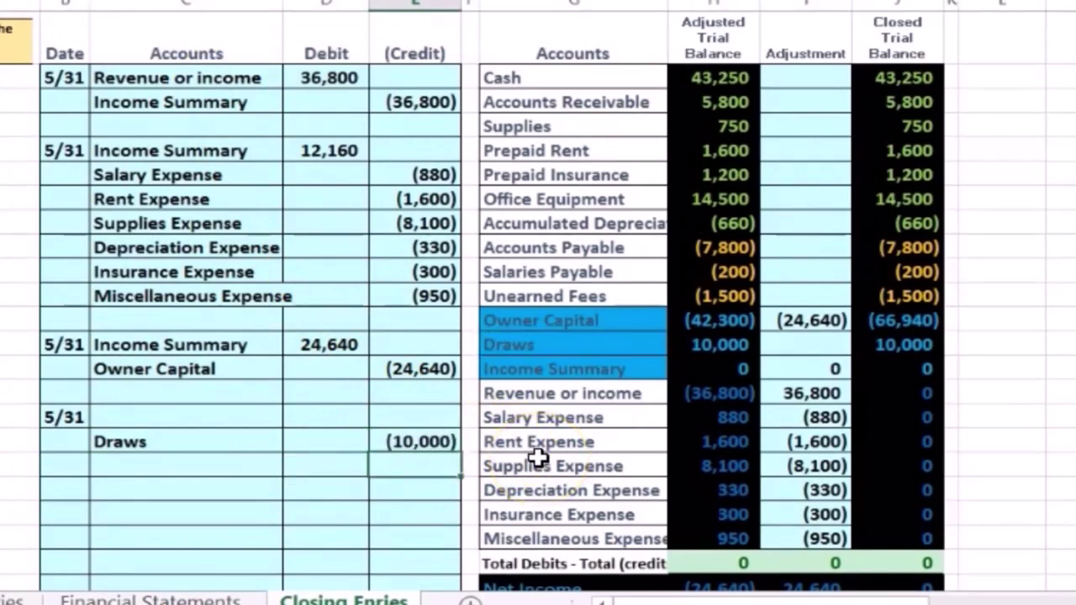
pyautogui.press('Left')
pyautogui.press('Up')
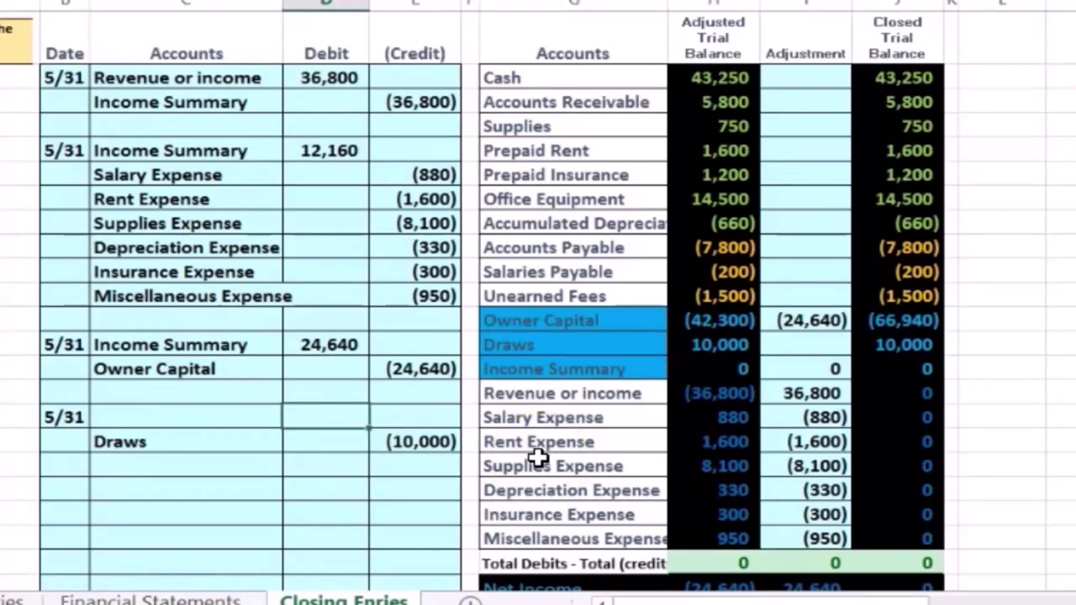
pyautogui.write('10,000')
pyautogui.press('Return')
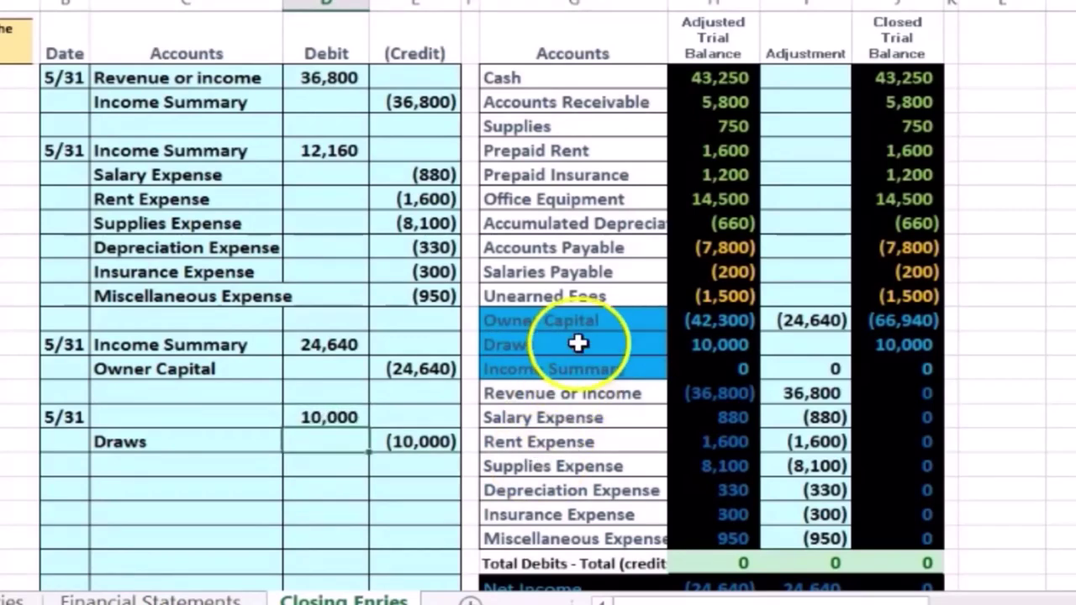
# - Copy the Owner Capital account name from the trial balance and paste it as values beside the 10,000 debit
pyautogui.click(569, 311)
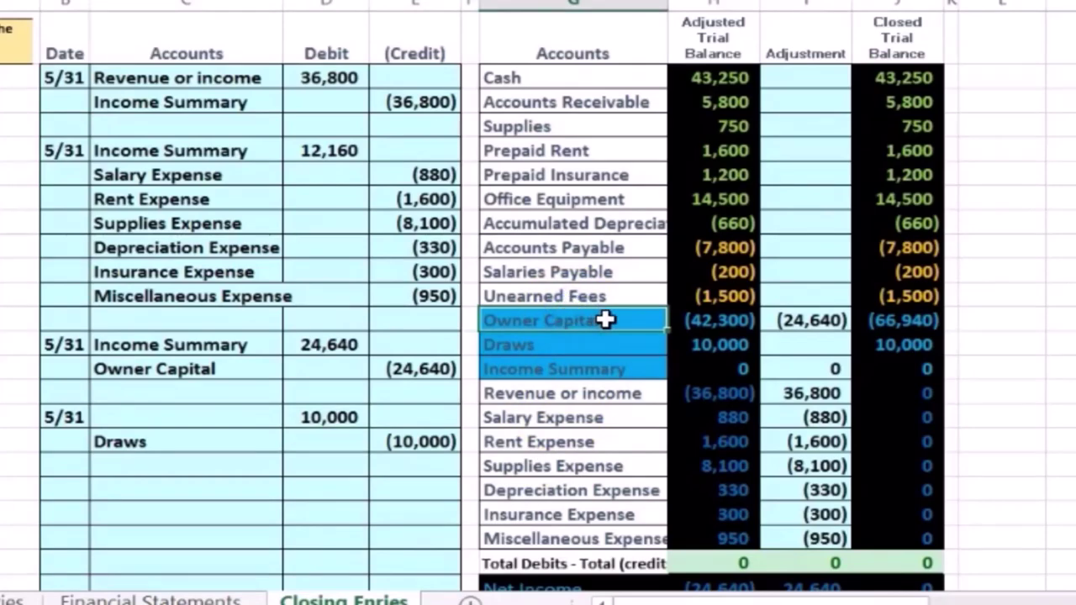
pyautogui.rightClick(605, 319)
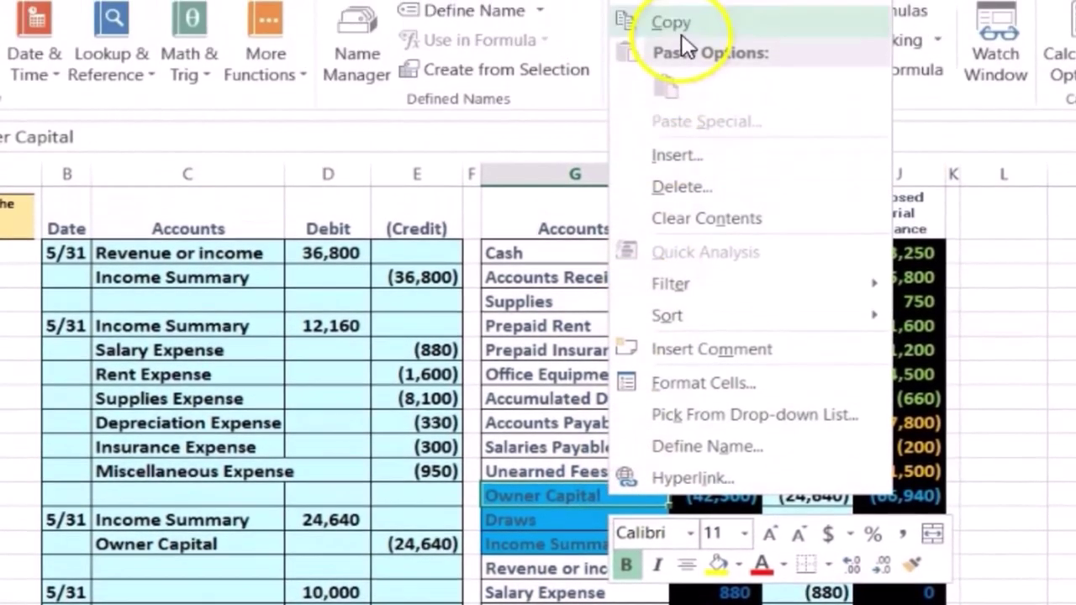
pyautogui.click(663, 25)
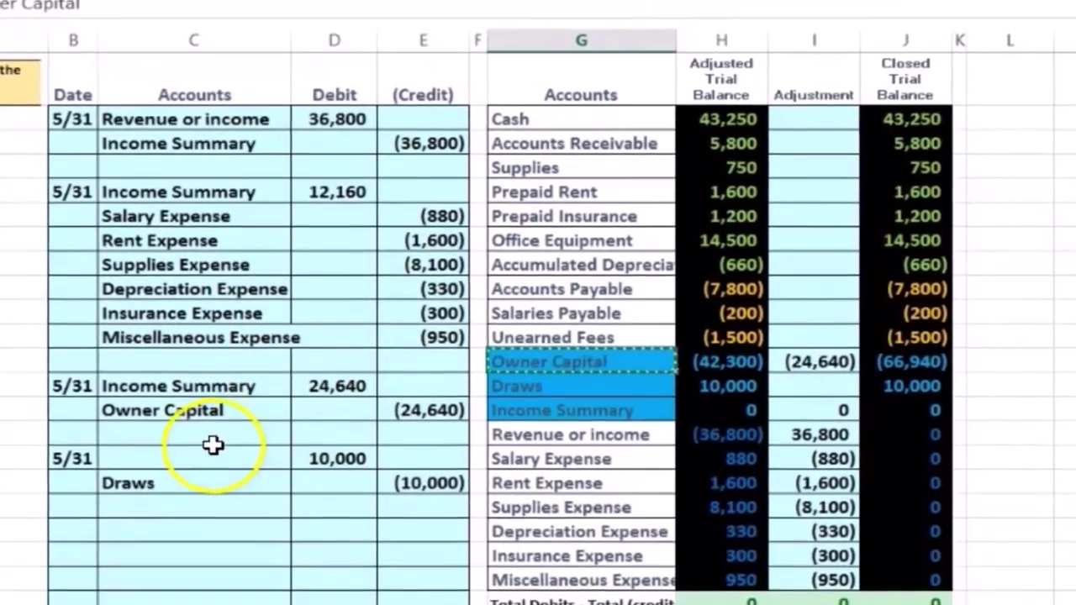
pyautogui.click(180, 591)
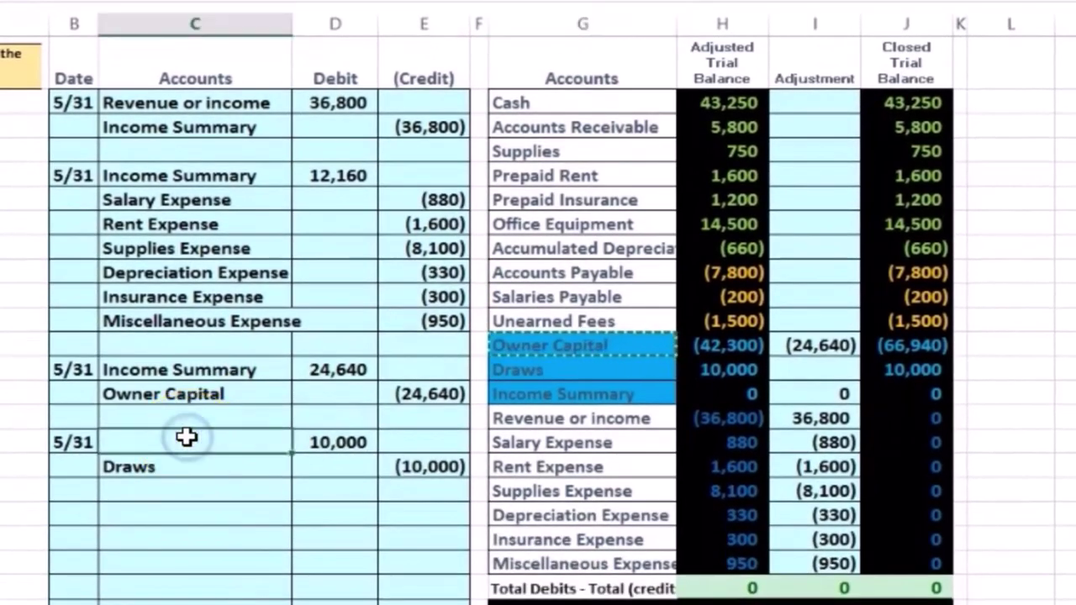
pyautogui.rightClick(186, 436)
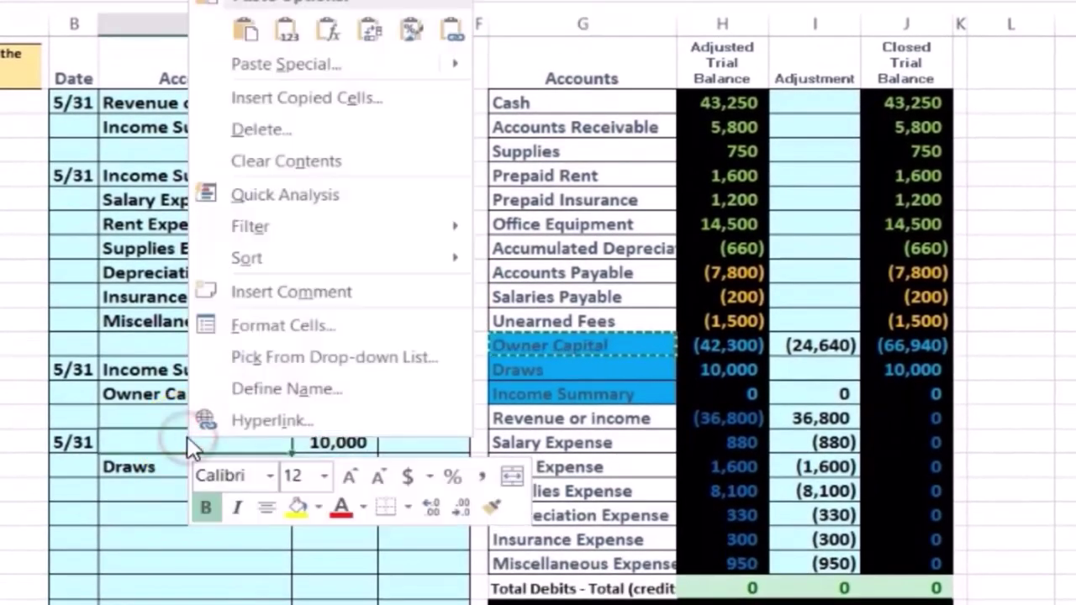
pyautogui.click(286, 33)
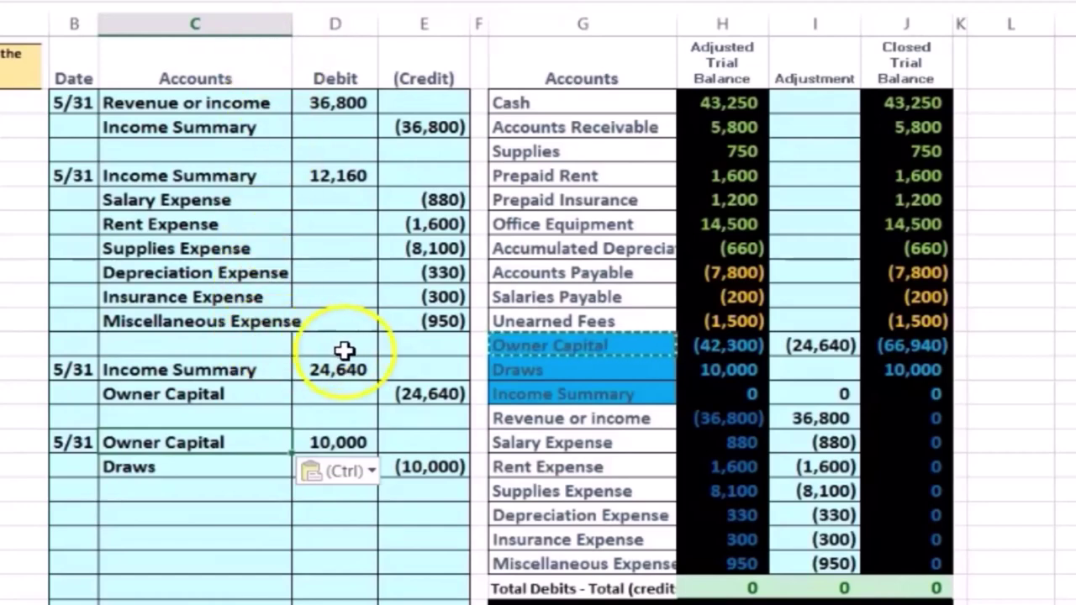
# - Post the Draws credit to the Draws adjustment cell in the trial balance as =E20
pyautogui.click(822, 370)
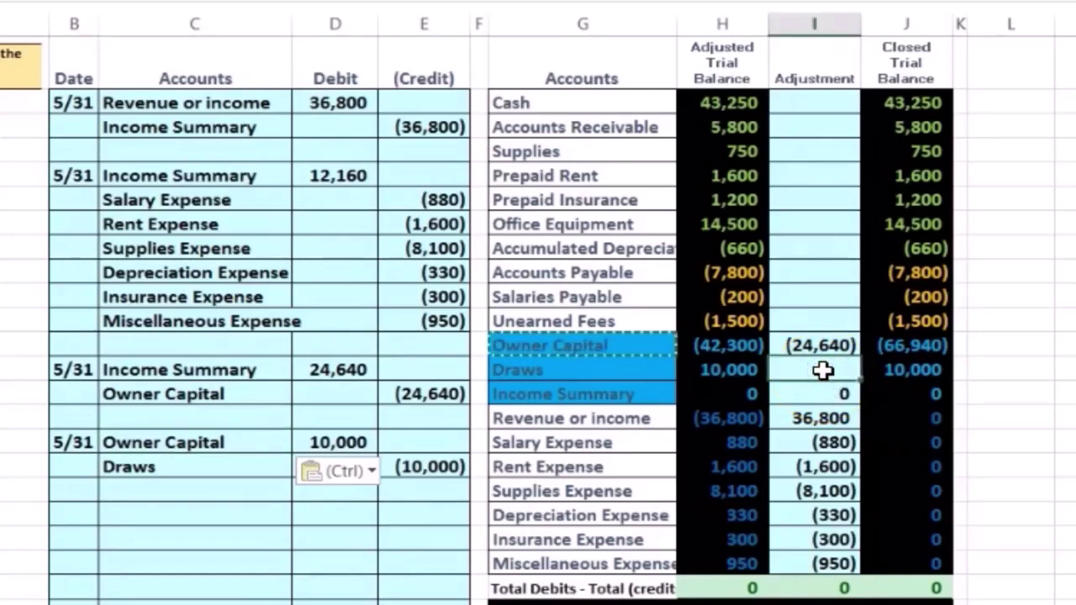
pyautogui.write('=')
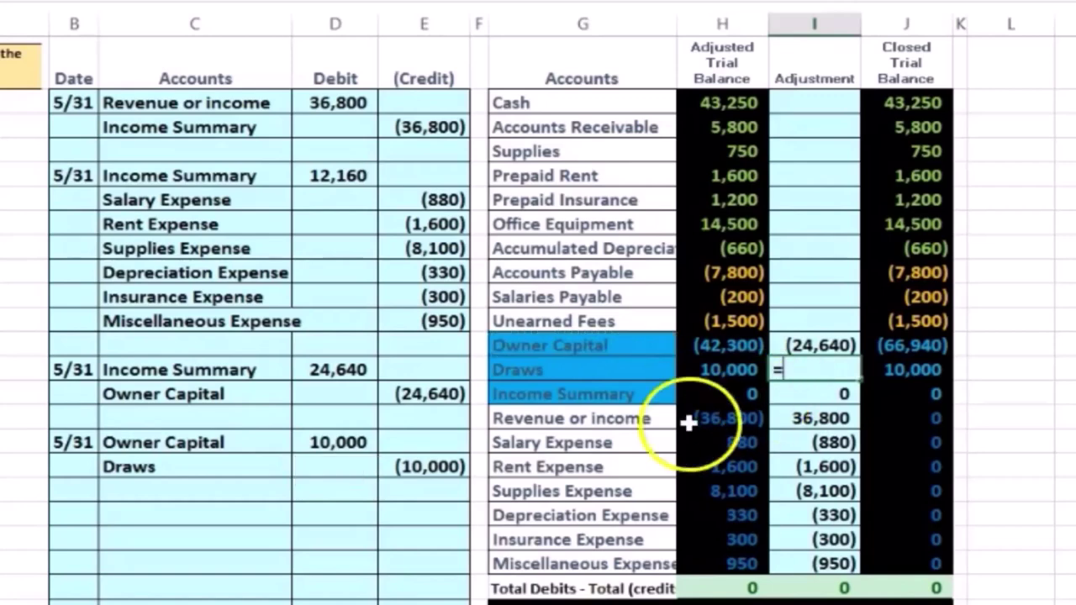
pyautogui.click(441, 469)
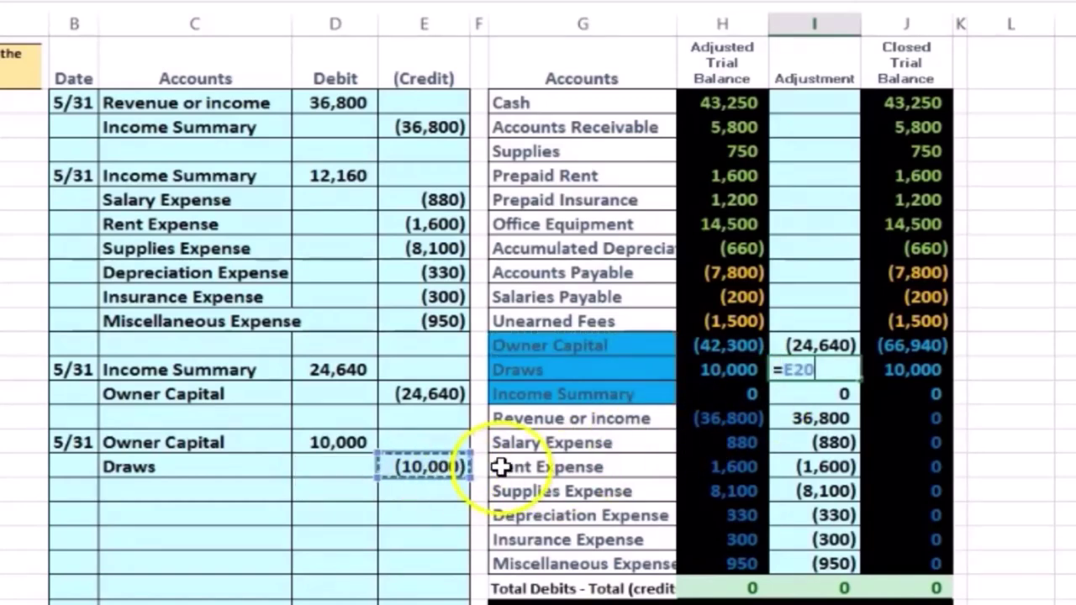
pyautogui.press('Return')
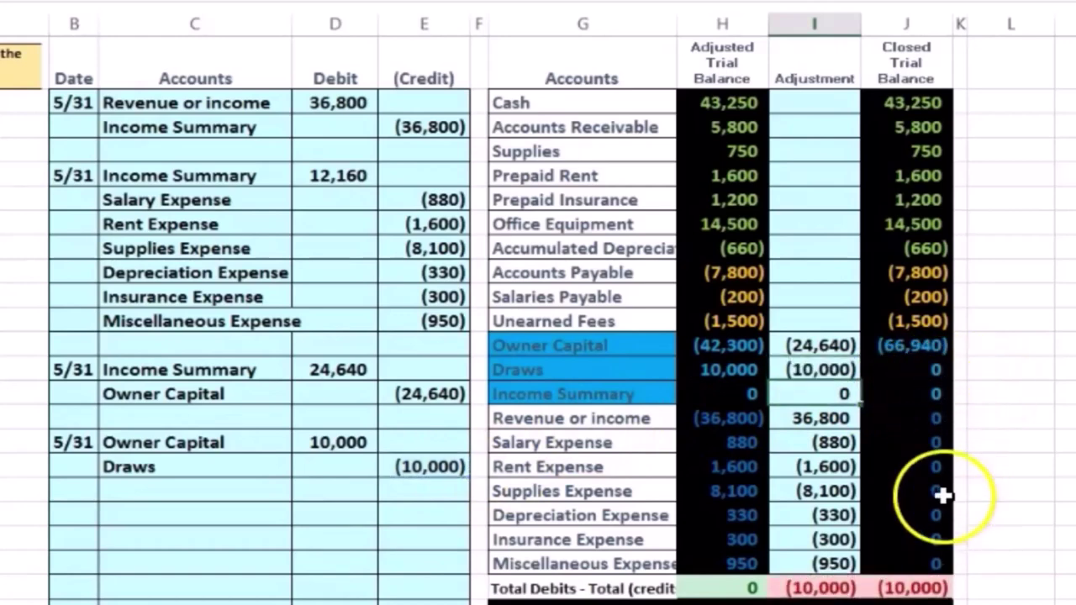
# - Extend the Owner Capital adjustment formula to =E17+D19, and select the closed balances from Cash through Unearned Fees for review
pyautogui.click(829, 345)
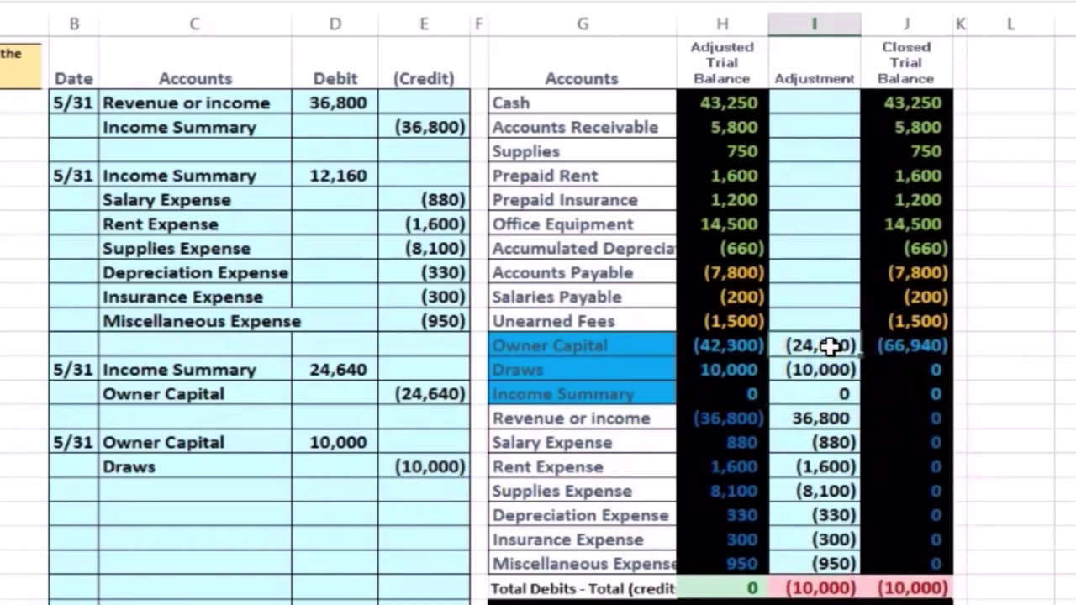
pyautogui.doubleClick(830, 345)
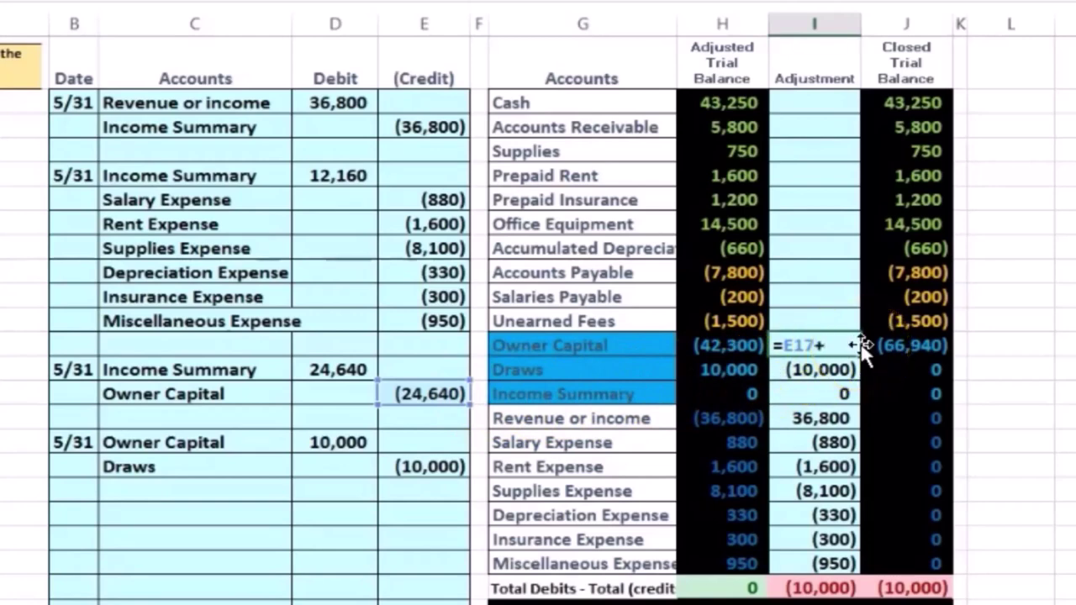
pyautogui.write('+')
pyautogui.click(350, 441)
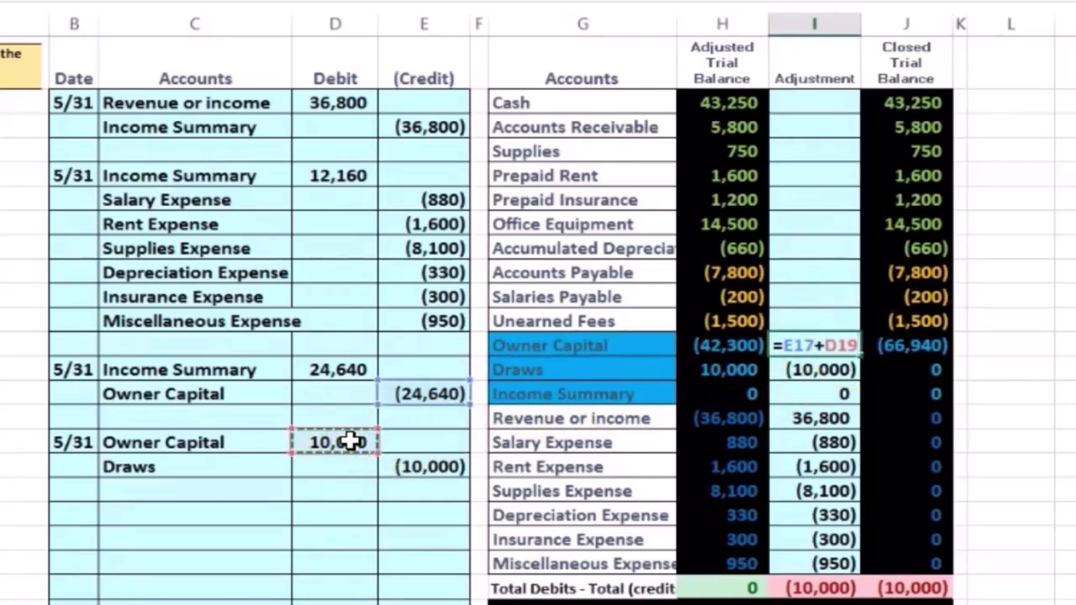
pyautogui.press('Return')
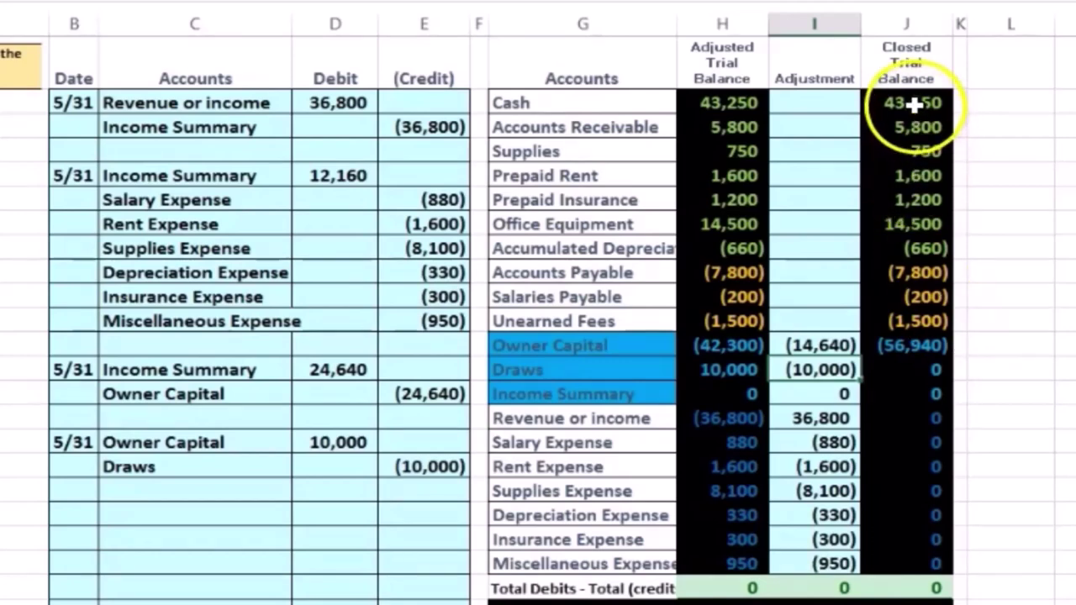
pyautogui.moveTo(897, 103); pyautogui.dragTo(909, 320)
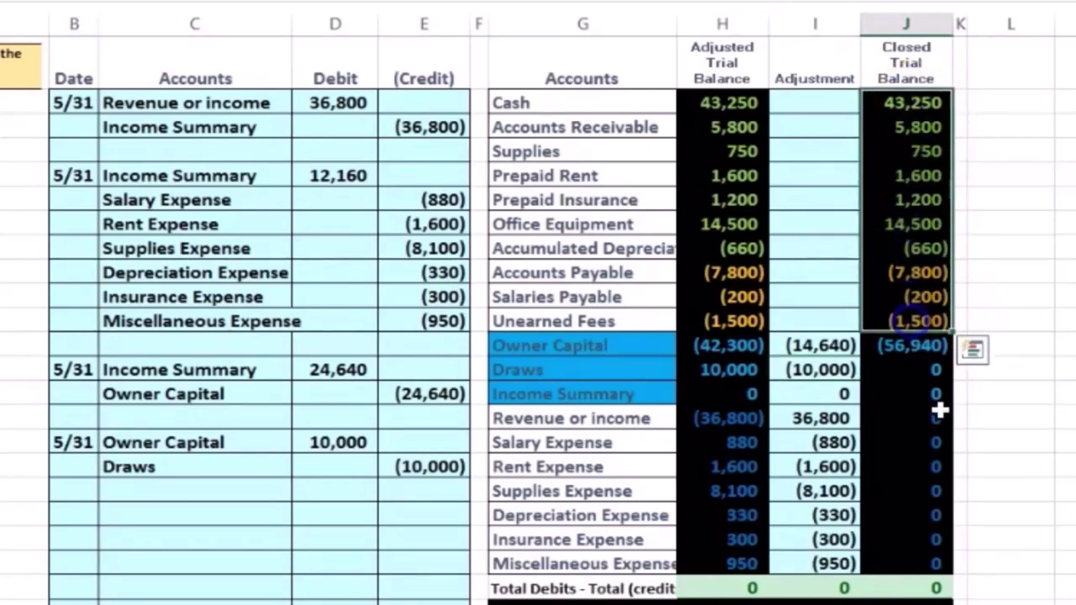